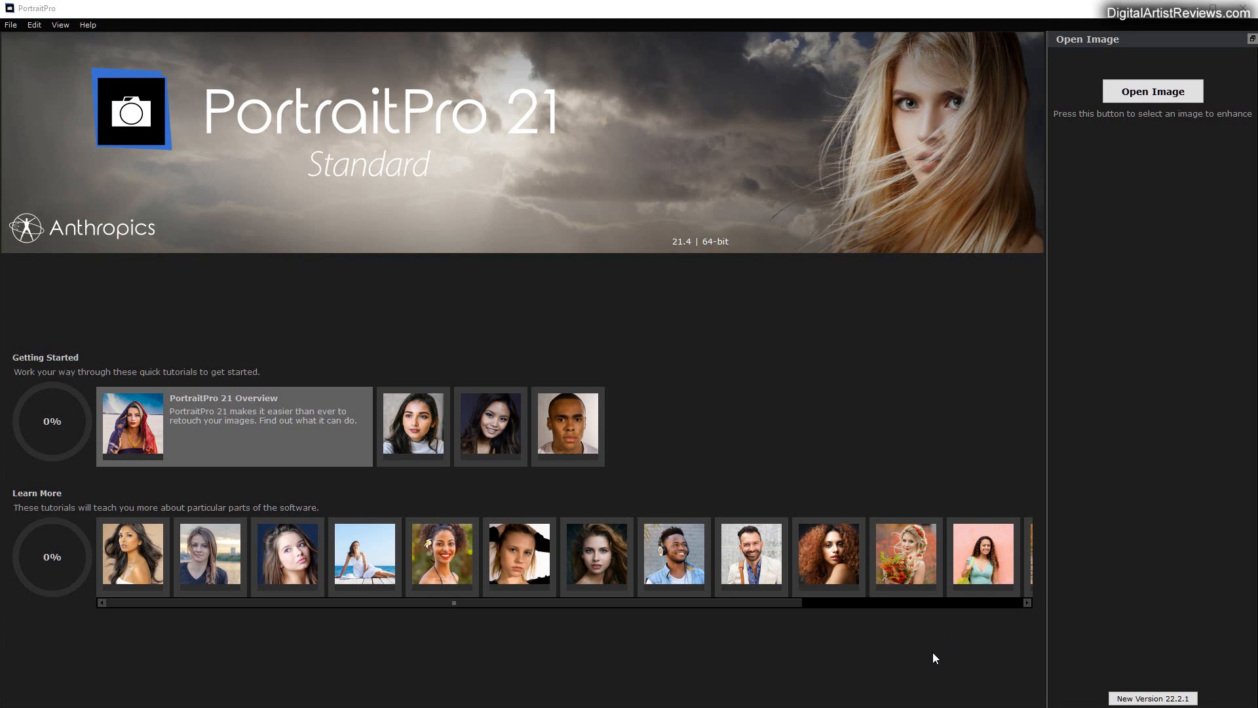
Step: Open the FaceRender image from the Render folder for enhancement
{"action": "left_click", "coordinate": [1151, 98]}
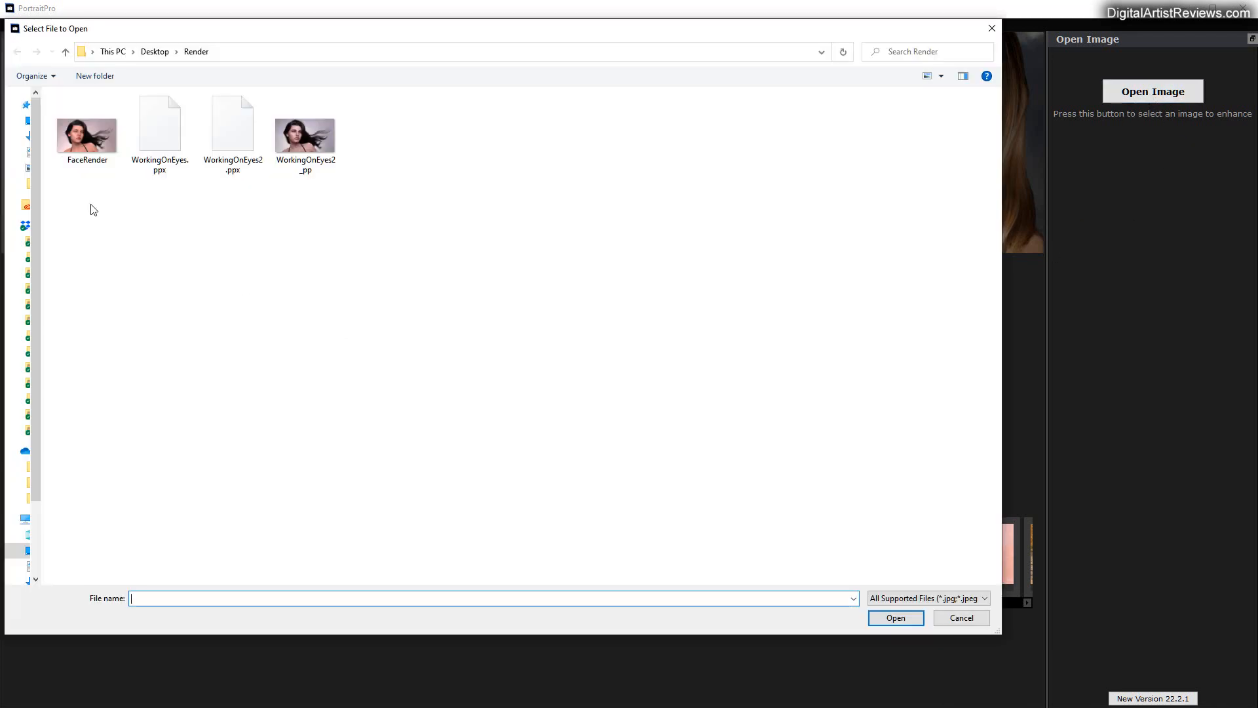
{"action": "left_click", "coordinate": [85, 140]}
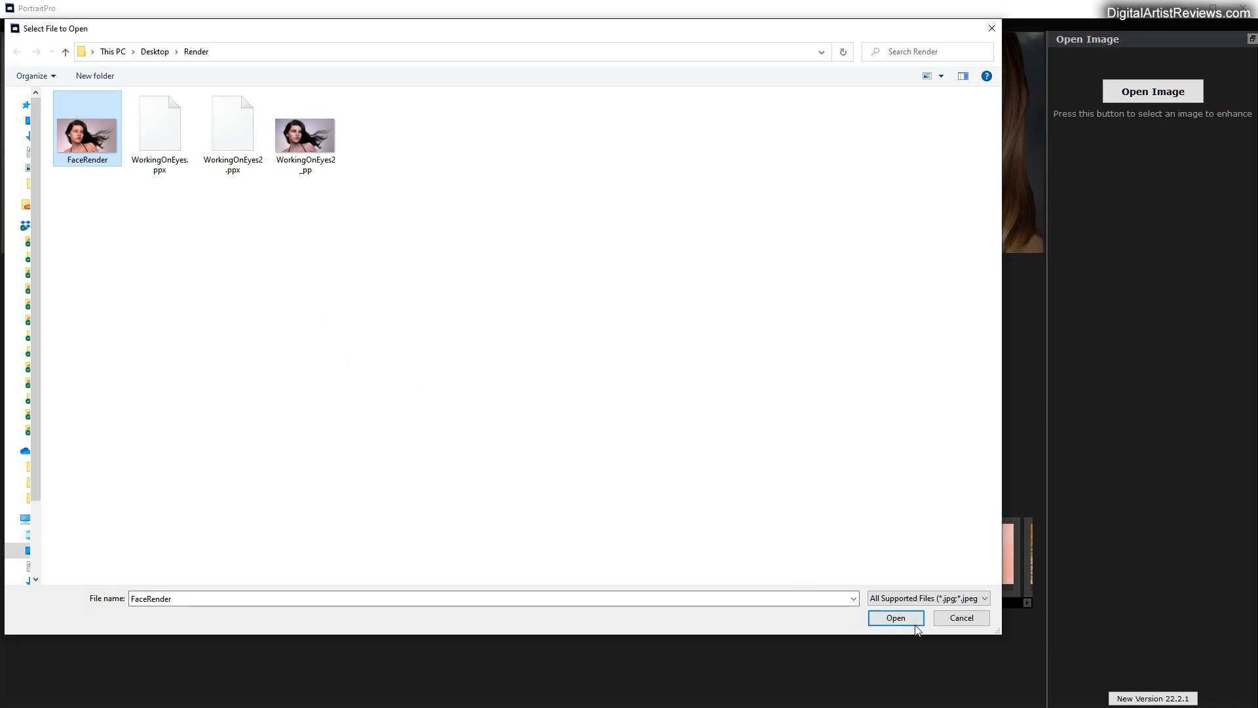
{"action": "left_click", "coordinate": [896, 617]}
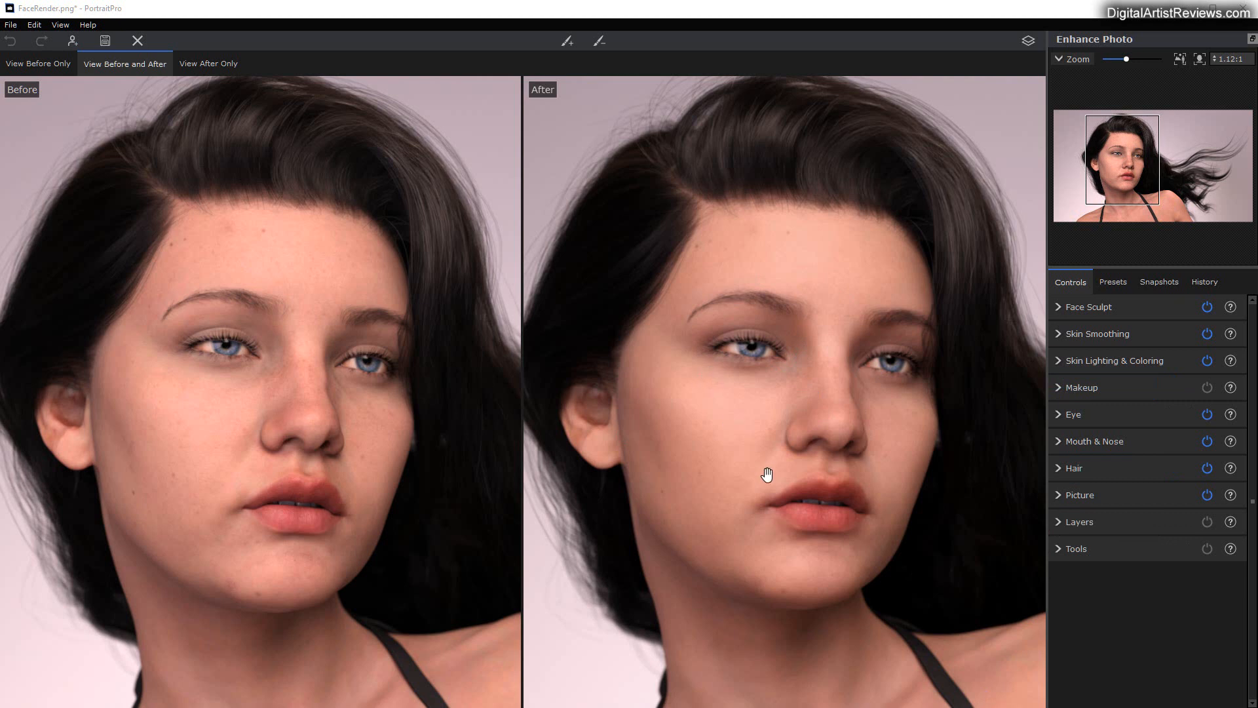
Step: Browse the global presets and try Glamorous 3 and Glamorous 2 on the portrait
{"action": "left_click", "coordinate": [1114, 283]}
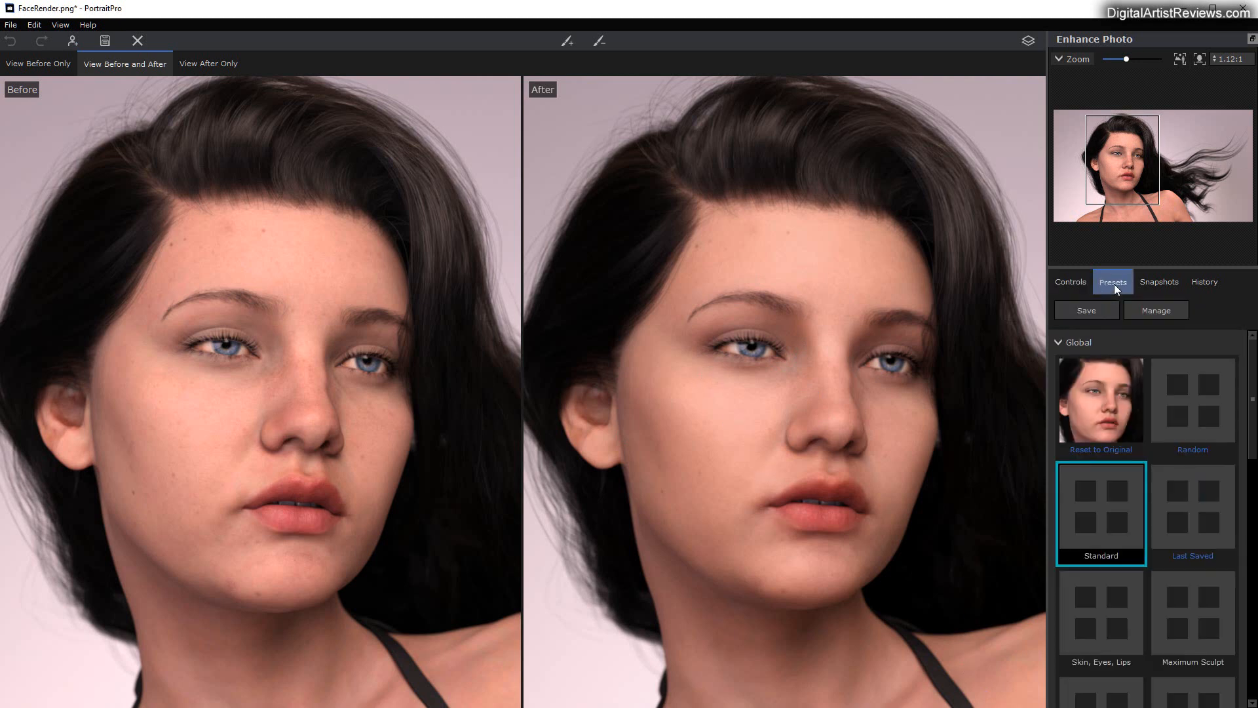
{"action": "scroll", "coordinate": [1185, 547], "scroll_direction": "down", "scroll_amount": 3}
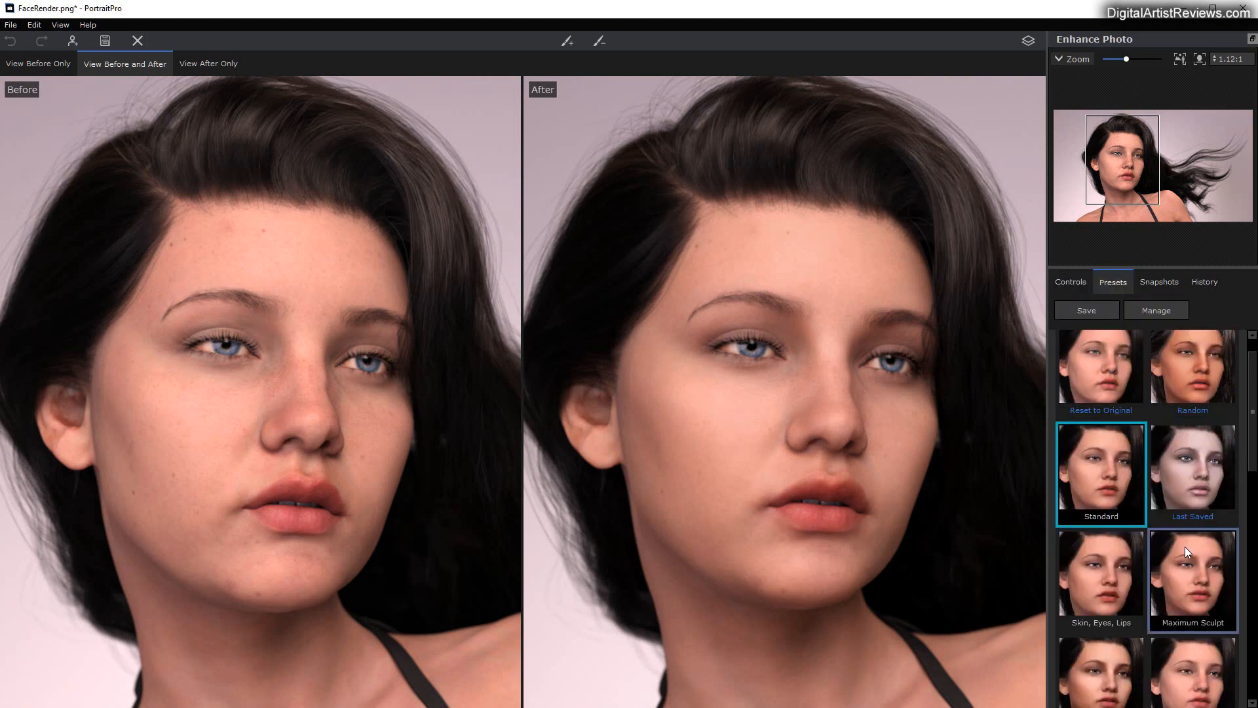
{"action": "scroll", "coordinate": [1181, 552], "scroll_direction": "down", "scroll_amount": 6}
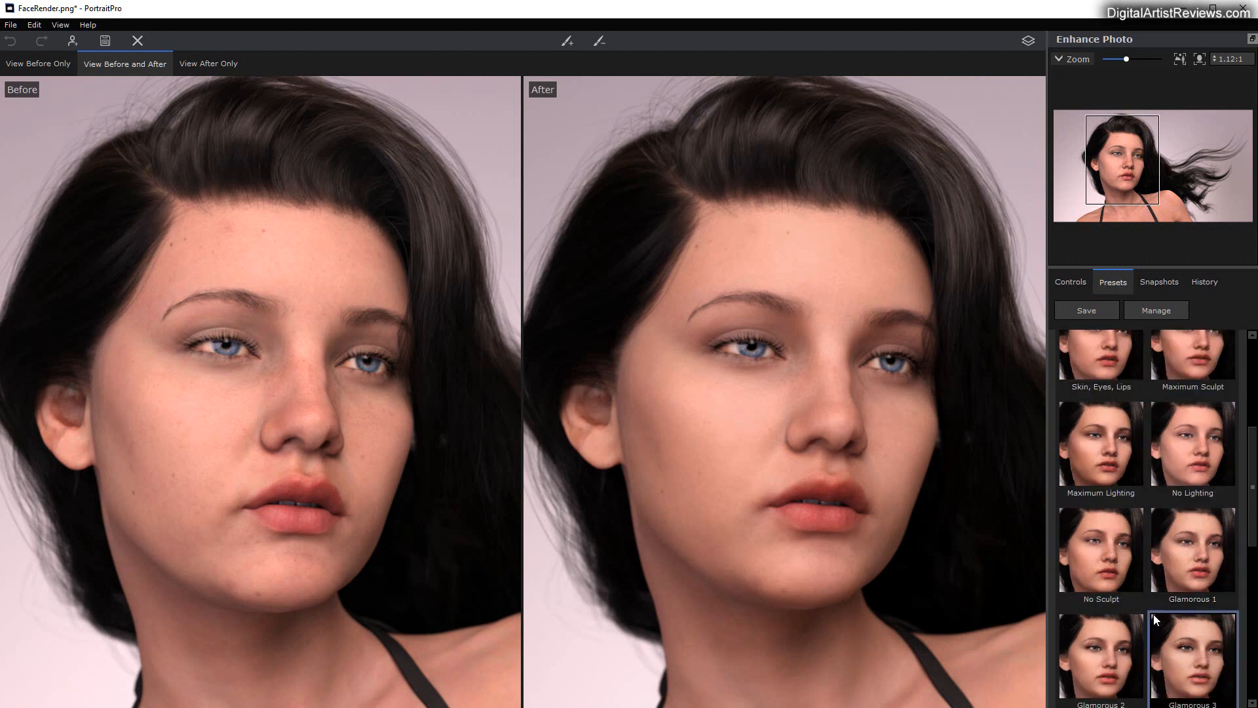
{"action": "scroll", "coordinate": [1141, 570], "scroll_direction": "down", "scroll_amount": 6}
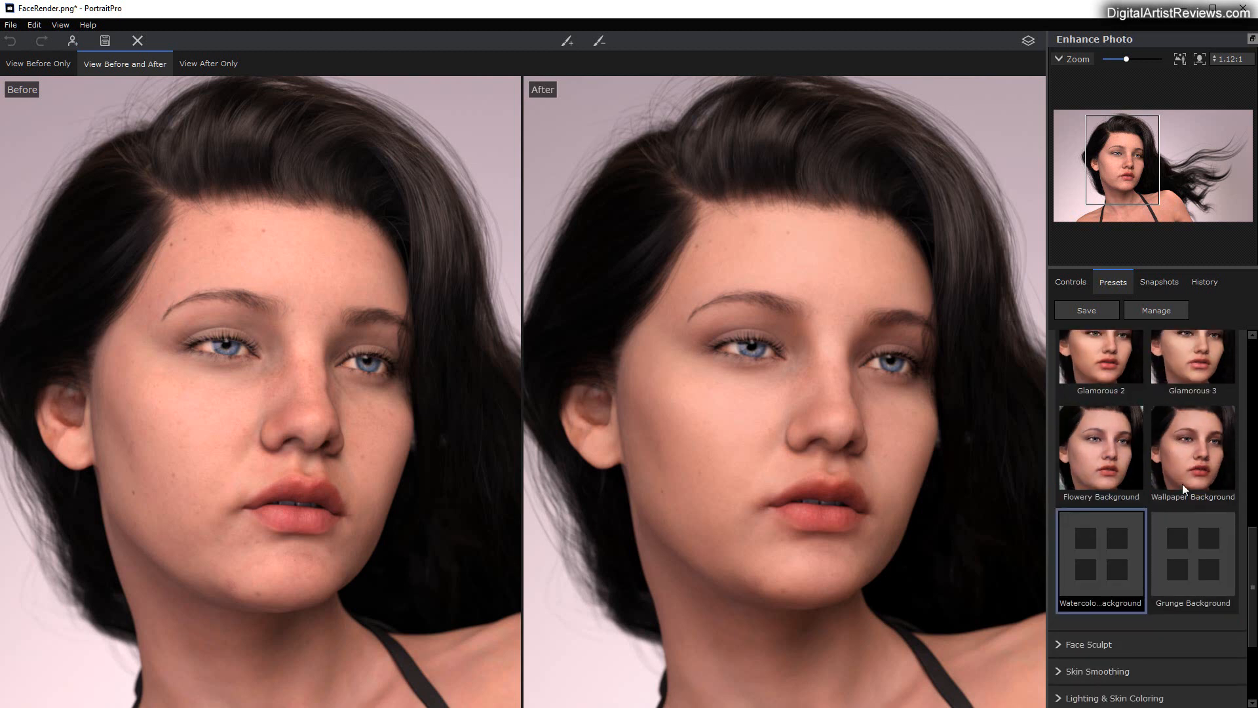
{"action": "left_click", "coordinate": [1174, 366]}
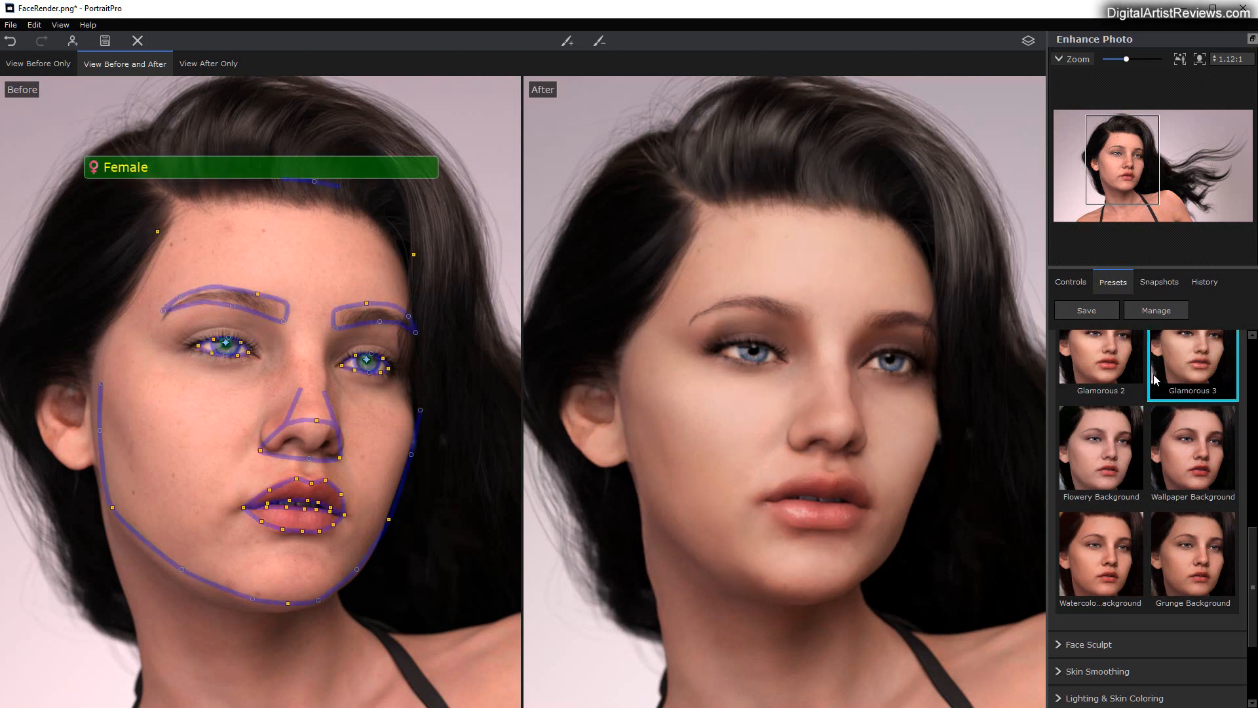
{"action": "left_click", "coordinate": [1093, 365]}
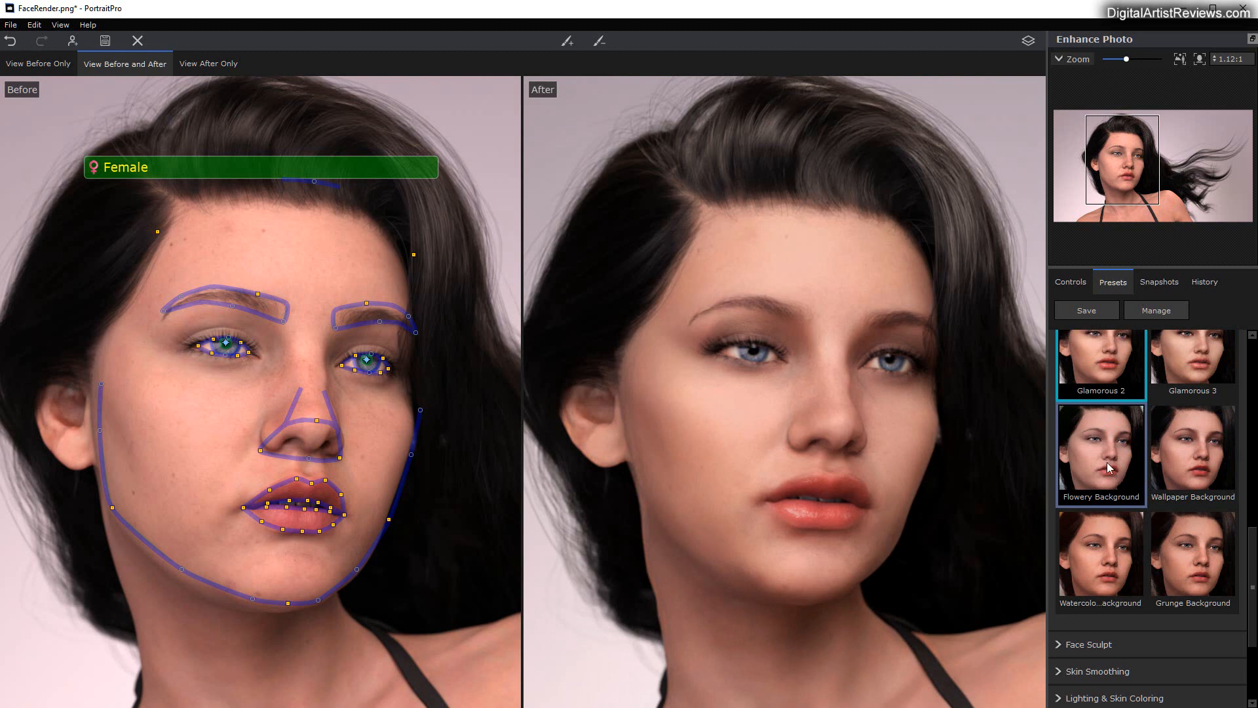
Step: Compare the Glamorous 3, Glamorous 1 and No Sculpt global presets on the portrait
{"action": "scroll", "coordinate": [1109, 466], "scroll_direction": "up", "scroll_amount": 1}
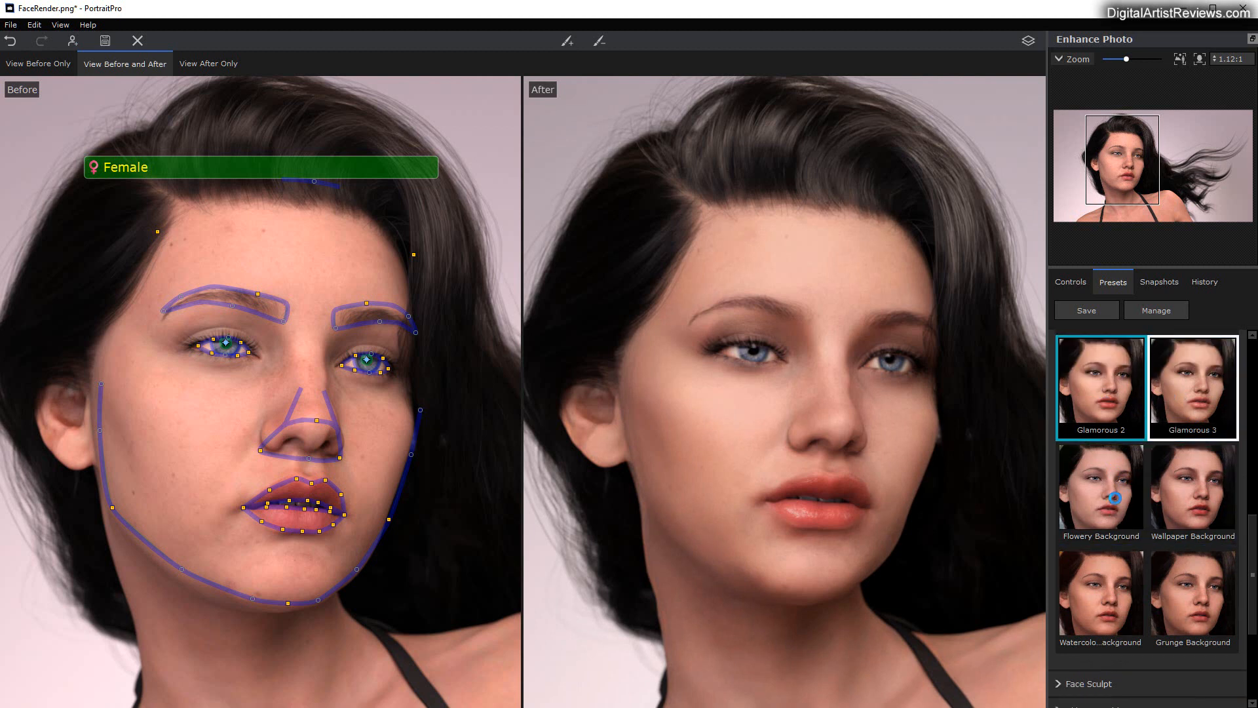
{"action": "left_click", "coordinate": [1114, 498]}
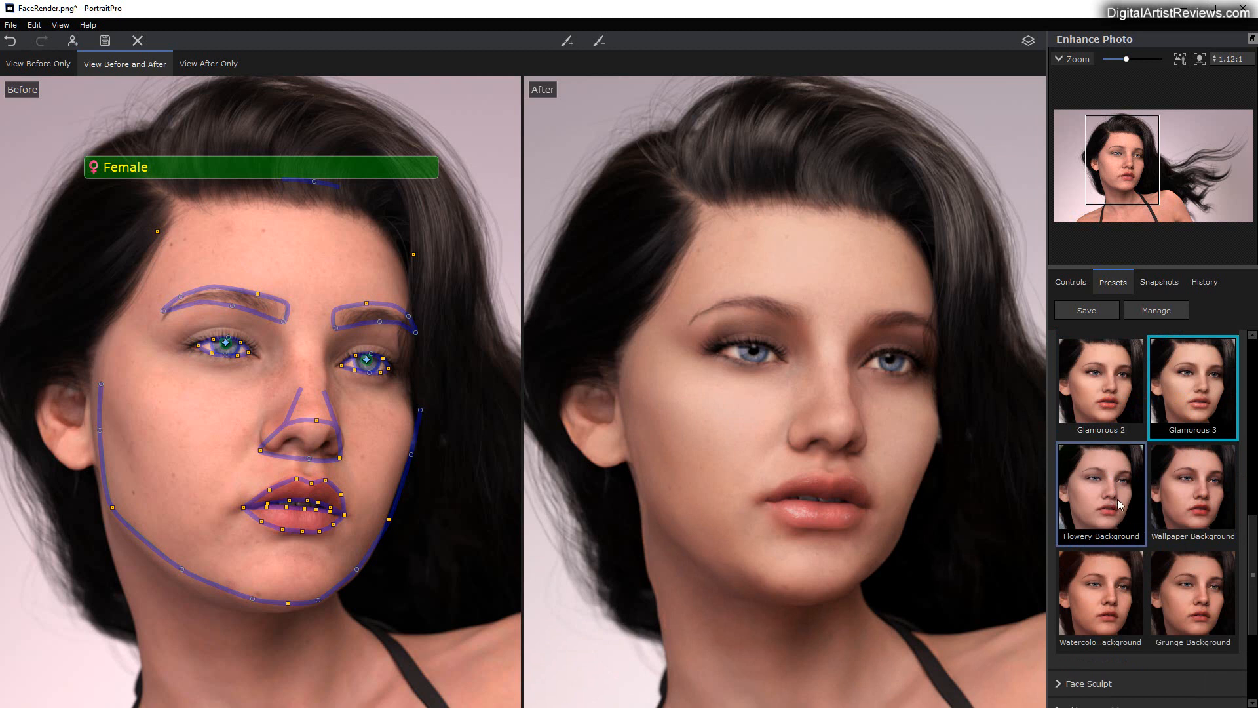
{"action": "scroll", "coordinate": [1103, 506], "scroll_direction": "up", "scroll_amount": 2}
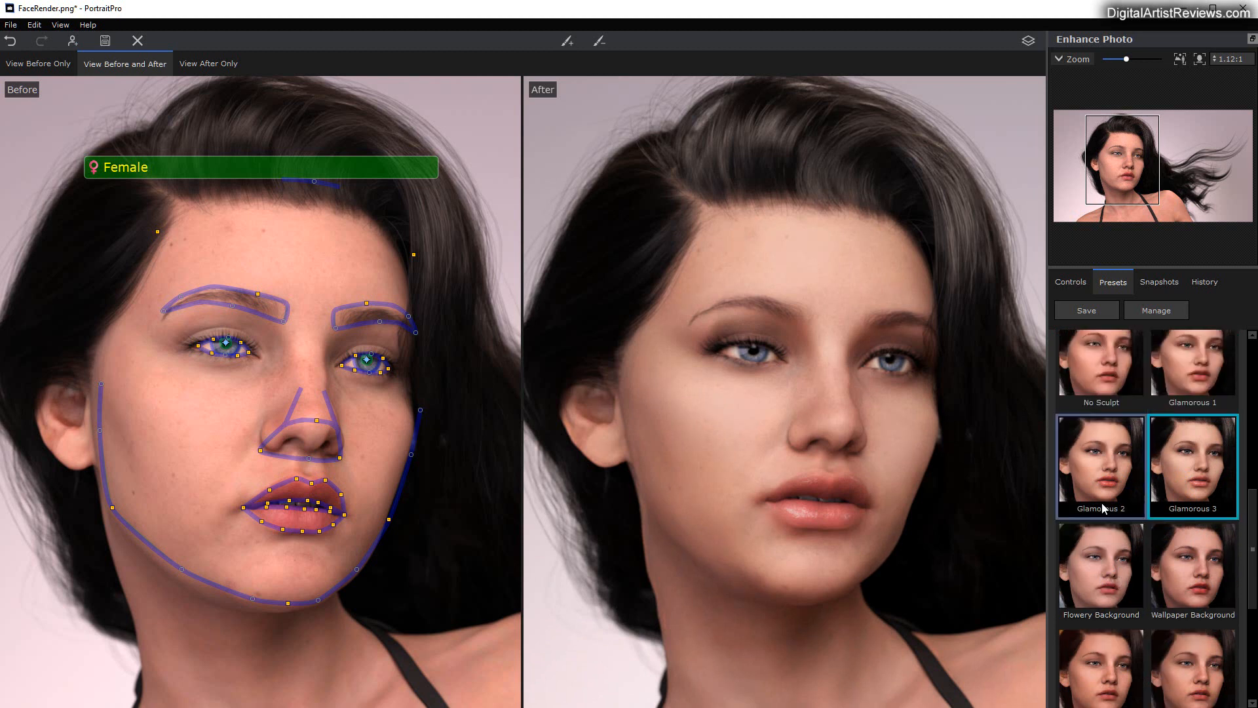
{"action": "scroll", "coordinate": [1103, 508], "scroll_direction": "up", "scroll_amount": 1}
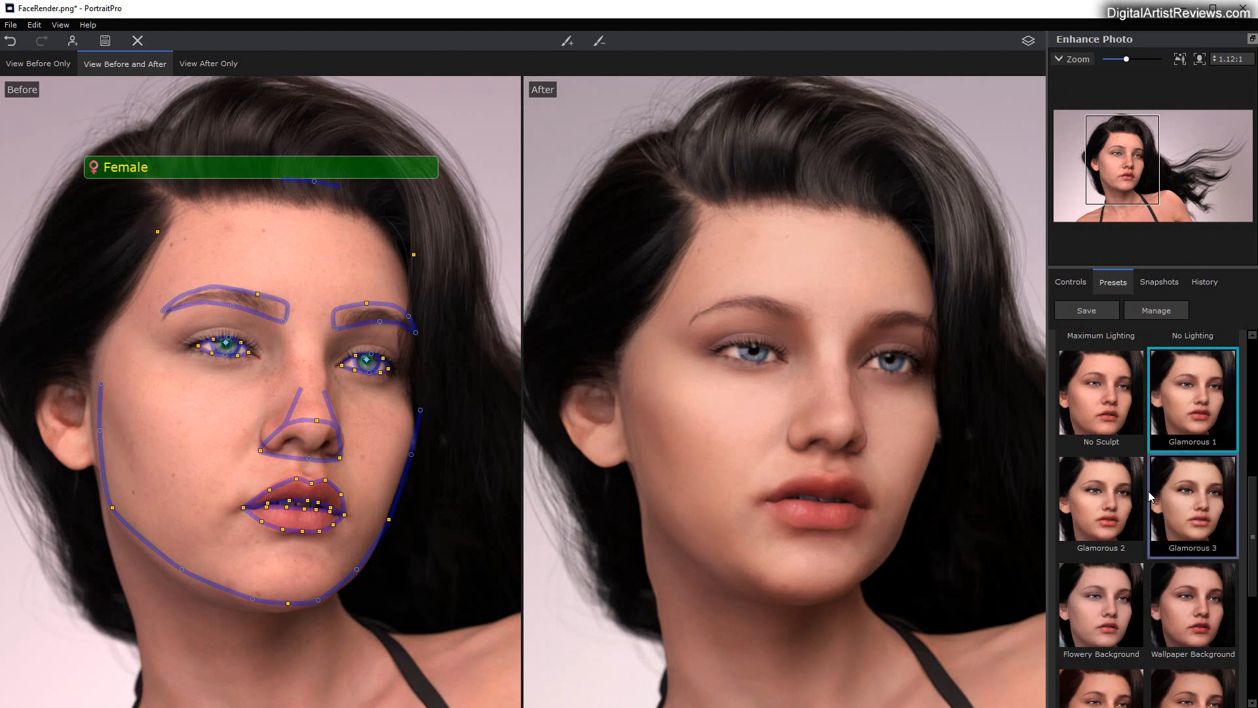
{"action": "left_click", "coordinate": [1091, 402]}
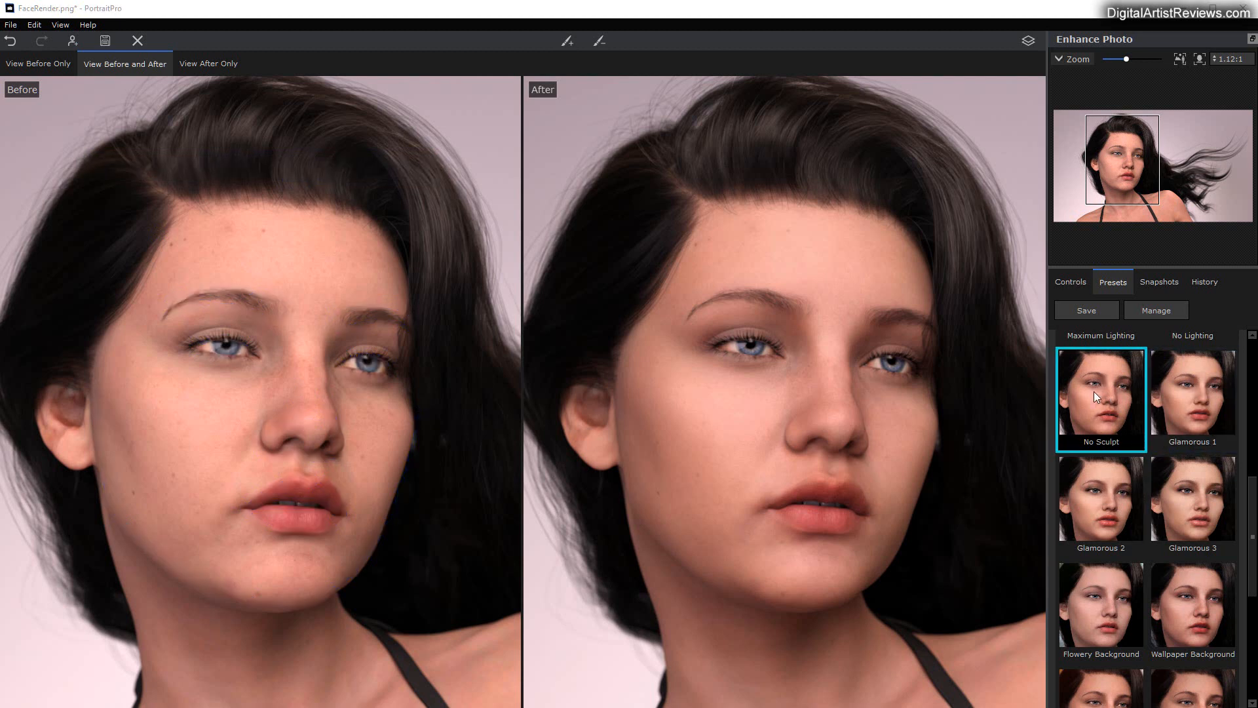
Step: Apply the Reset to Original global preset to remove all enhancements from the portrait
{"action": "scroll", "coordinate": [1197, 400], "scroll_direction": "up", "scroll_amount": 3}
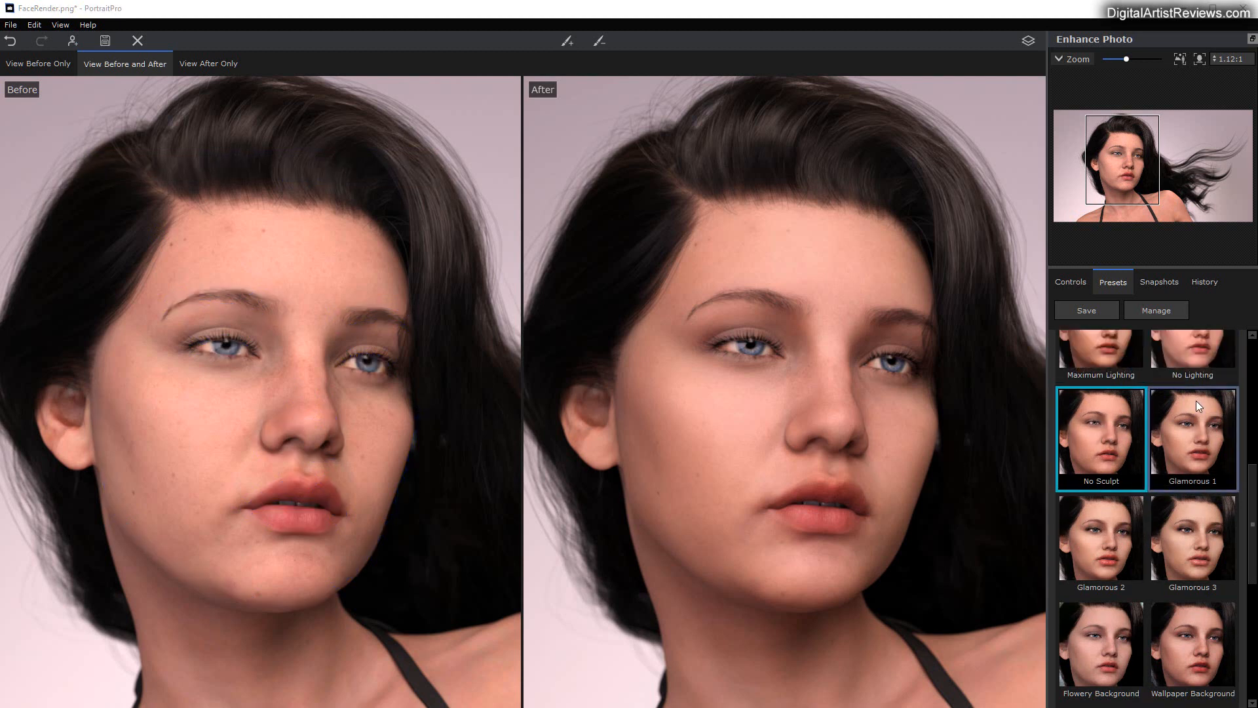
{"action": "scroll", "coordinate": [1194, 474], "scroll_direction": "up", "scroll_amount": 3}
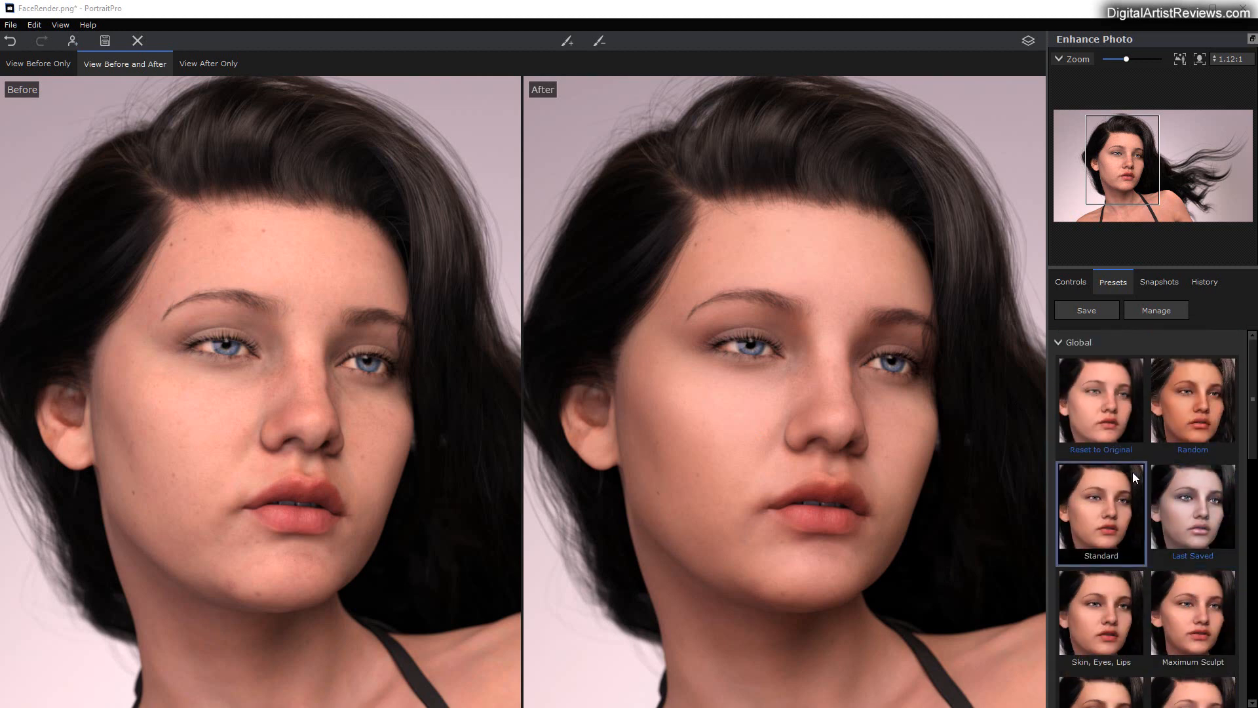
{"action": "left_click", "coordinate": [1103, 407]}
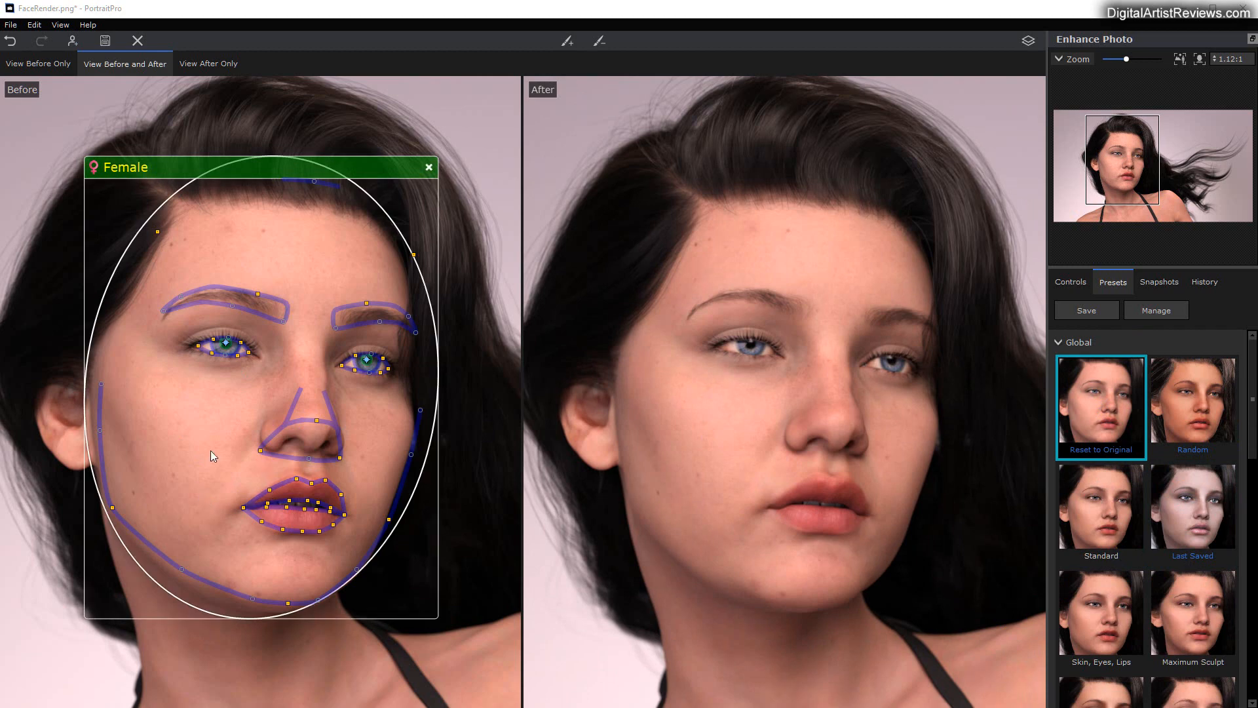
Step: Return to the enhancement controls and fit the face outline points to the jaw, chin and both cheeks in the Before view
{"action": "left_click", "coordinate": [1080, 290]}
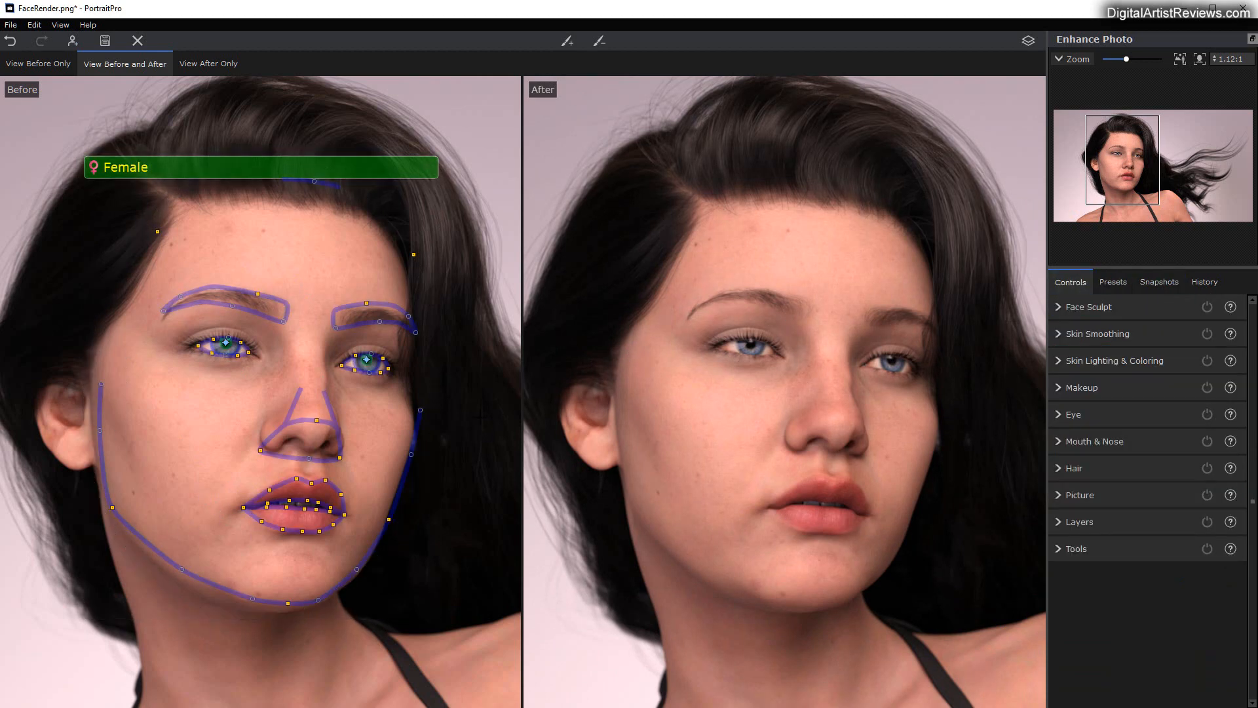
{"action": "left_click_drag", "start_coordinate": [253, 598], "coordinate": [245, 603]}
{"action": "left_click_drag", "start_coordinate": [177, 571], "coordinate": [173, 572]}
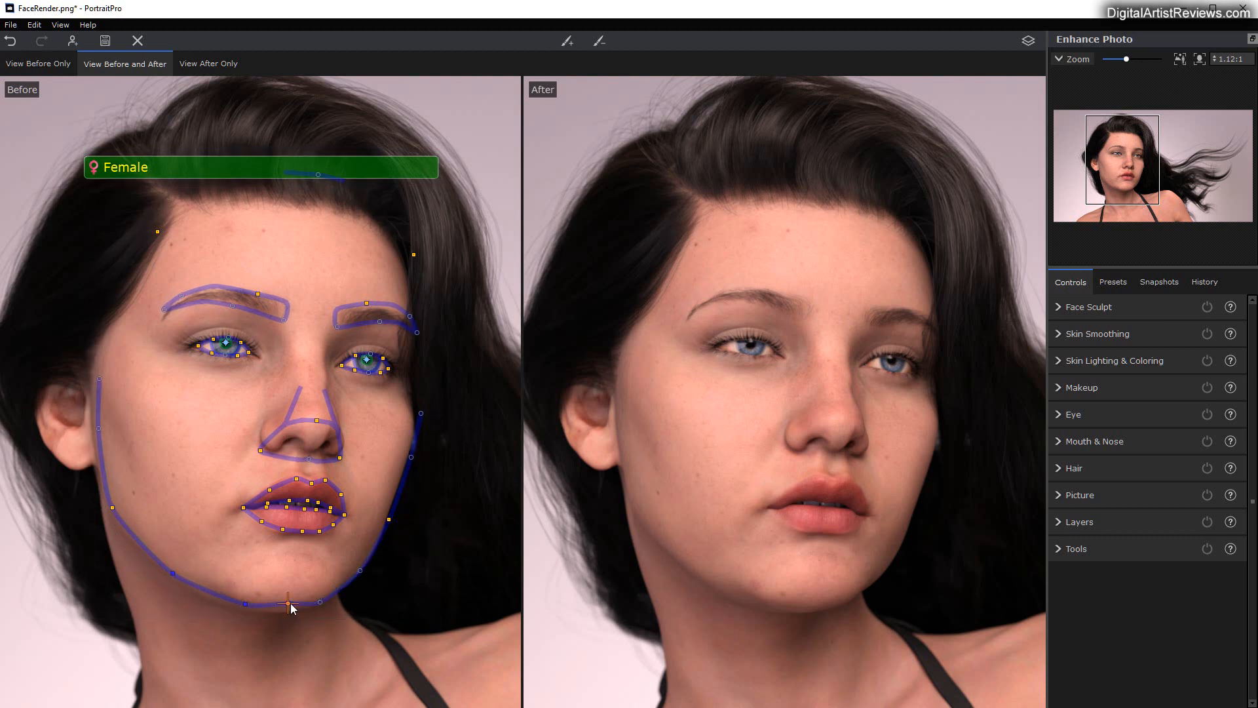
{"action": "left_click_drag", "start_coordinate": [288, 603], "coordinate": [240, 606]}
{"action": "left_click_drag", "start_coordinate": [321, 607], "coordinate": [321, 605]}
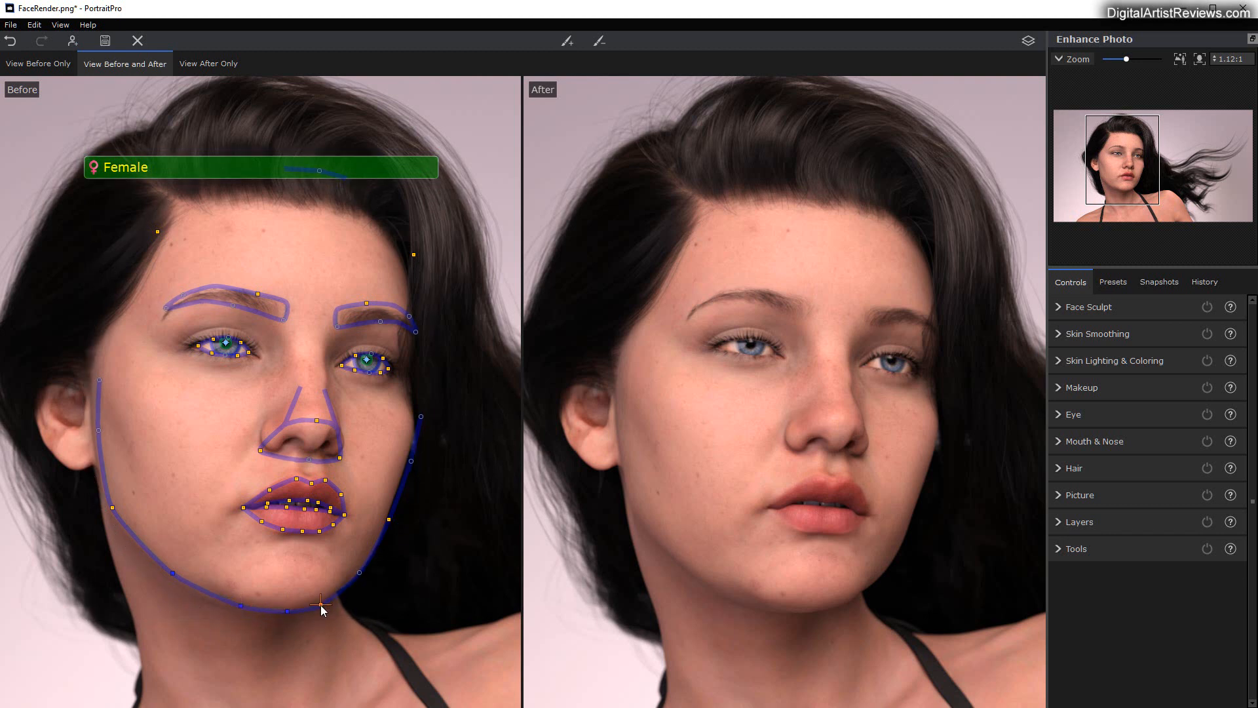
{"action": "left_click_drag", "start_coordinate": [411, 461], "coordinate": [408, 459]}
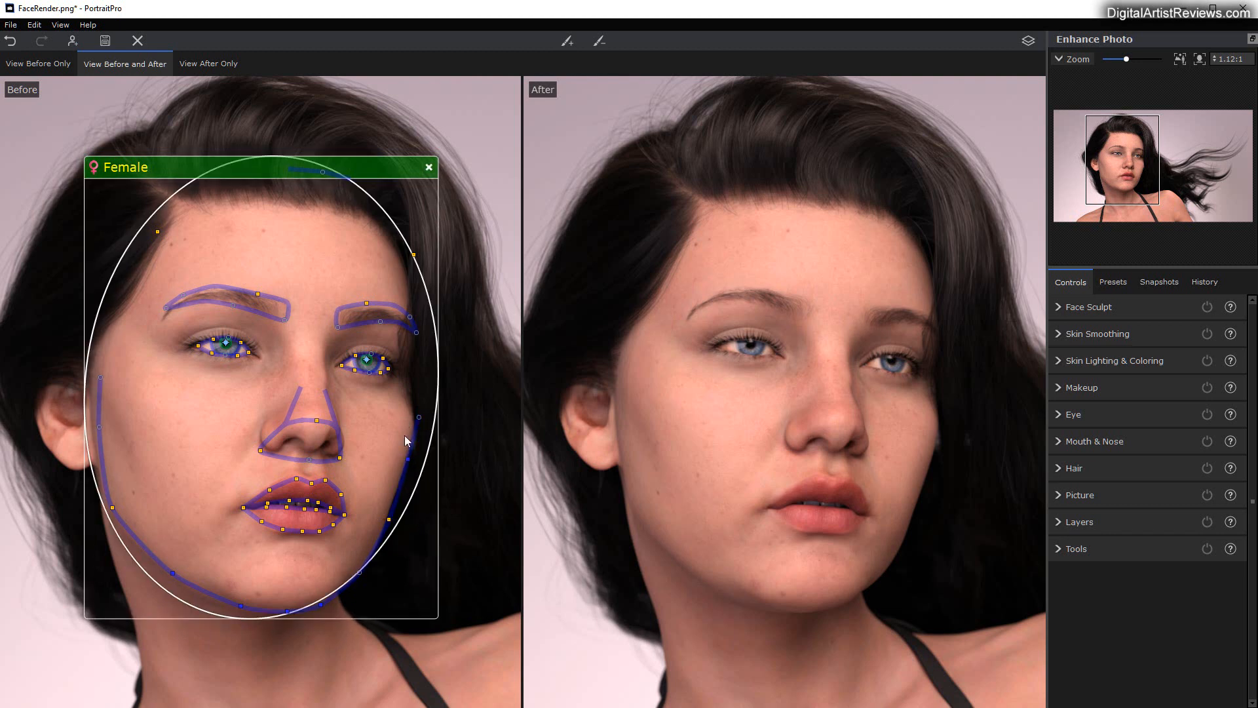
{"action": "left_click_drag", "start_coordinate": [98, 427], "coordinate": [92, 425]}
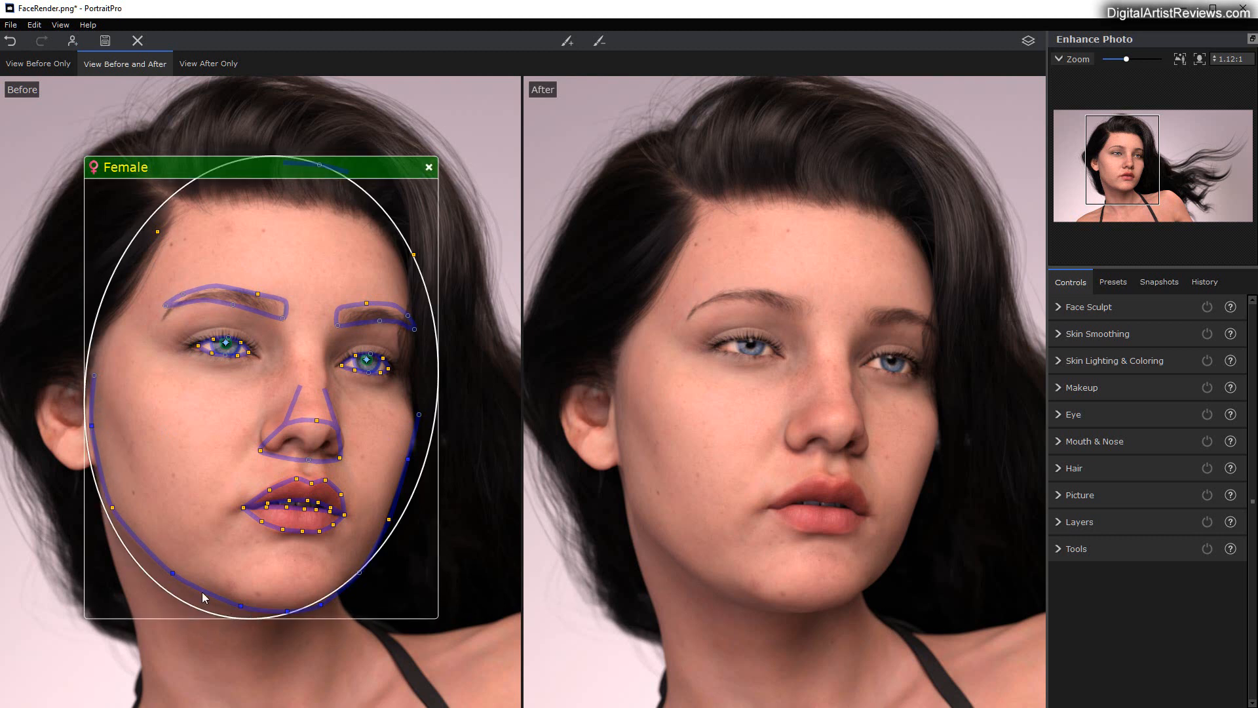
{"action": "left_click_drag", "start_coordinate": [172, 574], "coordinate": [170, 573]}
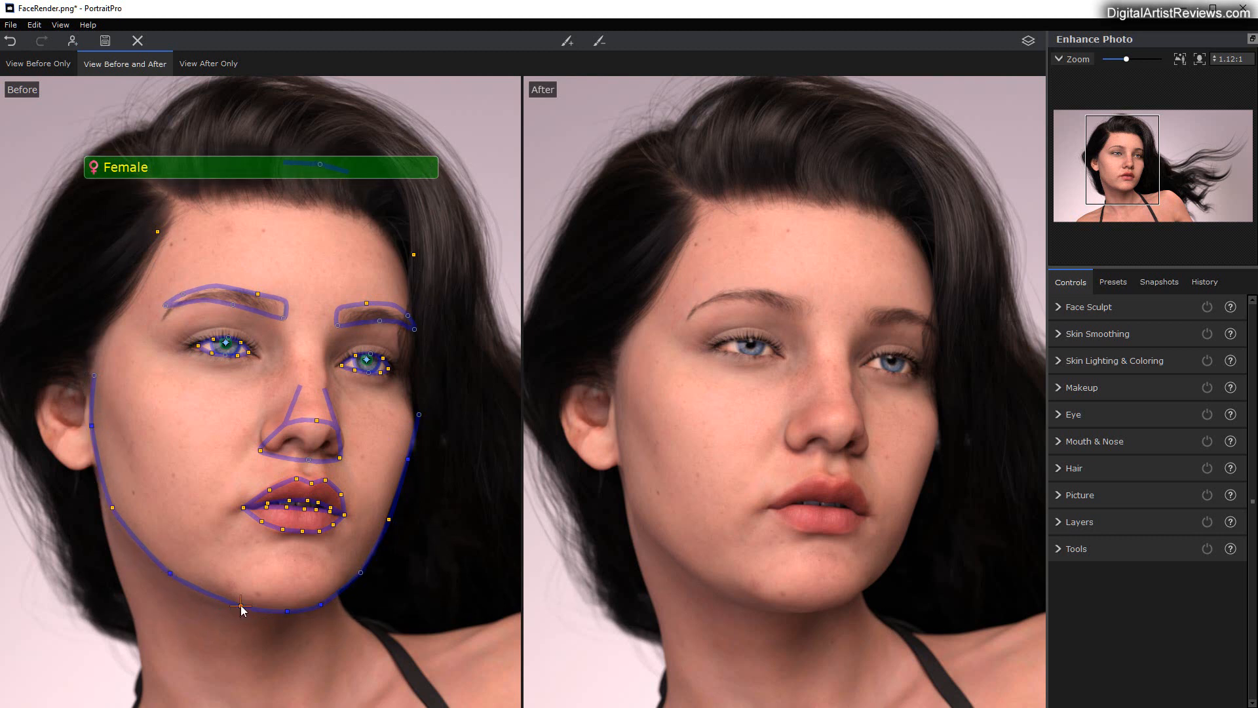
{"action": "left_click_drag", "start_coordinate": [241, 606], "coordinate": [237, 606]}
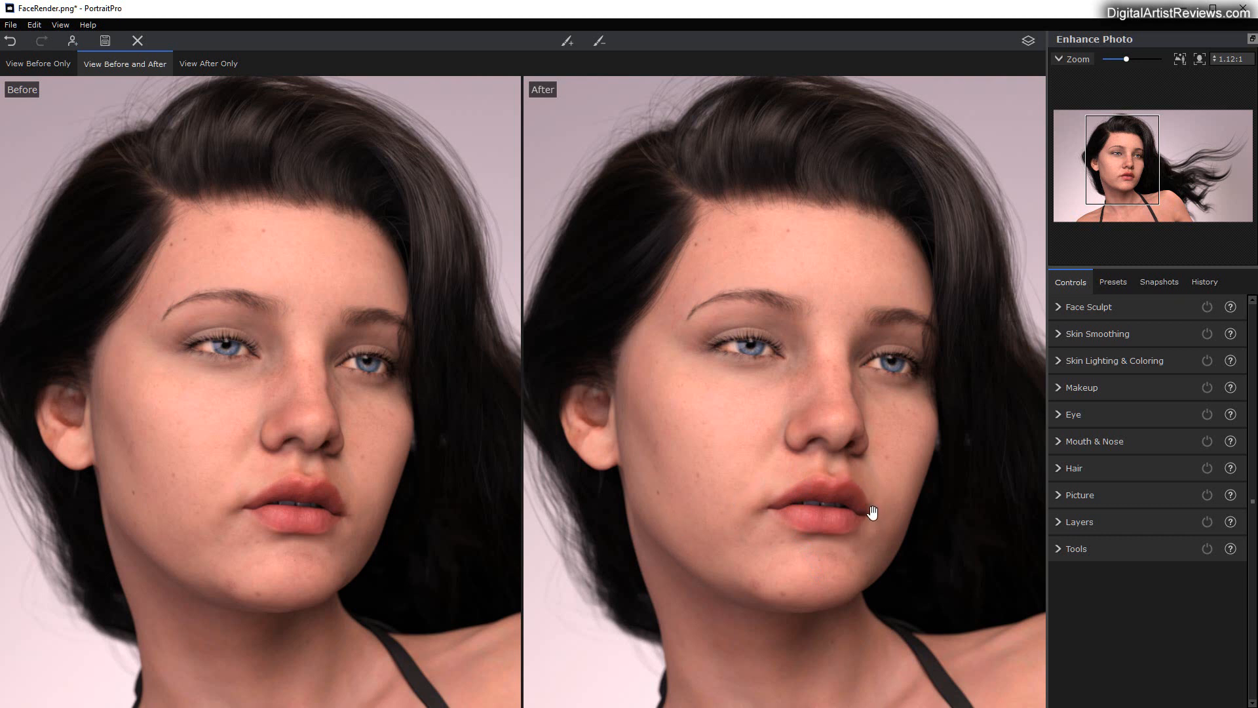
Step: Fit the outer lip outline to the mouth by repositioning its upper, lower and corner points
{"action": "mouse_move", "coordinate": [325, 481]}
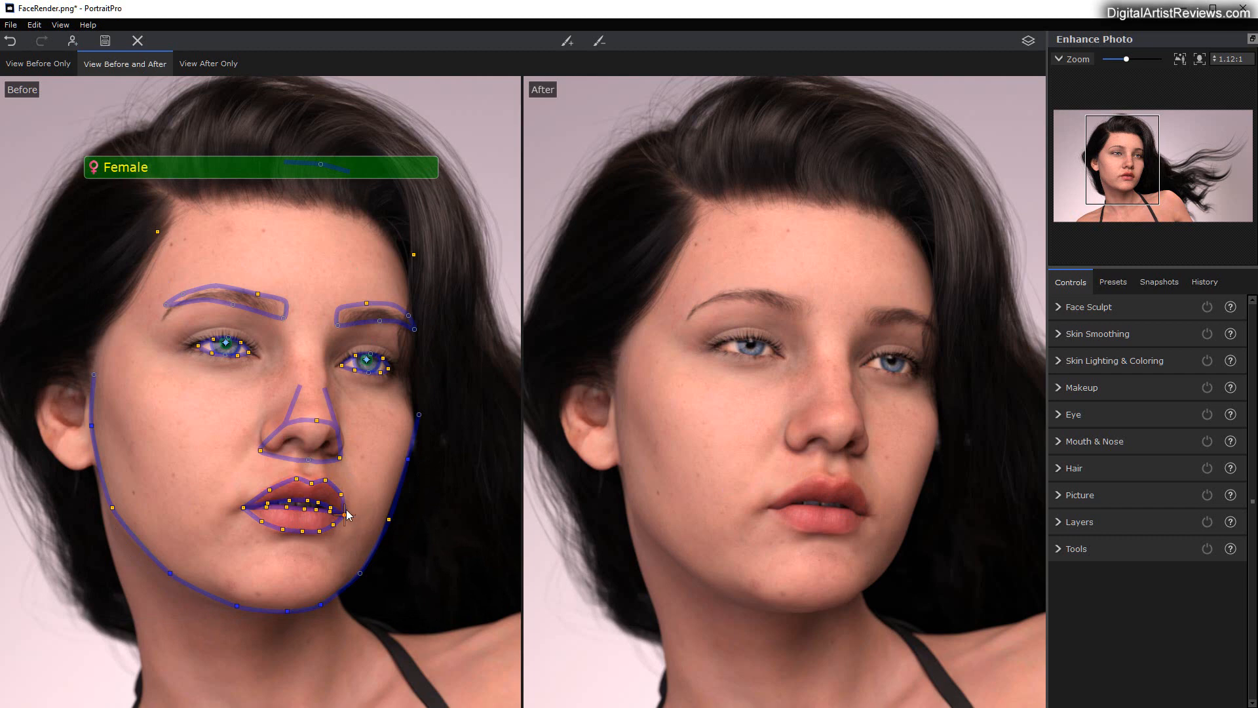
{"action": "scroll", "coordinate": [359, 492], "scroll_direction": "up", "scroll_amount": 5}
{"action": "scroll", "coordinate": [359, 490], "scroll_direction": "down", "scroll_amount": 1}
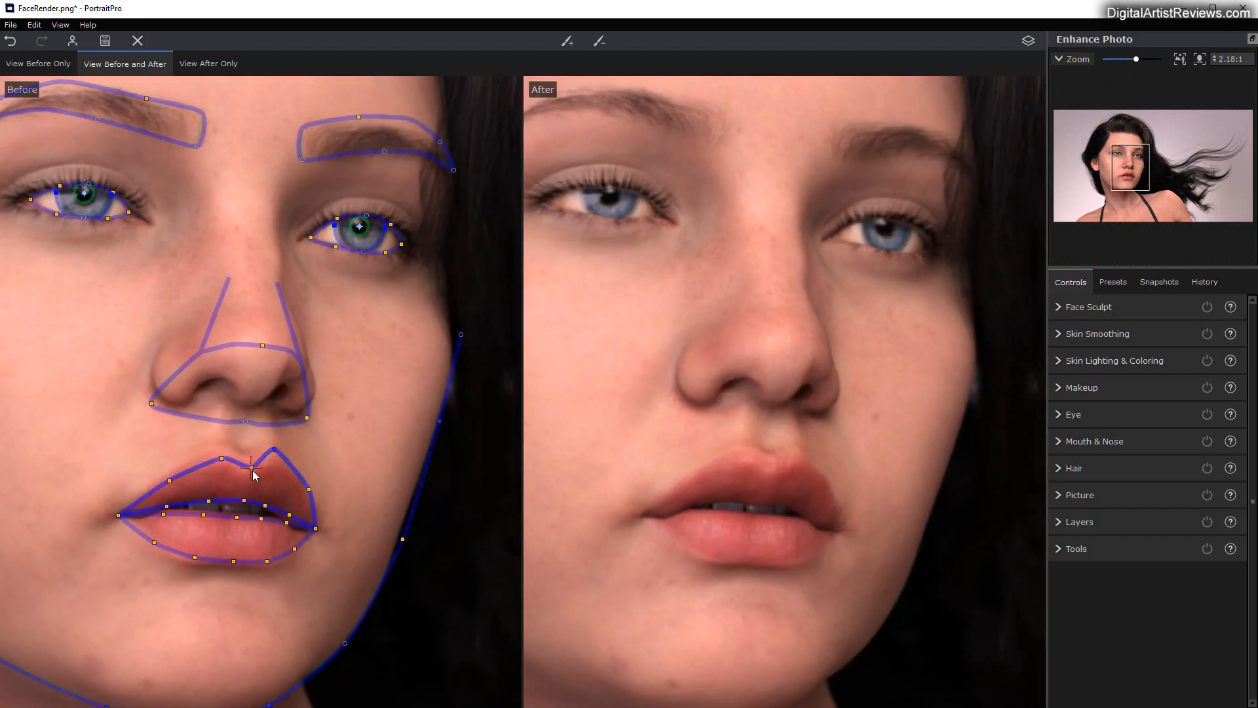
{"action": "left_click_drag", "start_coordinate": [251, 467], "coordinate": [162, 479]}
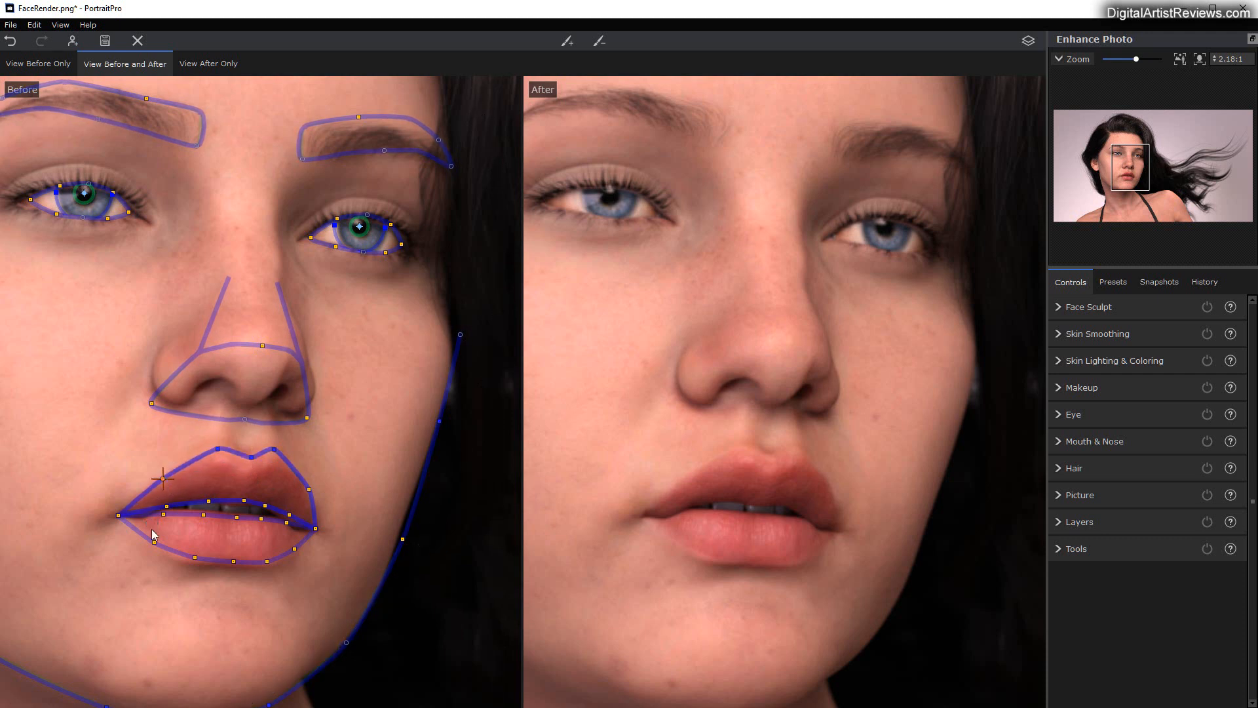
{"action": "left_click_drag", "start_coordinate": [154, 543], "coordinate": [320, 529]}
{"action": "left_click", "coordinate": [114, 515]}
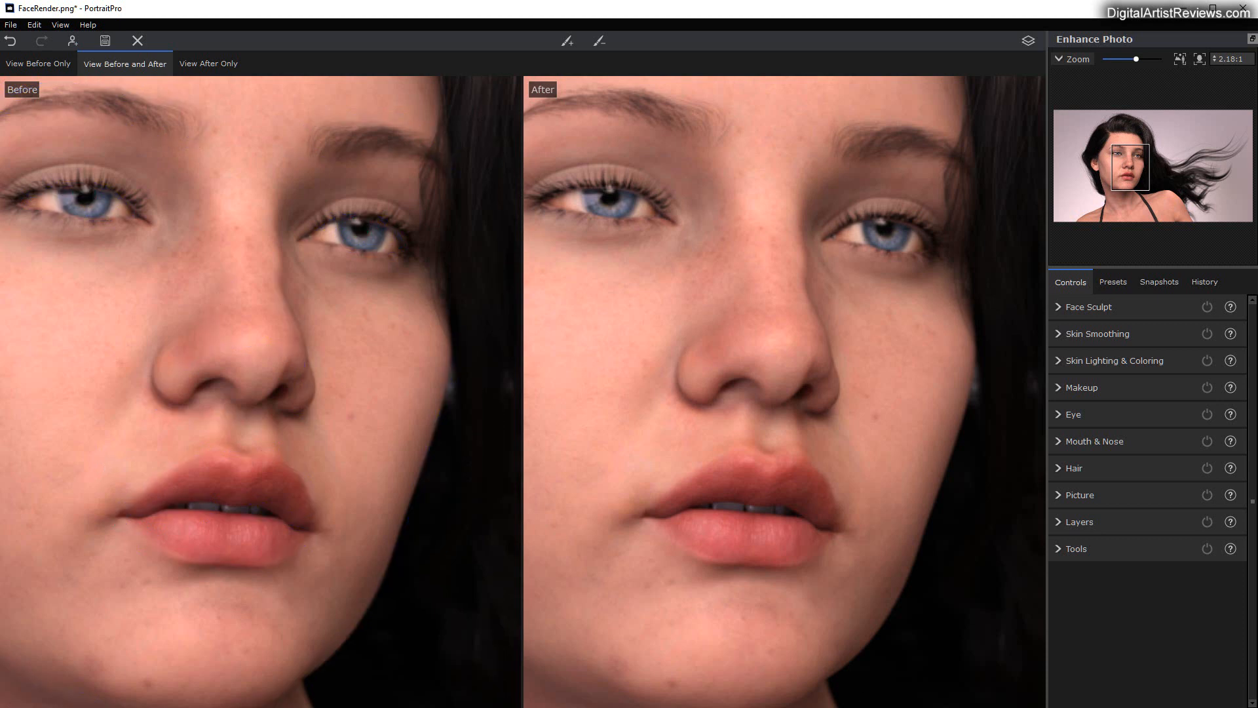
Step: Fit the nose outline by repositioning the points at both nostrils, the base and the tip
{"action": "mouse_move", "coordinate": [453, 580]}
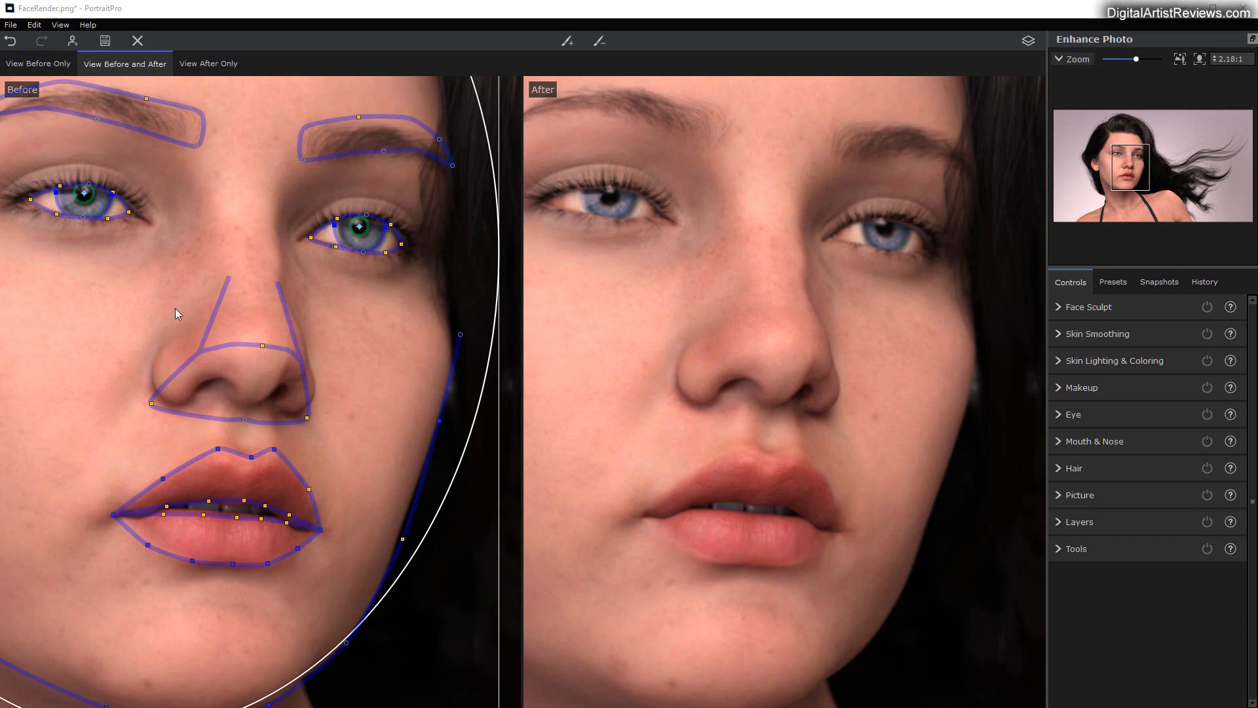
{"action": "left_click_drag", "start_coordinate": [309, 418], "coordinate": [310, 412]}
{"action": "left_click_drag", "start_coordinate": [152, 403], "coordinate": [149, 394]}
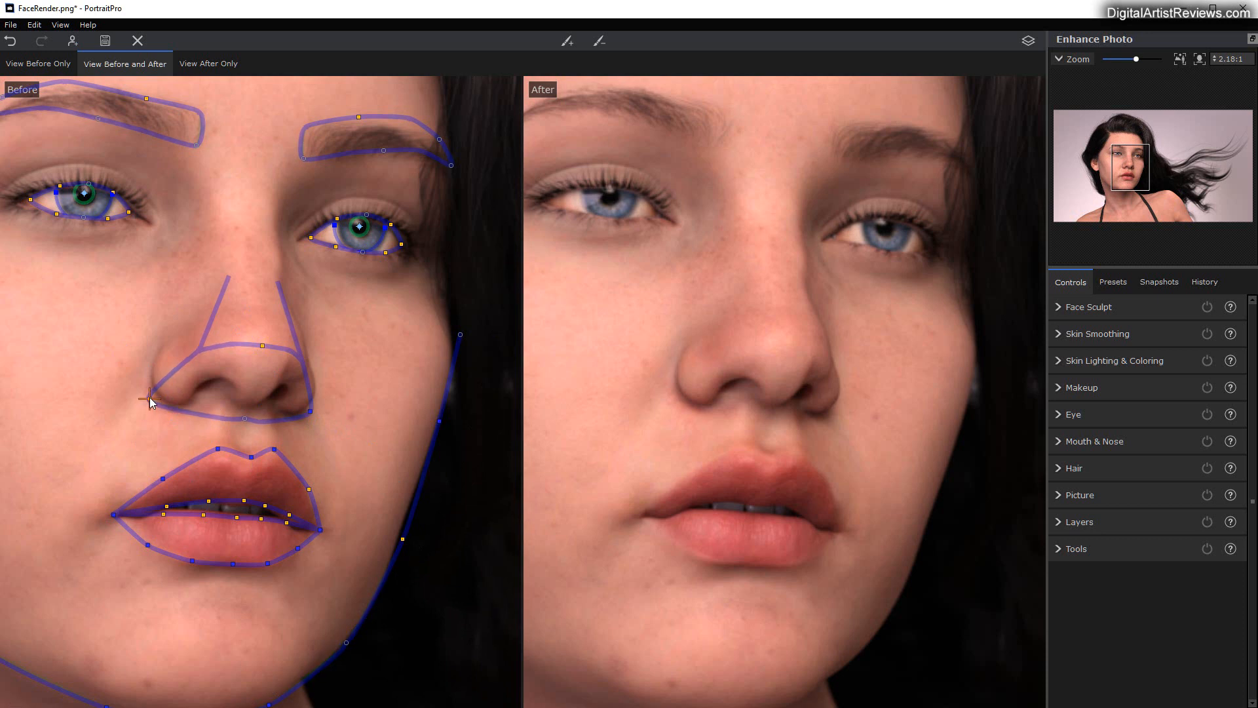
{"action": "left_click", "coordinate": [245, 415]}
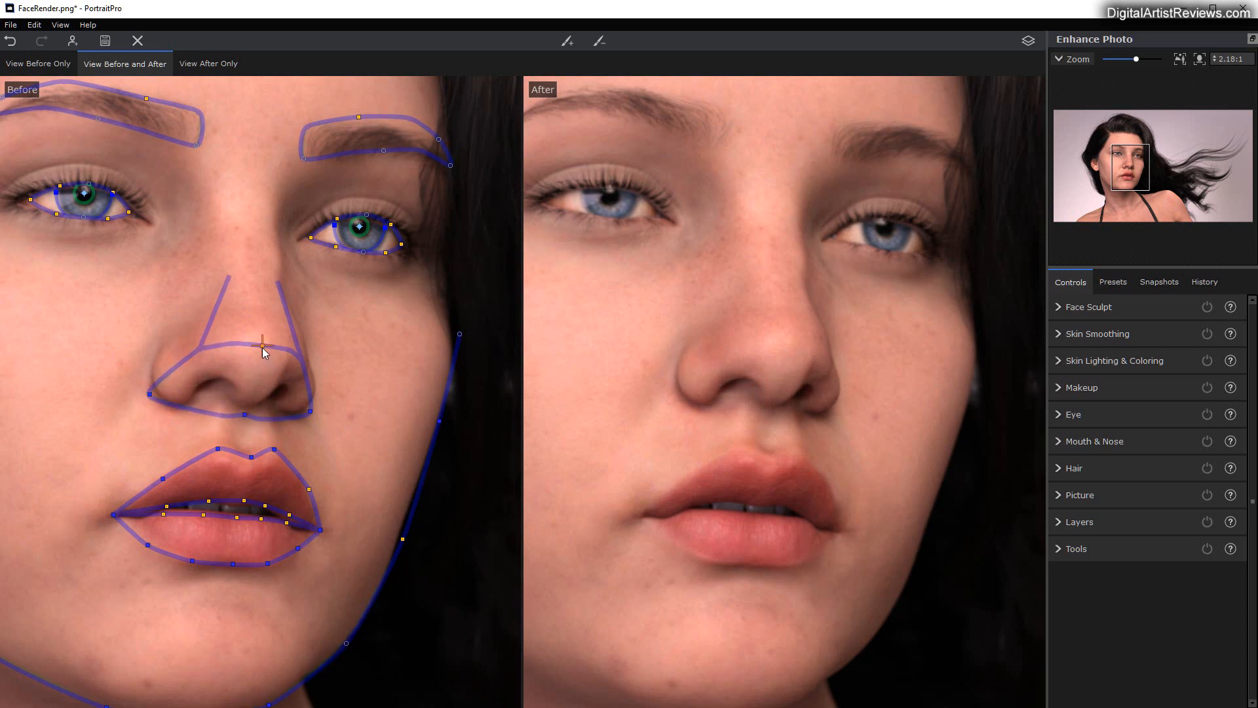
{"action": "left_click", "coordinate": [258, 347]}
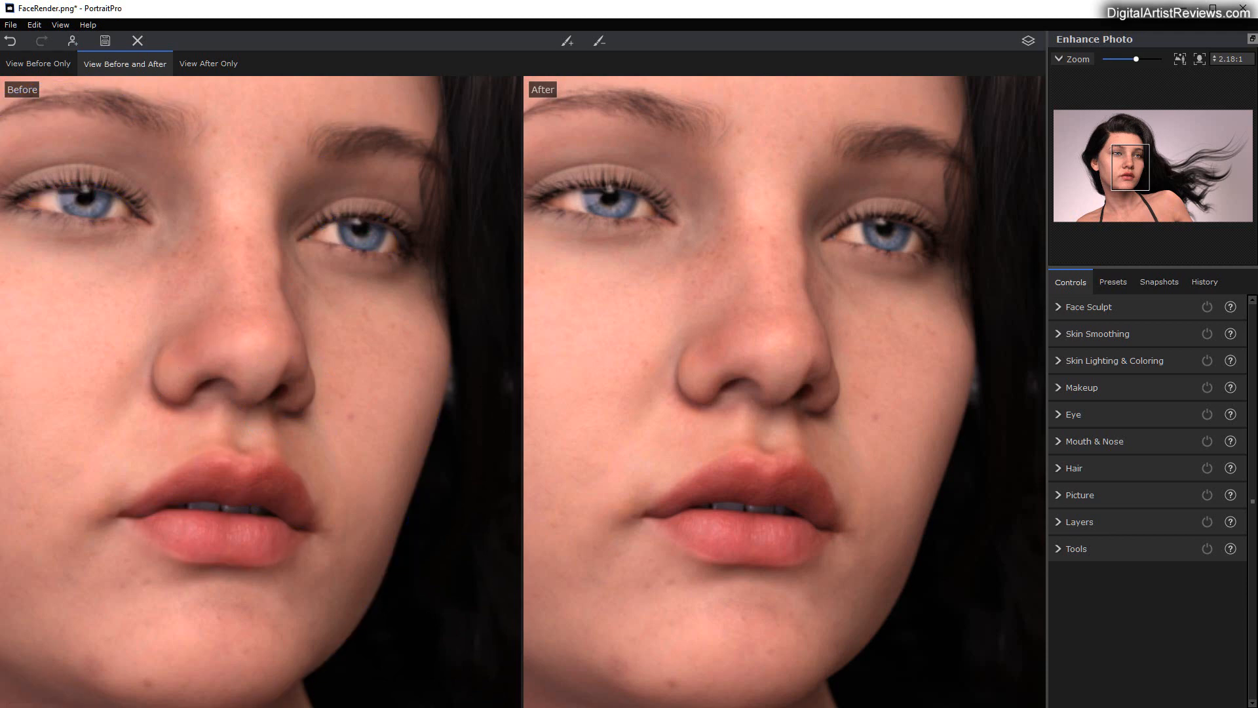
Step: Fit both eyebrow outlines to the brows by repositioning their end and arch points
{"action": "scroll", "coordinate": [276, 427], "scroll_direction": "down", "scroll_amount": 5}
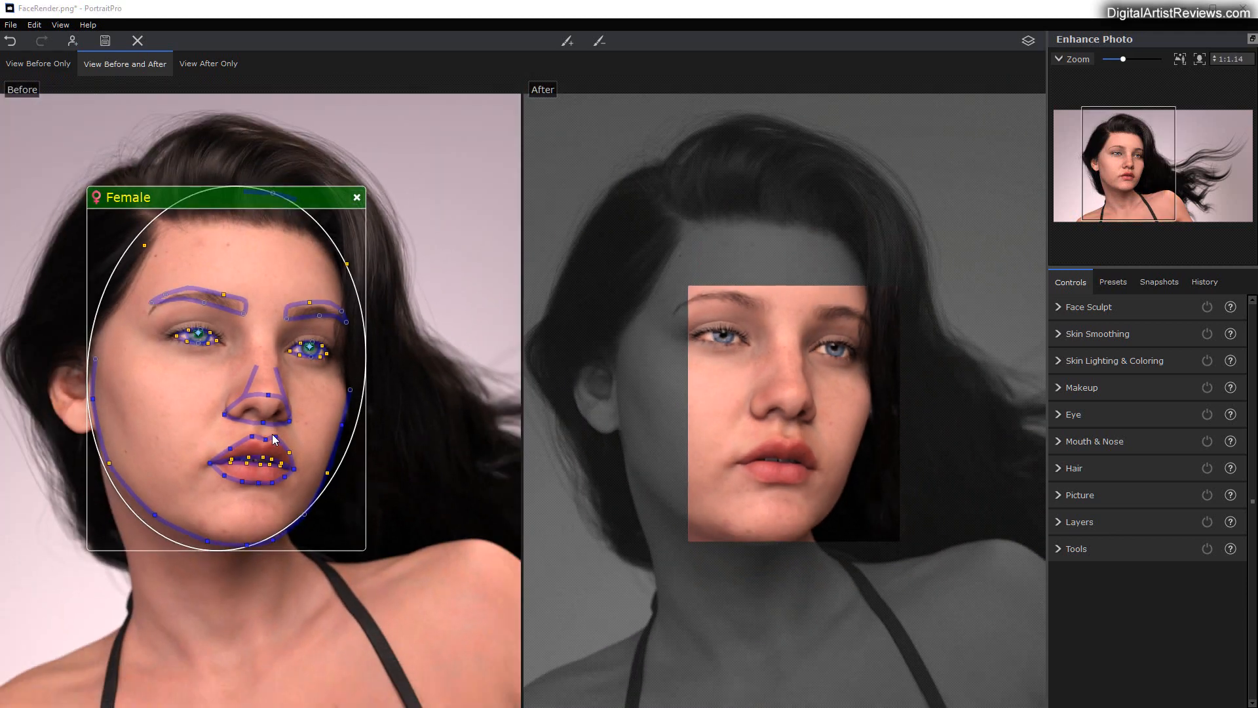
{"action": "scroll", "coordinate": [242, 303], "scroll_direction": "up", "scroll_amount": 1}
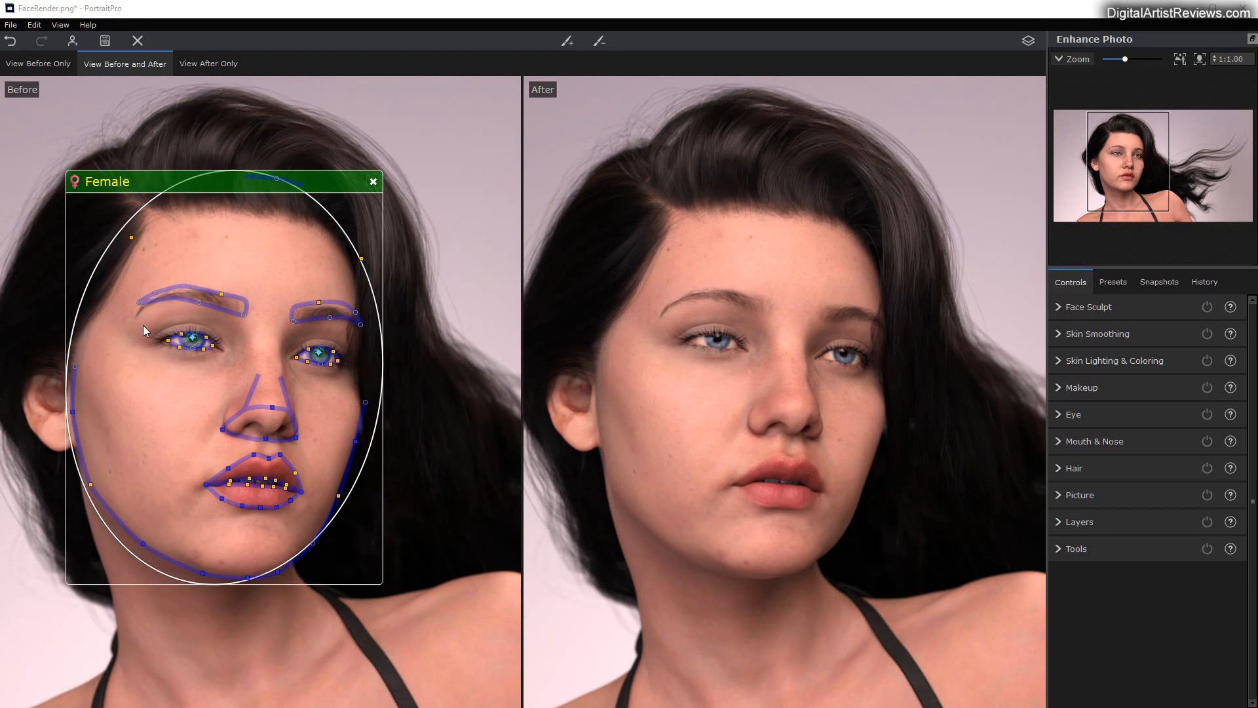
{"action": "left_click_drag", "start_coordinate": [139, 302], "coordinate": [139, 312]}
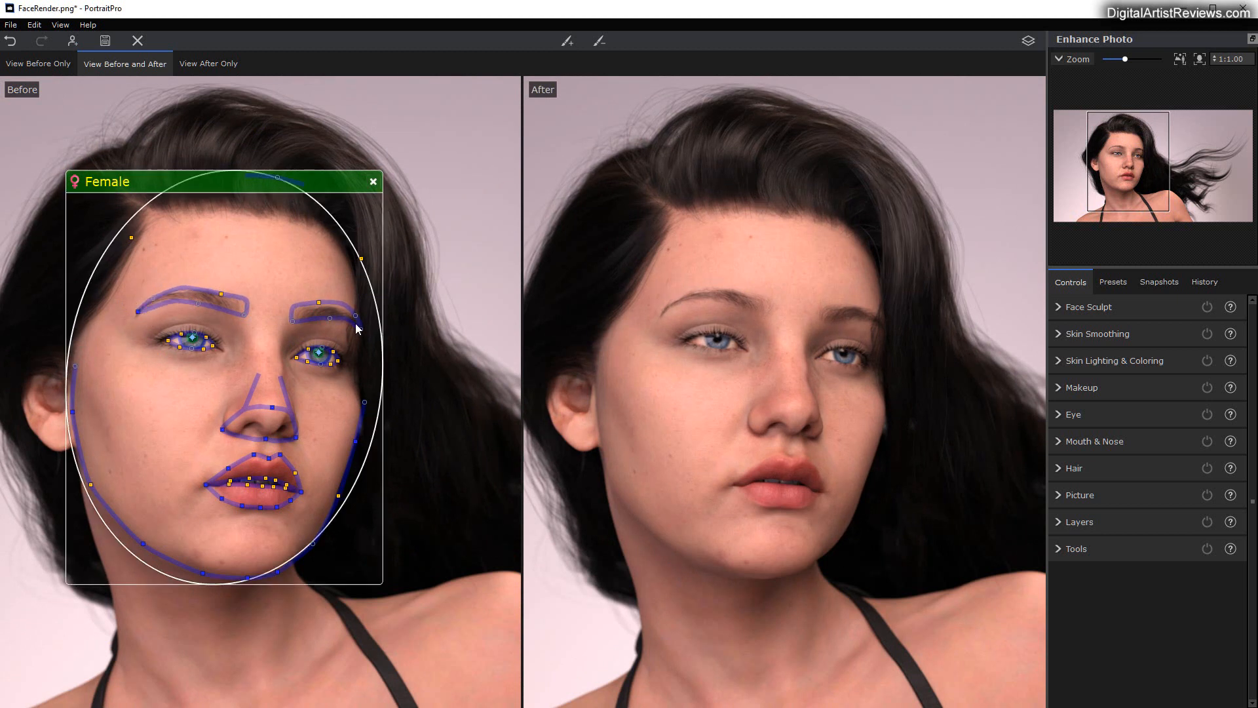
{"action": "left_click_drag", "start_coordinate": [318, 302], "coordinate": [318, 303]}
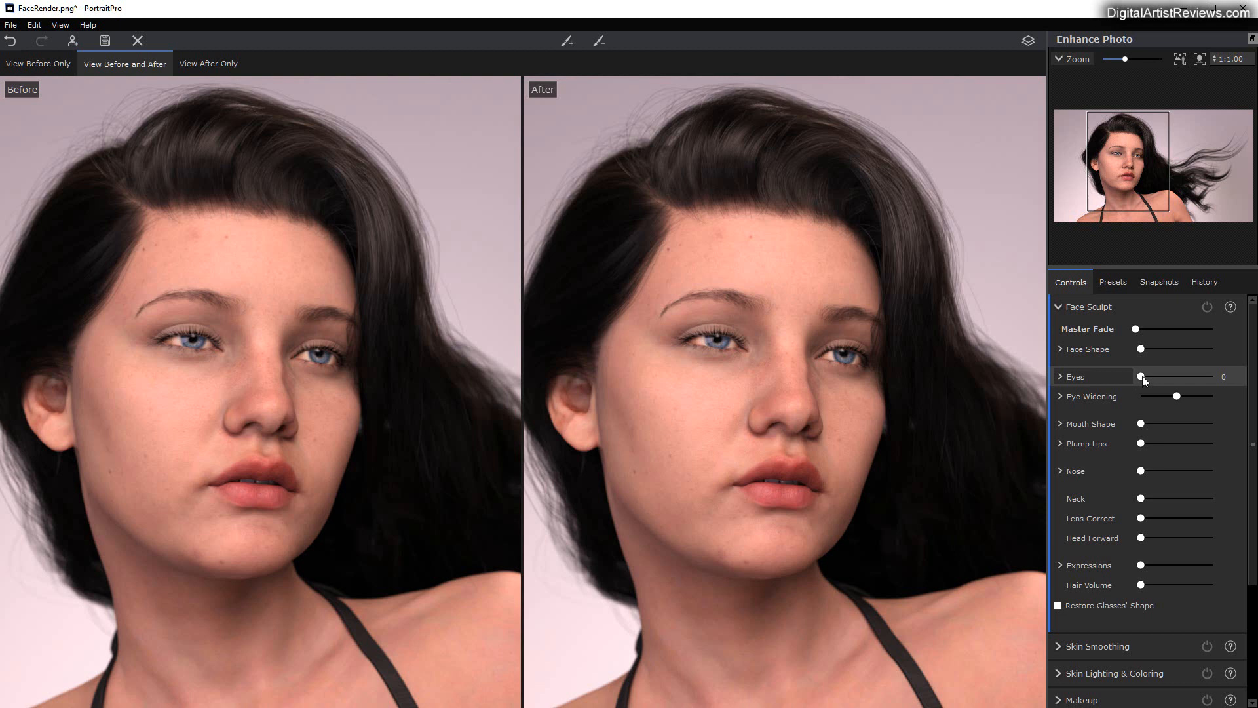
Step: Raise Eyes very slightly and increase Eye Widening in the Face Sculpt settings
{"action": "mouse_move", "coordinate": [1142, 375]}
{"action": "left_mouse_down"}
{"action": "mouse_move", "coordinate": [1174, 369]}
{"action": "mouse_move", "coordinate": [1143, 370]}
{"action": "mouse_move", "coordinate": [1210, 394]}
{"action": "mouse_move", "coordinate": [1178, 396]}
{"action": "mouse_move", "coordinate": [1189, 397]}
{"action": "left_mouse_up"}
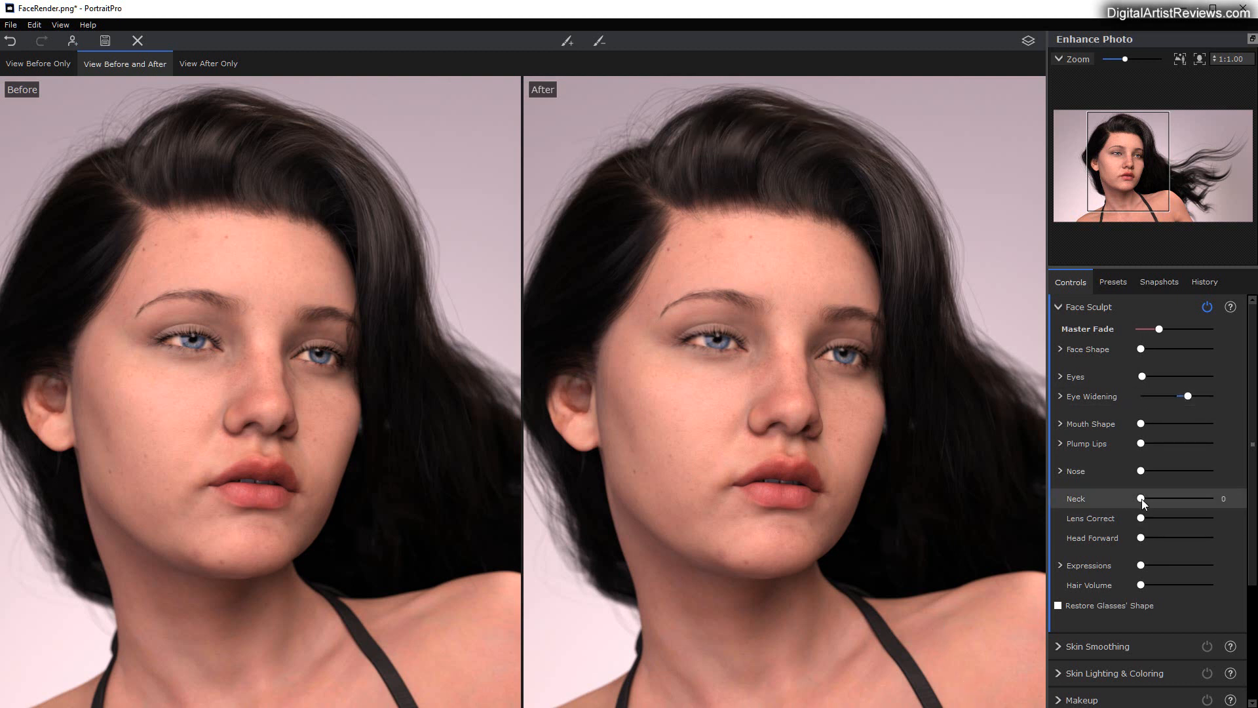
Step: Set Eye Widening to 38 and raise Face Shape, with a moderate Forehead amount and a small Jaw amount
{"action": "left_click_drag", "start_coordinate": [1188, 396], "coordinate": [1191, 395]}
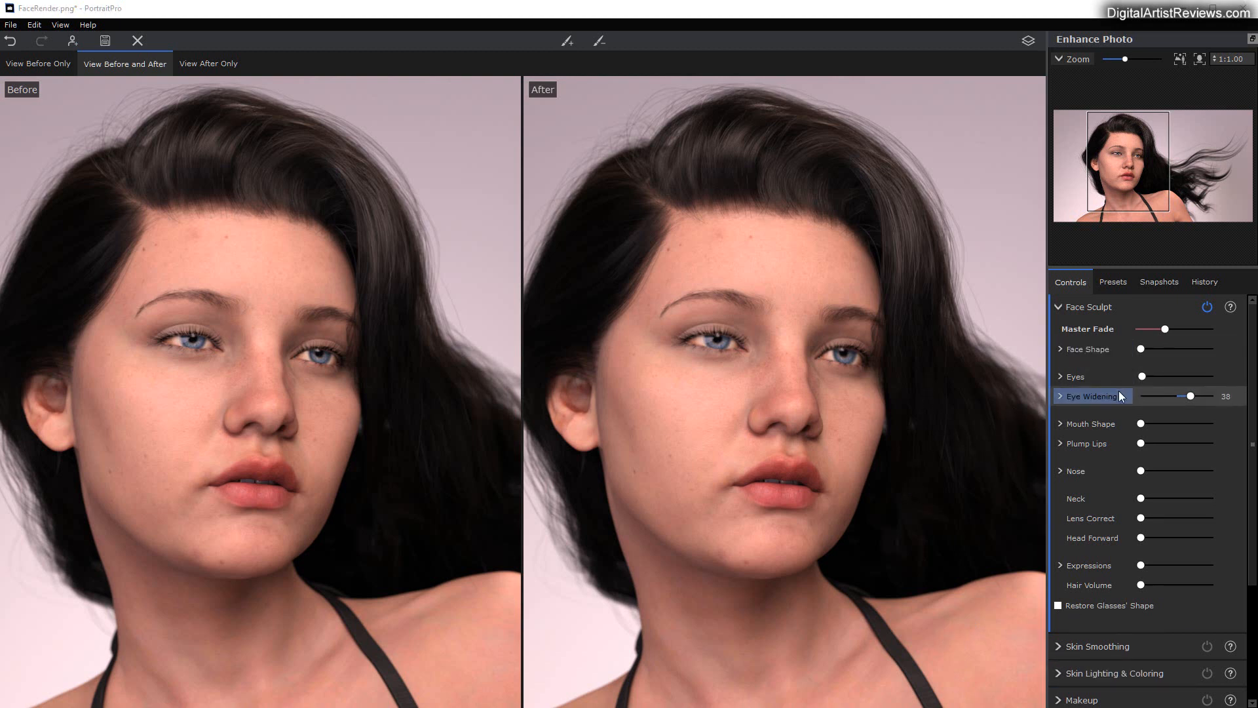
{"action": "left_click", "coordinate": [1059, 348]}
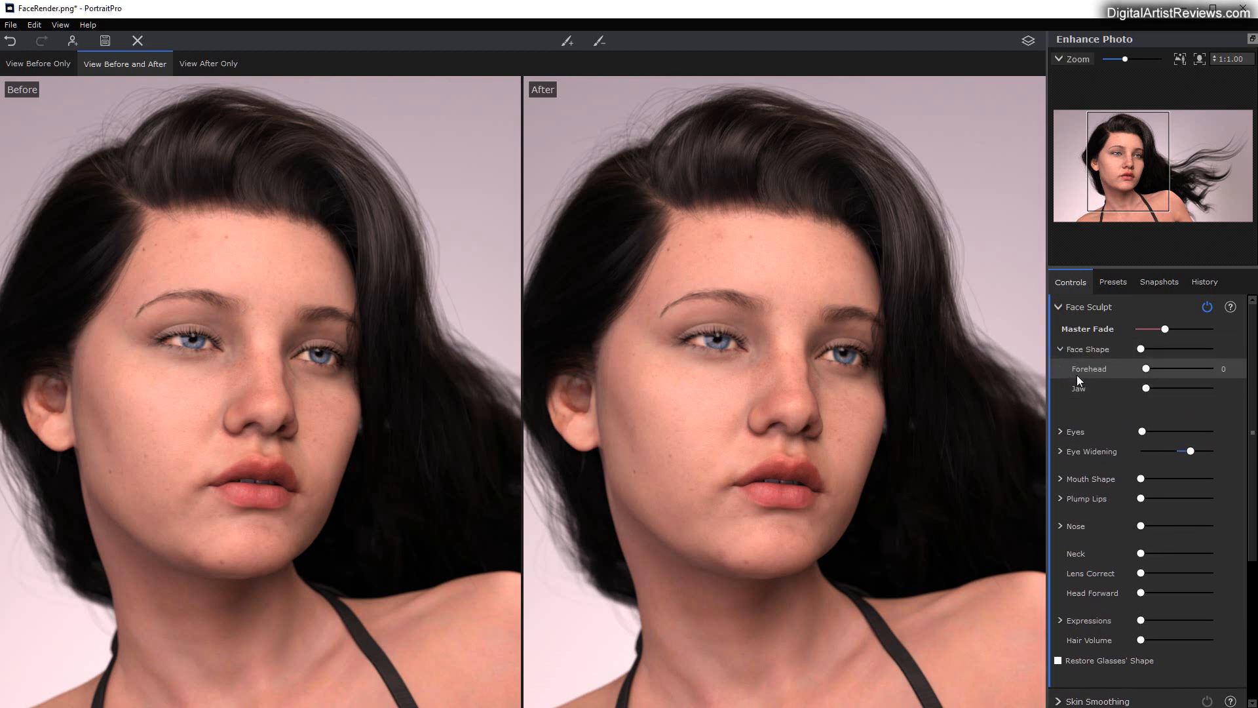
{"action": "mouse_move", "coordinate": [1148, 373]}
{"action": "left_mouse_down"}
{"action": "mouse_move", "coordinate": [1189, 369]}
{"action": "mouse_move", "coordinate": [1166, 361]}
{"action": "mouse_move", "coordinate": [1174, 387]}
{"action": "mouse_move", "coordinate": [1142, 384]}
{"action": "mouse_move", "coordinate": [1154, 383]}
{"action": "left_mouse_up"}
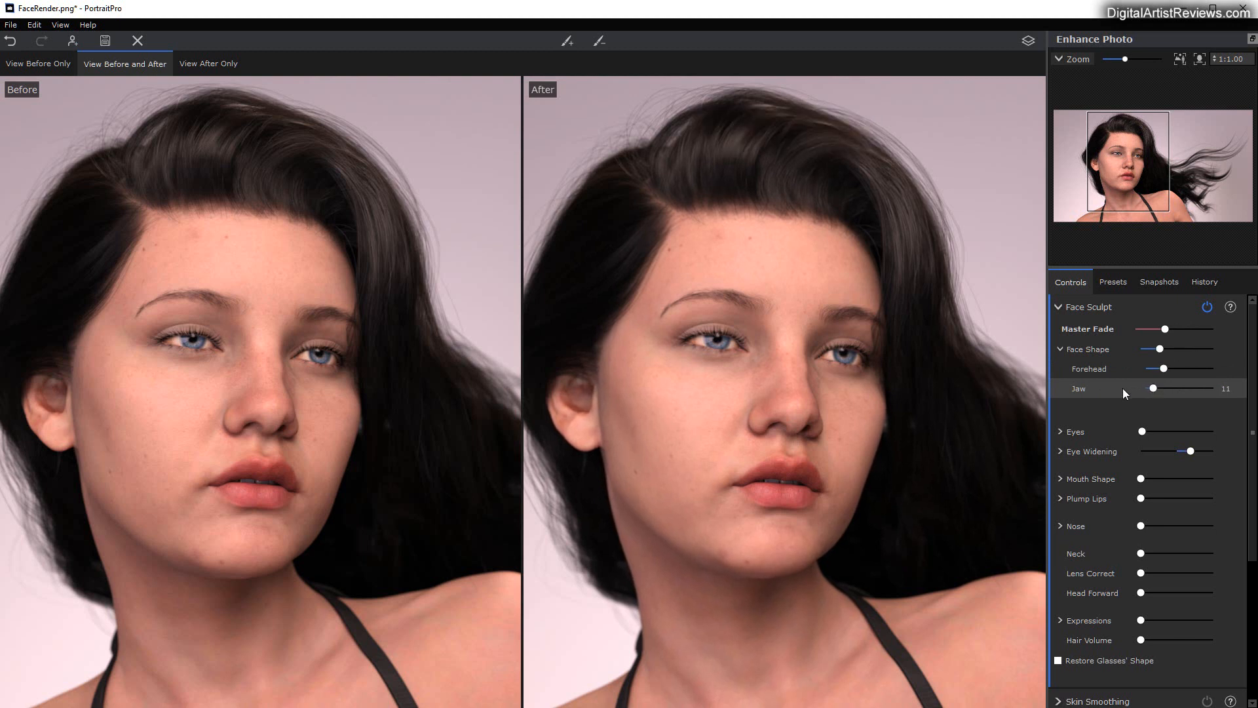
Step: Within the Eyes controls, set Right Eye to 7, raise Left Eyebrow slightly and Right Eyebrow moderately, keeping Cross Eyed at 0
{"action": "left_click", "coordinate": [1059, 431]}
{"action": "mouse_move", "coordinate": [1150, 455]}
{"action": "left_mouse_down"}
{"action": "mouse_move", "coordinate": [1168, 451]}
{"action": "mouse_move", "coordinate": [1149, 465]}
{"action": "mouse_move", "coordinate": [1178, 471]}
{"action": "mouse_move", "coordinate": [1150, 469]}
{"action": "left_mouse_up"}
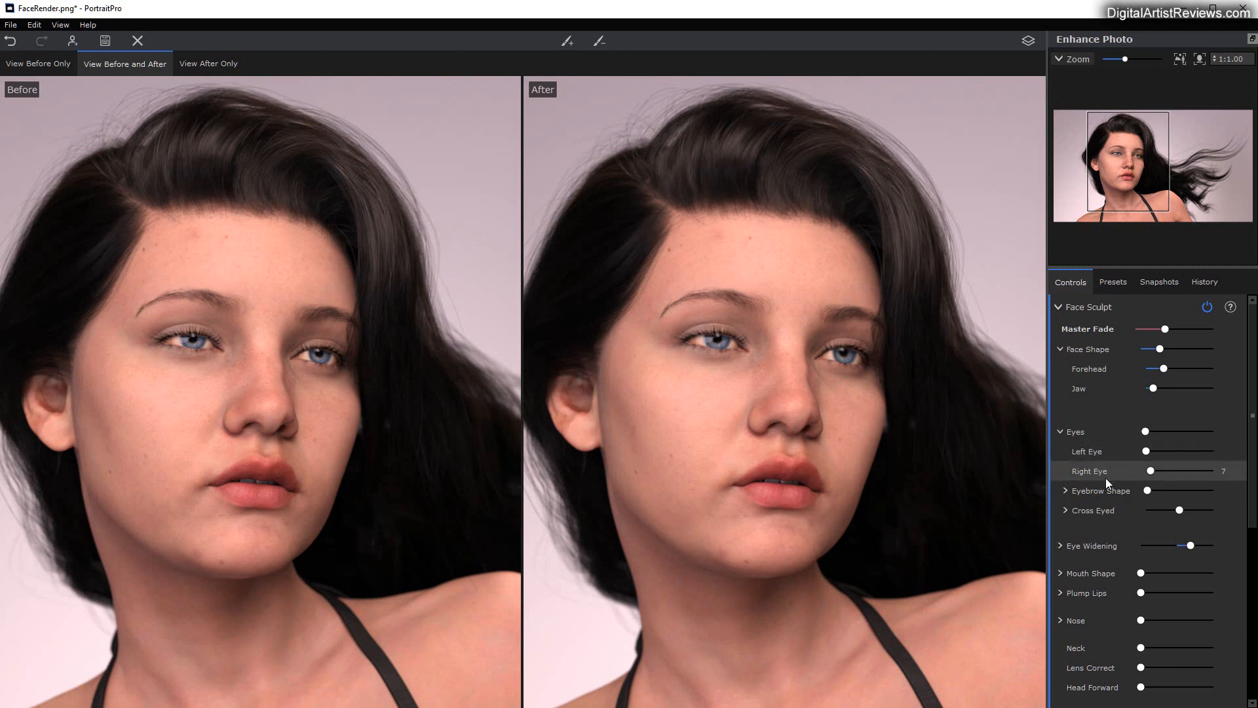
{"action": "scroll", "coordinate": [1095, 505], "scroll_direction": "down", "scroll_amount": 1}
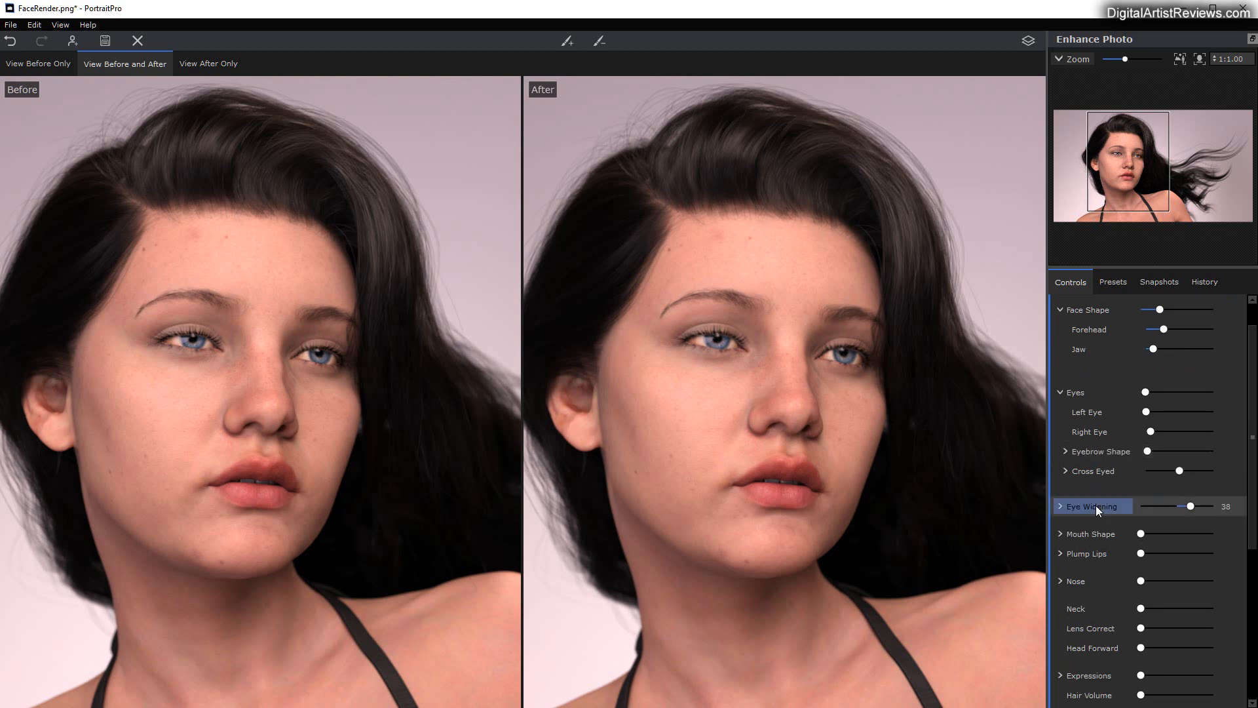
{"action": "left_click", "coordinate": [1063, 450]}
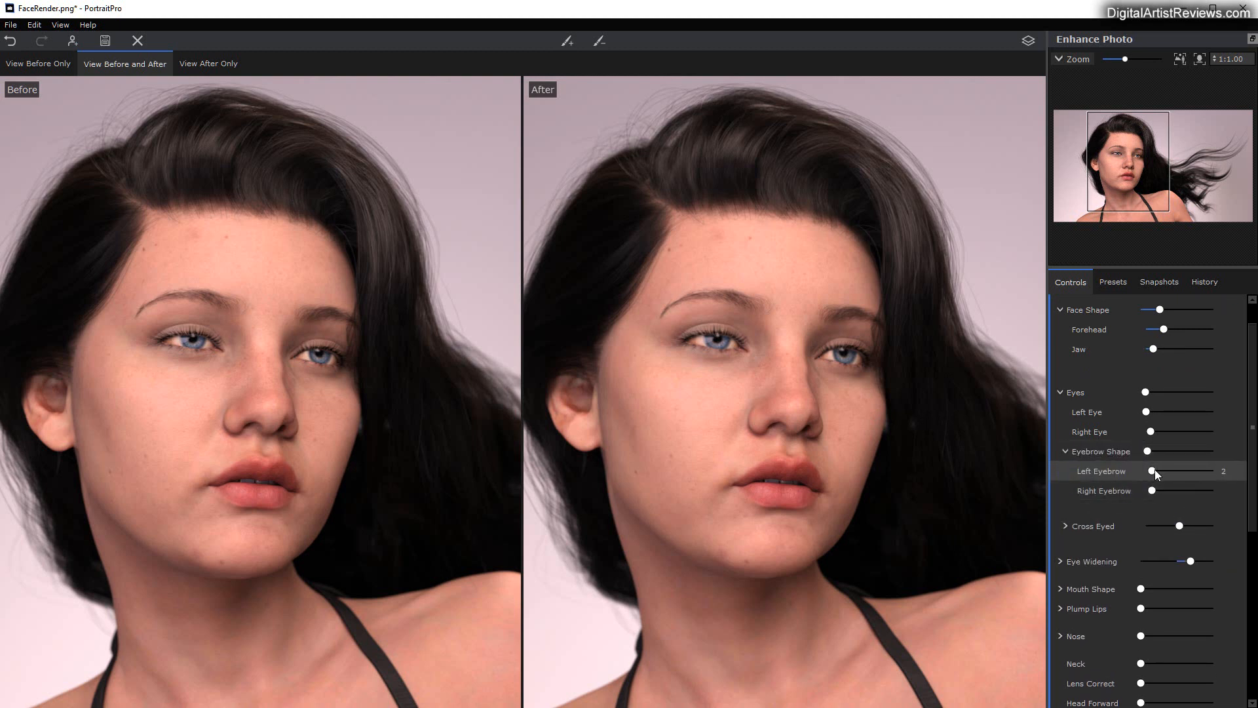
{"action": "left_click_drag", "start_coordinate": [1155, 469], "coordinate": [1178, 486]}
{"action": "scroll", "coordinate": [1166, 481], "scroll_direction": "down", "scroll_amount": 1}
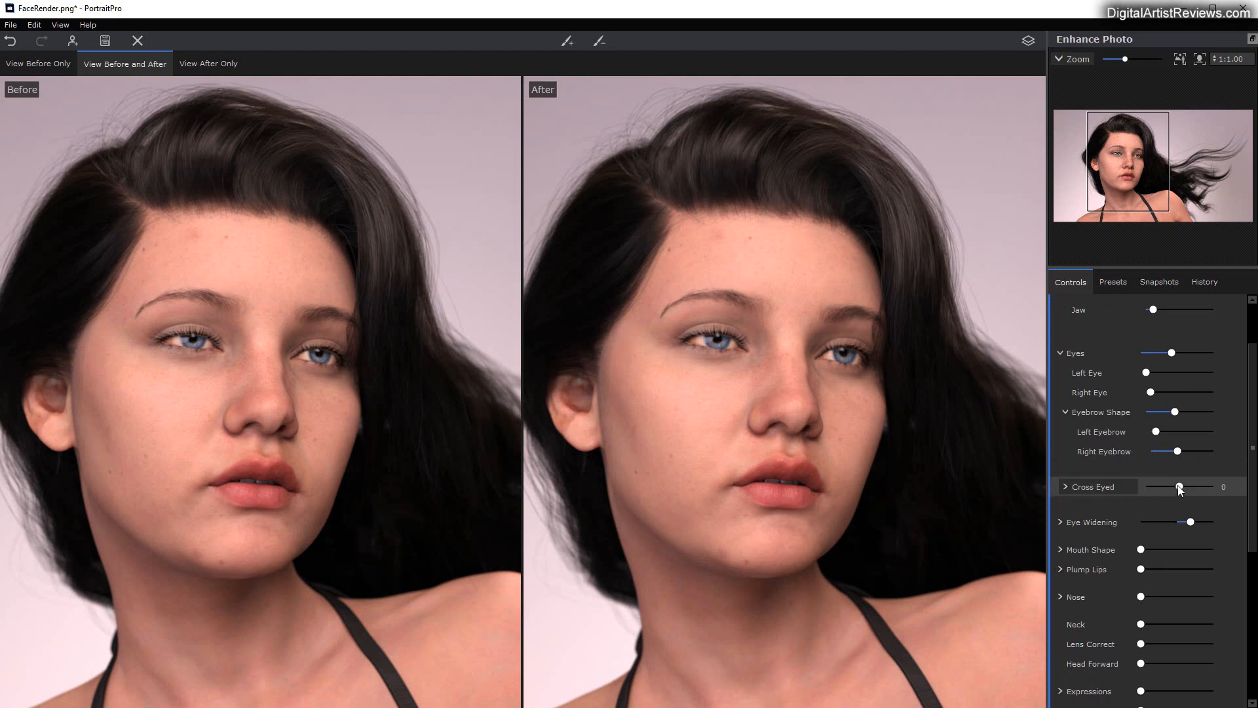
{"action": "mouse_move", "coordinate": [1179, 487]}
{"action": "left_mouse_down"}
{"action": "mouse_move", "coordinate": [1209, 483]}
{"action": "mouse_move", "coordinate": [1160, 481]}
{"action": "mouse_move", "coordinate": [1182, 480]}
{"action": "left_mouse_up"}
Step: Adjust Mouth Shape by moderately raising Upper Lip, Expression and Blur Lip Line, leaving Lower Lip at its neutral midpoint
{"action": "scroll", "coordinate": [1110, 522], "scroll_direction": "down", "scroll_amount": 1}
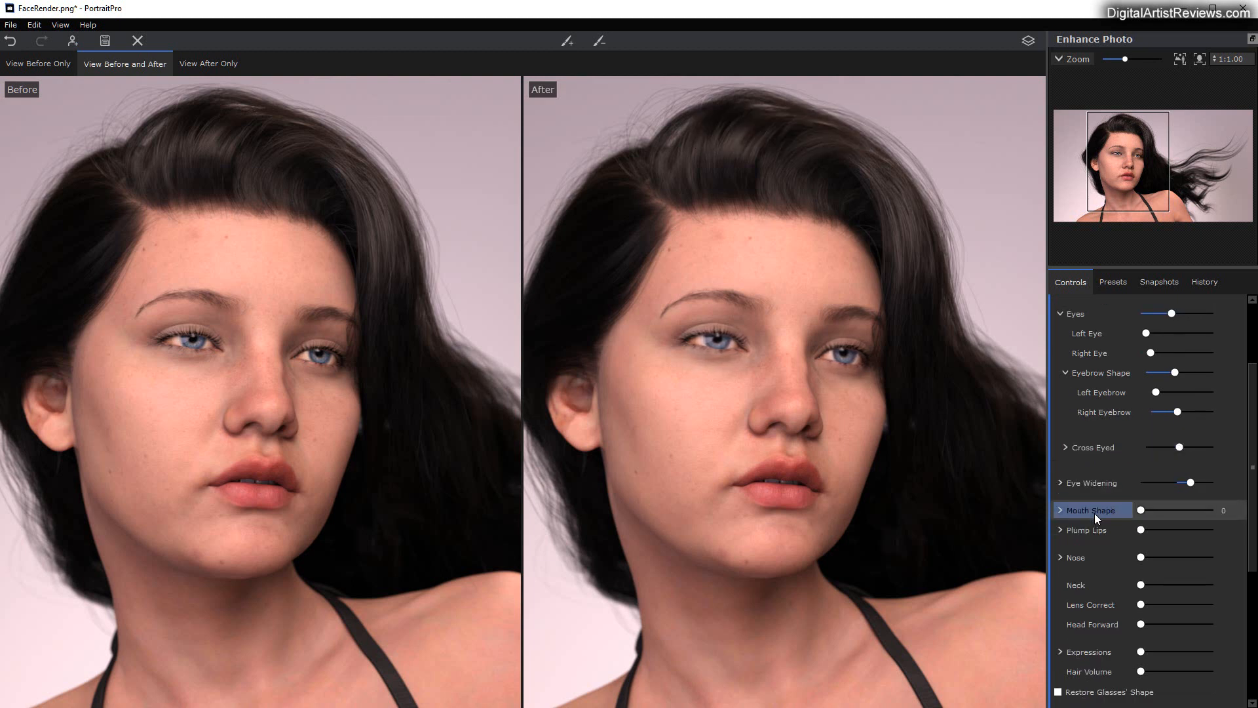
{"action": "scroll", "coordinate": [1146, 514], "scroll_direction": "down", "scroll_amount": 1}
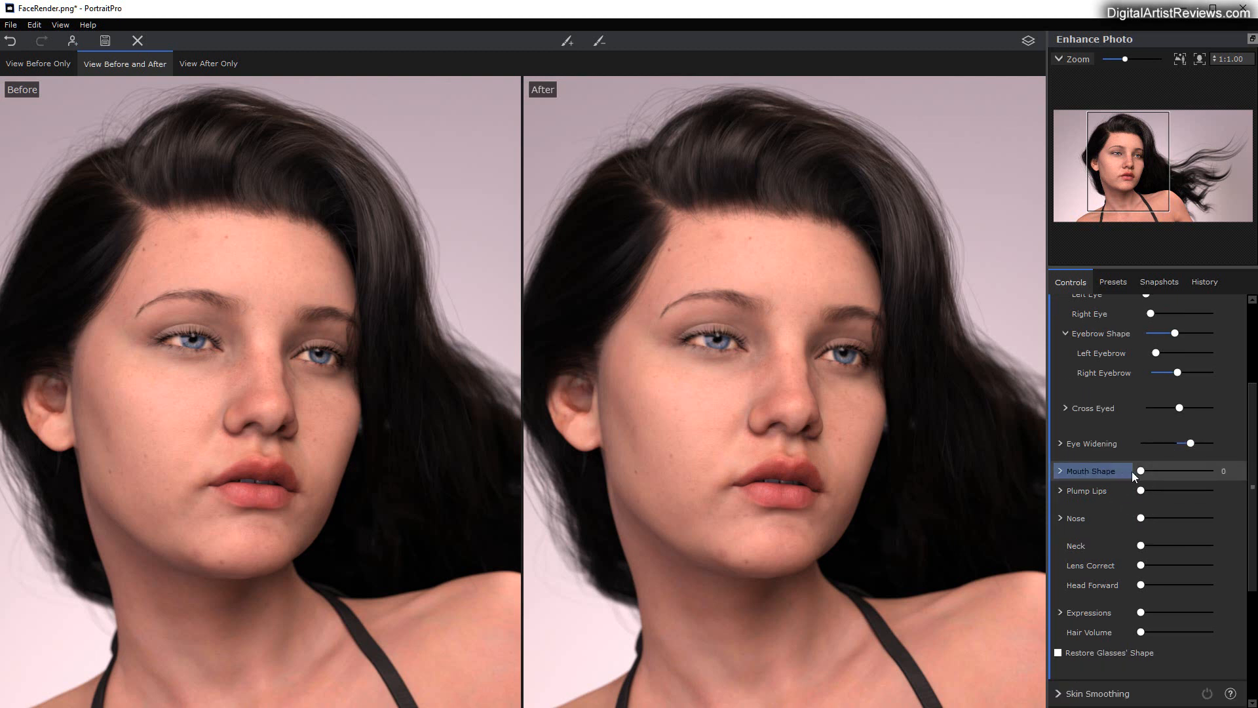
{"action": "left_click", "coordinate": [1060, 471]}
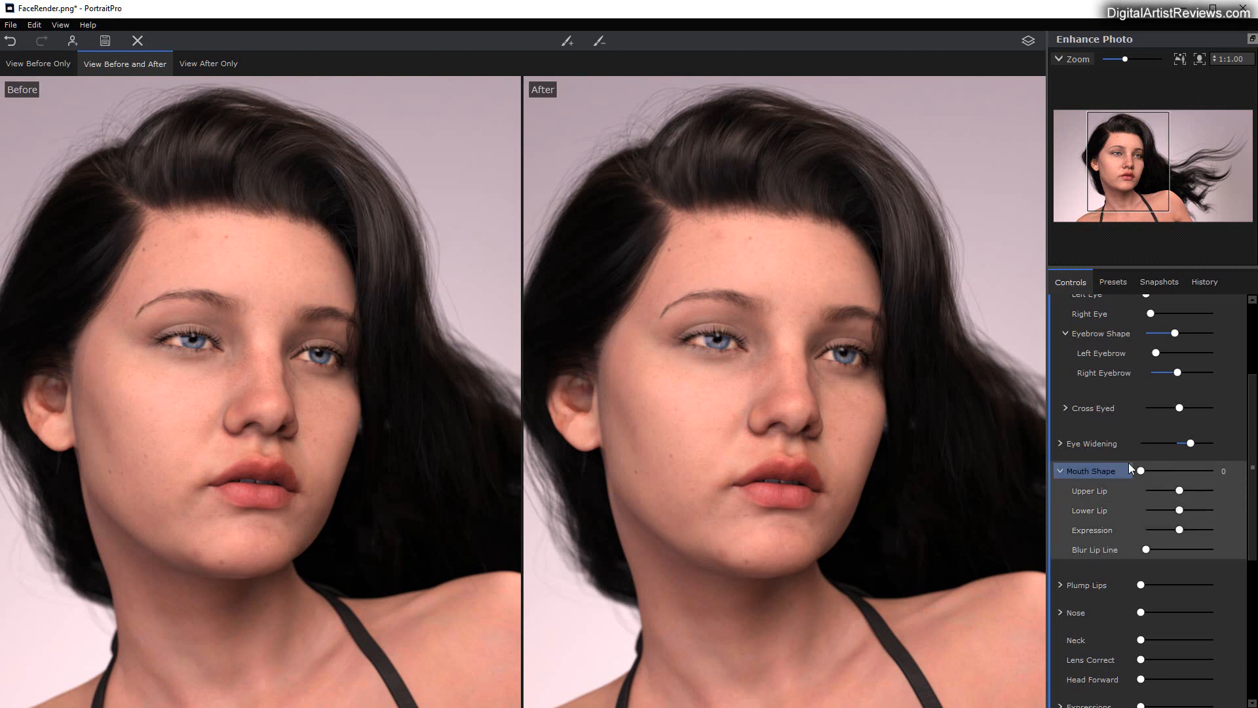
{"action": "left_click_drag", "start_coordinate": [1141, 470], "coordinate": [1195, 522]}
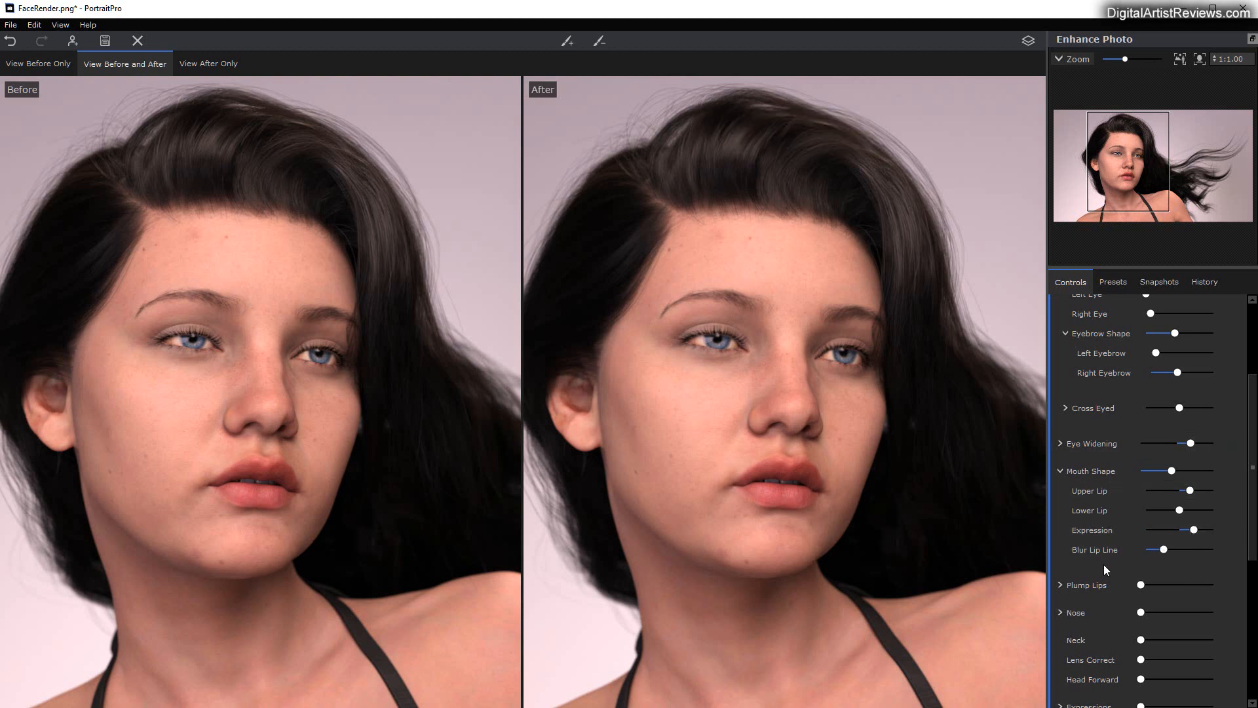
Step: Raise Plump Lips until Plump Upper Lip is 29, with Plump Lower Lip matching it, and expand both sub-controls
{"action": "scroll", "coordinate": [1107, 565], "scroll_direction": "down", "scroll_amount": 2}
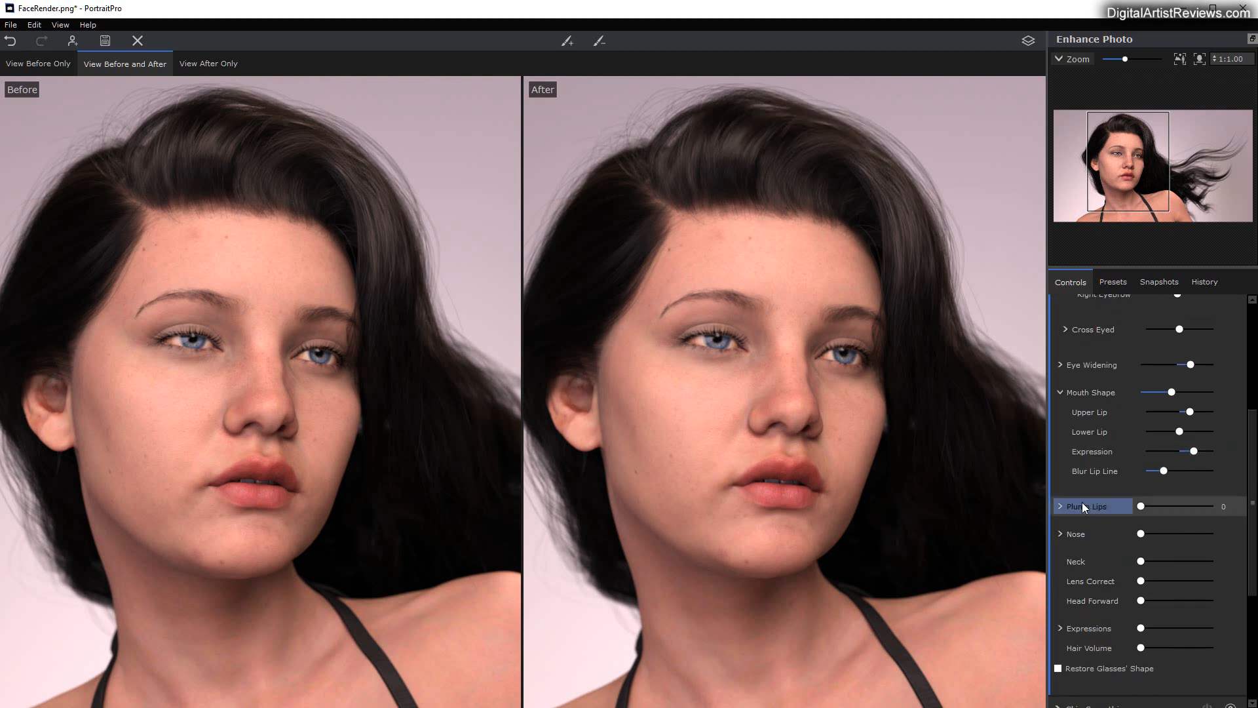
{"action": "mouse_move", "coordinate": [1142, 506]}
{"action": "left_mouse_down"}
{"action": "mouse_move", "coordinate": [1186, 508]}
{"action": "mouse_move", "coordinate": [1146, 506]}
{"action": "mouse_move", "coordinate": [1172, 506]}
{"action": "mouse_move", "coordinate": [1162, 505]}
{"action": "left_mouse_up"}
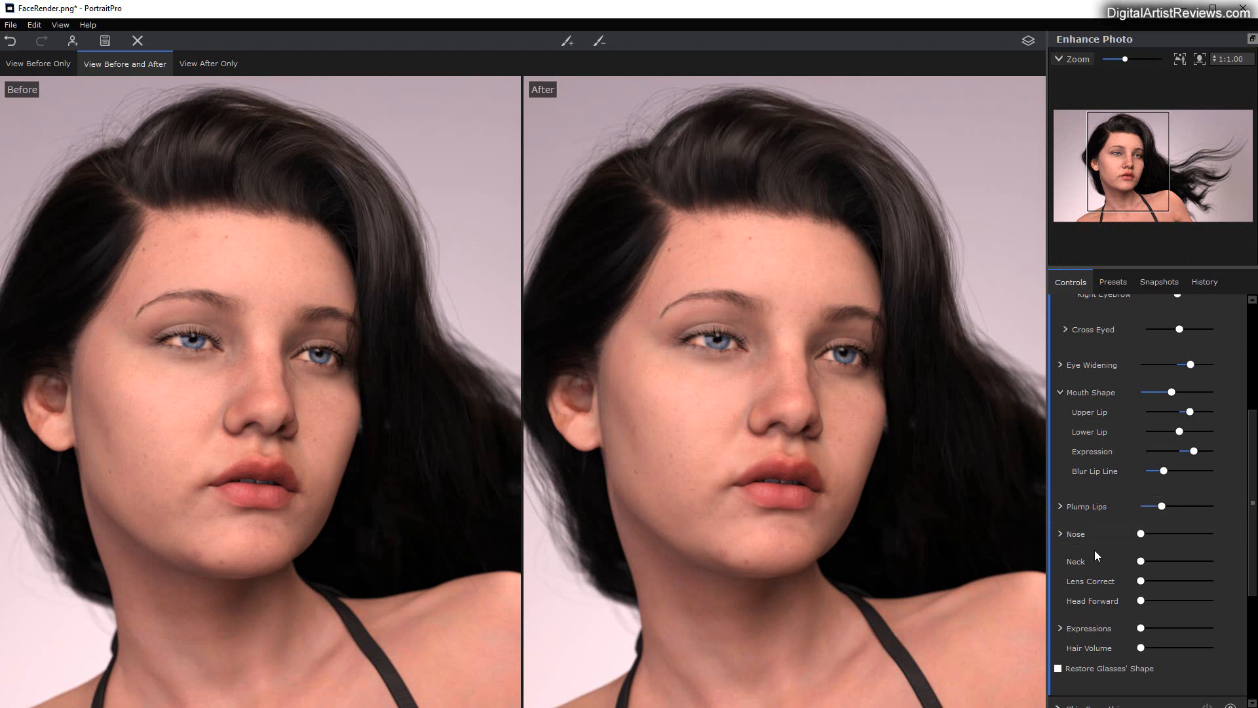
{"action": "left_click", "coordinate": [1060, 506]}
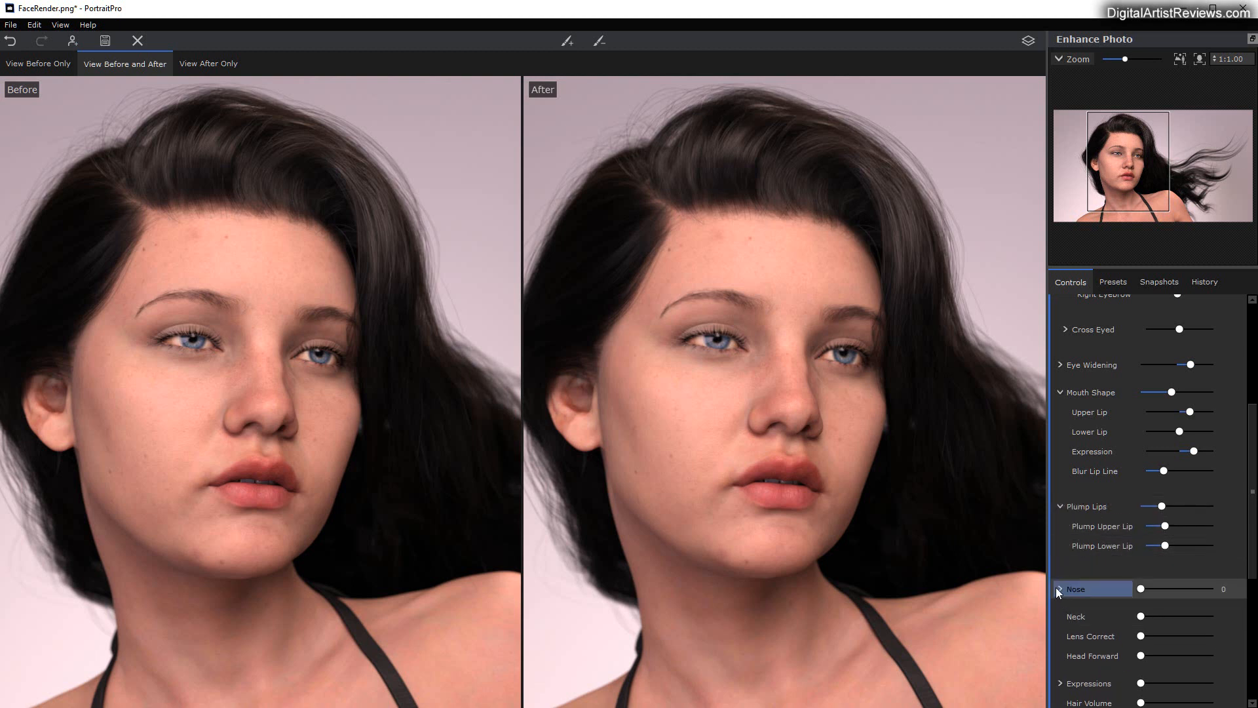
Step: Reshape the nose with a strong Nose Shape amount, slight Shorten Nose, moderate Slim Tip and slight Slim Nose
{"action": "scroll", "coordinate": [1115, 615], "scroll_direction": "down", "scroll_amount": 3}
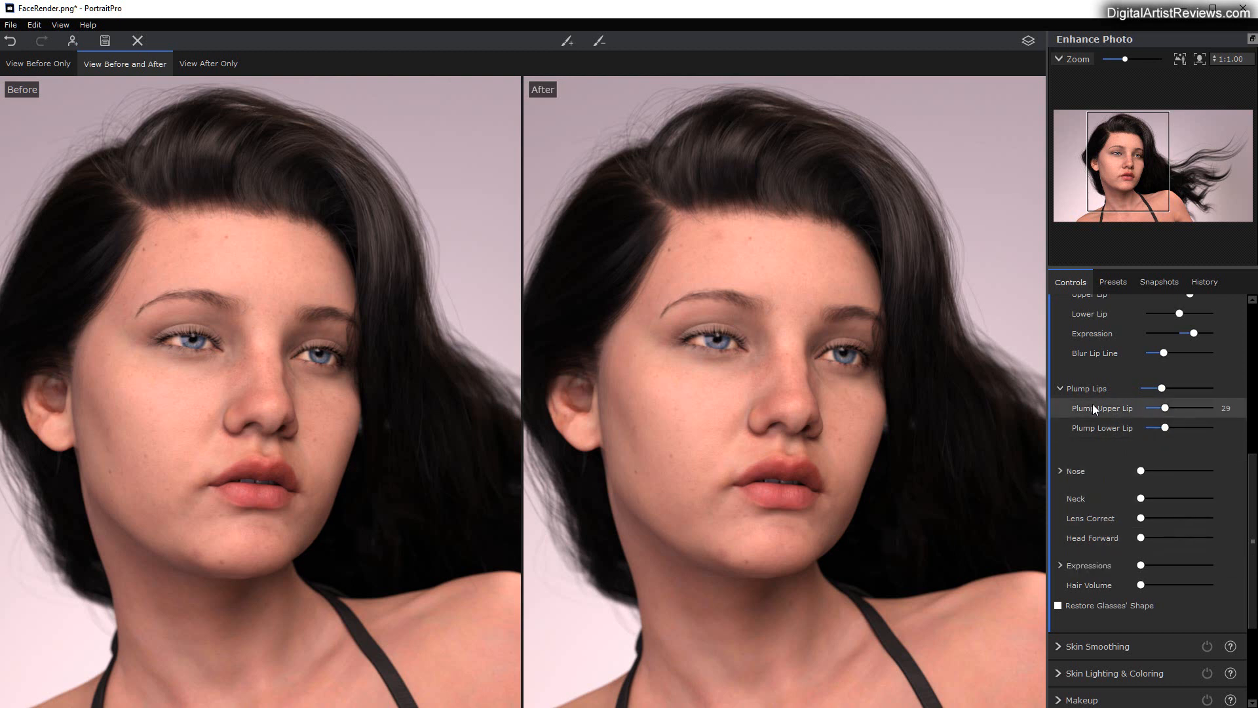
{"action": "left_click_drag", "start_coordinate": [1141, 472], "coordinate": [1190, 473]}
{"action": "left_click", "coordinate": [1060, 470]}
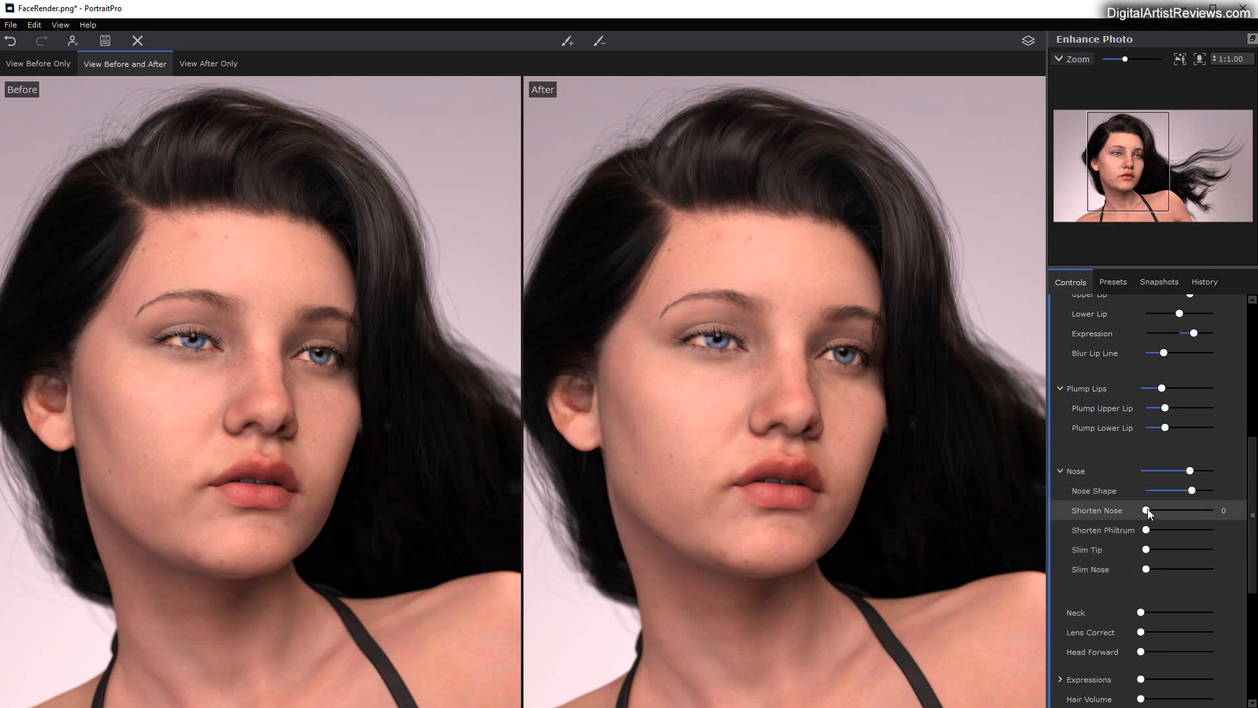
{"action": "mouse_move", "coordinate": [1147, 509]}
{"action": "left_mouse_down"}
{"action": "mouse_move", "coordinate": [1170, 508]}
{"action": "mouse_move", "coordinate": [1139, 503]}
{"action": "mouse_move", "coordinate": [1155, 508]}
{"action": "left_mouse_up"}
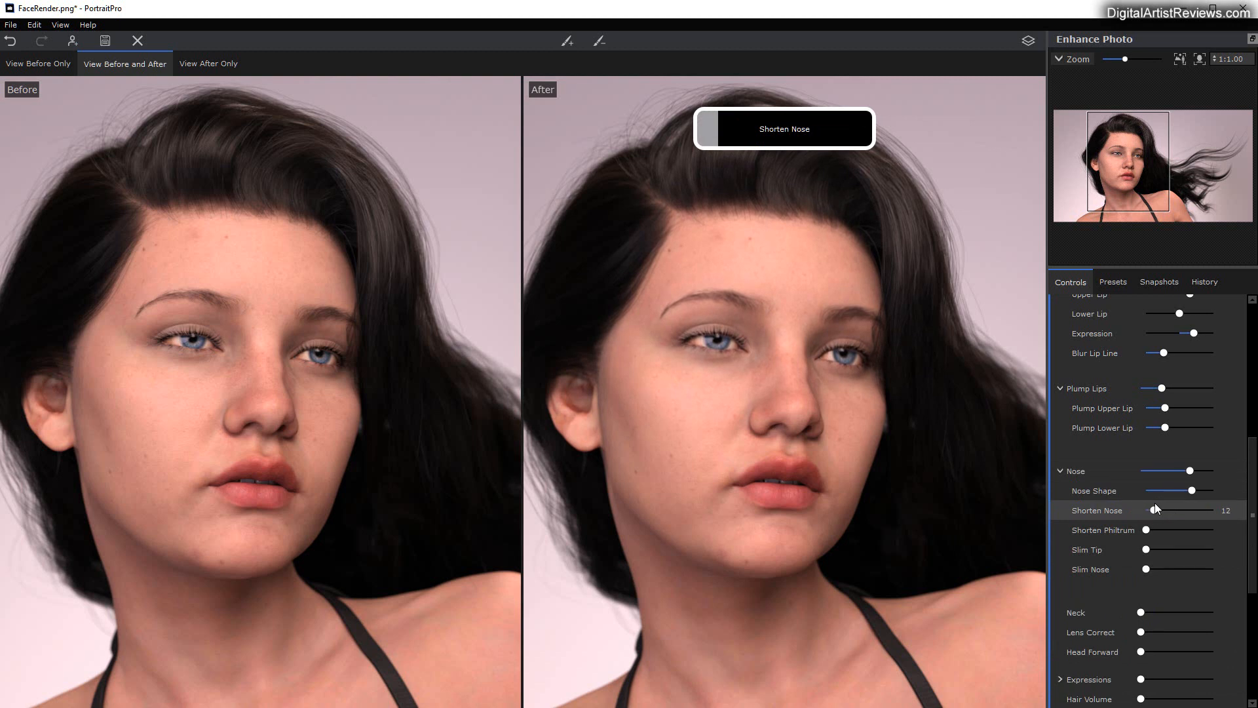
{"action": "left_click", "coordinate": [1147, 546]}
{"action": "mouse_move", "coordinate": [1147, 549]}
{"action": "left_mouse_down"}
{"action": "mouse_move", "coordinate": [1179, 549]}
{"action": "mouse_move", "coordinate": [1157, 549]}
{"action": "mouse_move", "coordinate": [1173, 549]}
{"action": "mouse_move", "coordinate": [1177, 568]}
{"action": "mouse_move", "coordinate": [1158, 561]}
{"action": "left_mouse_up"}
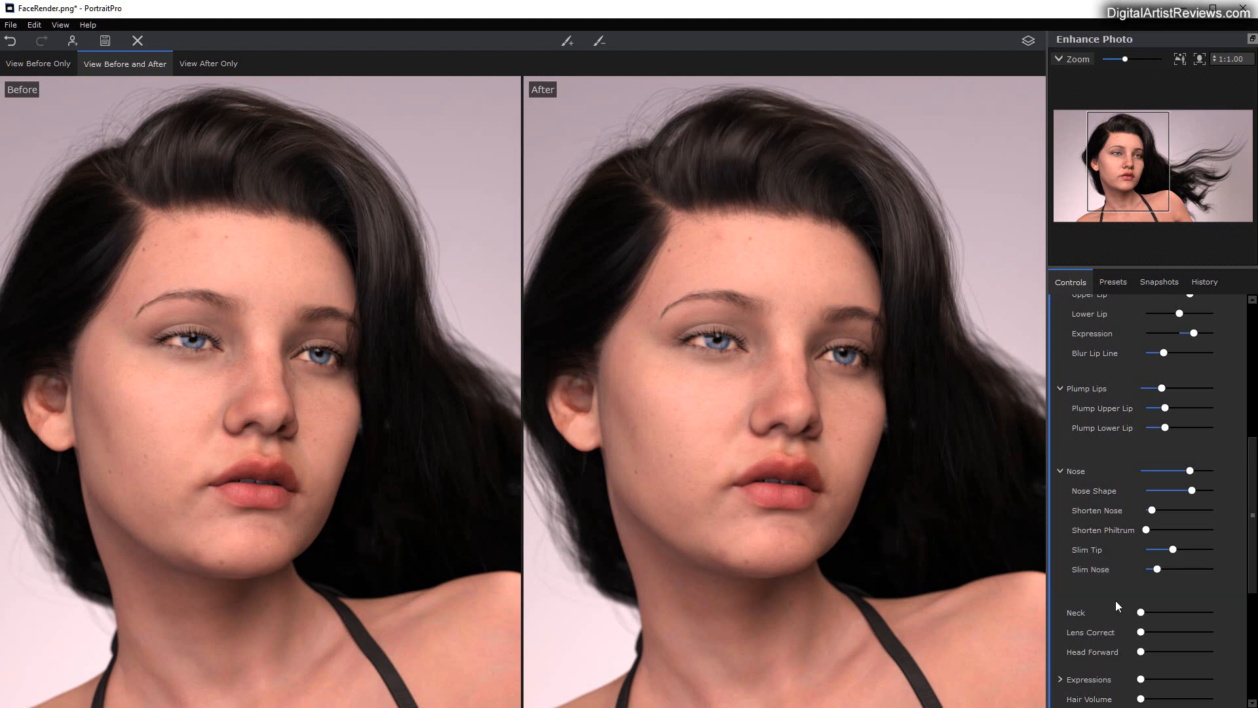
Step: Raise Head Forward and Hair Volume slightly in the Face Sculpt settings
{"action": "scroll", "coordinate": [1116, 601], "scroll_direction": "down", "scroll_amount": 2}
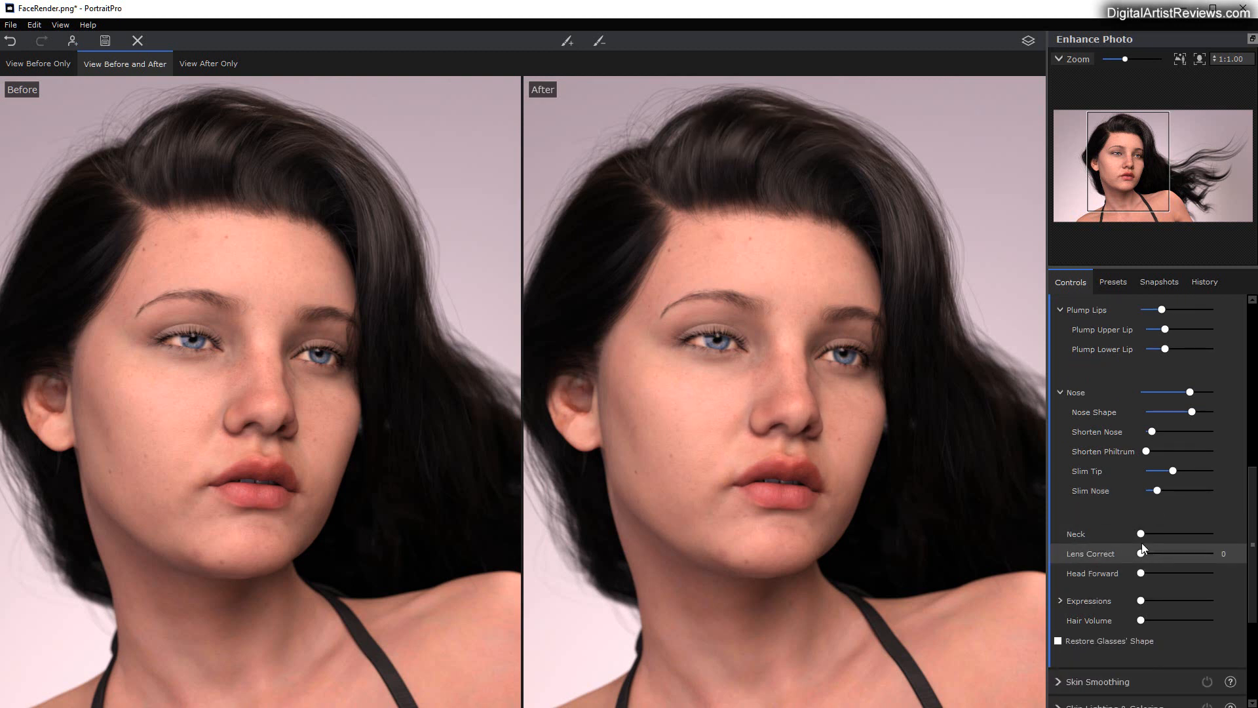
{"action": "left_click_drag", "start_coordinate": [1143, 570], "coordinate": [1130, 548]}
{"action": "scroll", "coordinate": [1091, 517], "scroll_direction": "down", "scroll_amount": 3}
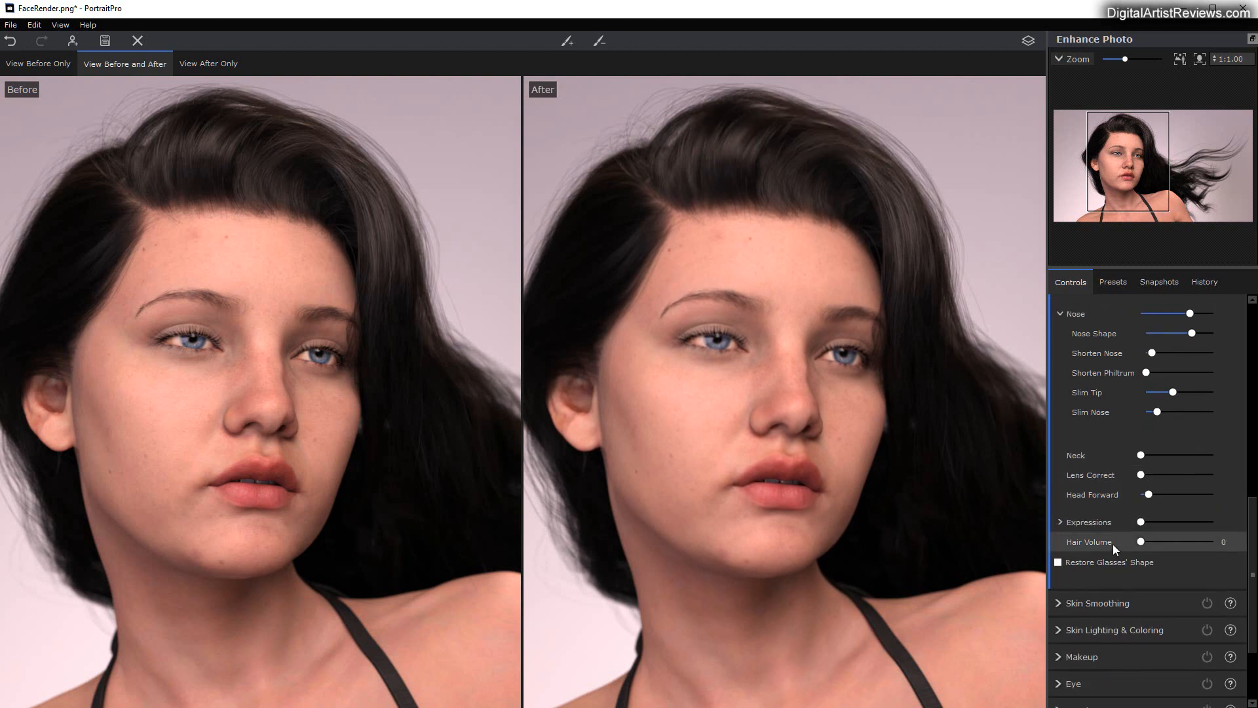
{"action": "left_click_drag", "start_coordinate": [1142, 542], "coordinate": [1149, 539]}
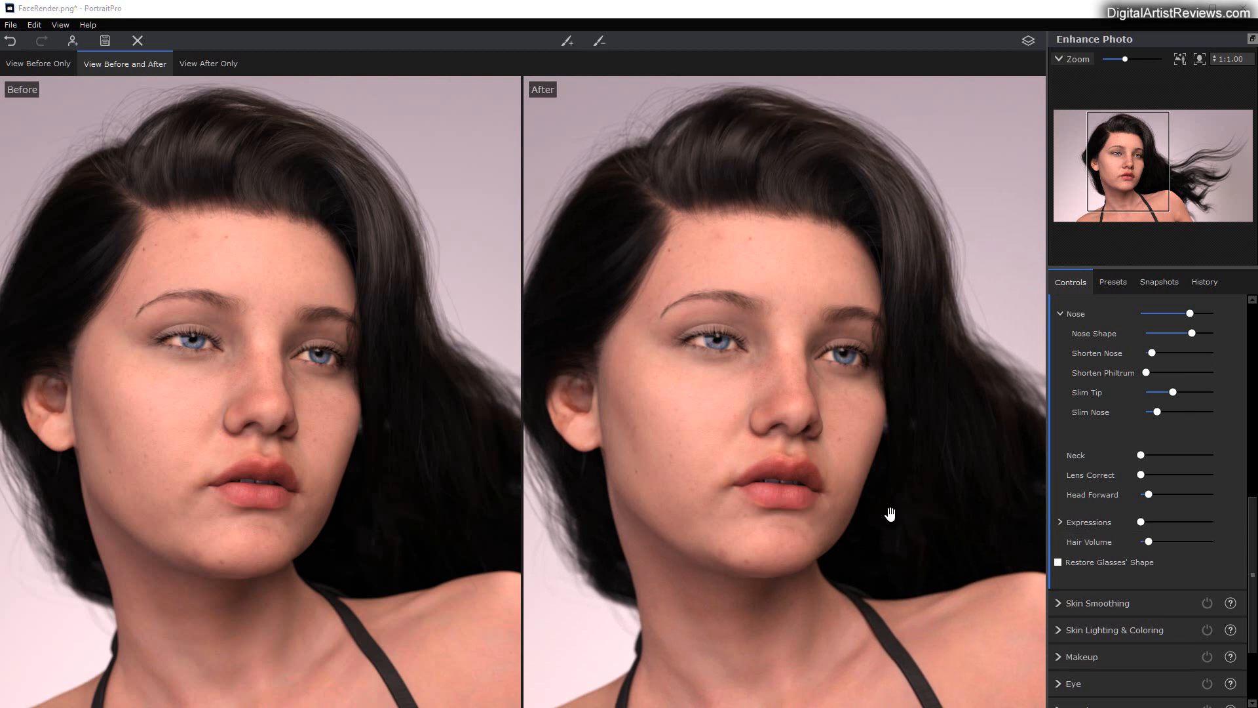
Step: Try Skin Smoothing with its Master Fade at 100 and at 0, and settle on a very low Master Fade
{"action": "scroll", "coordinate": [1127, 522], "scroll_direction": "down", "scroll_amount": 2}
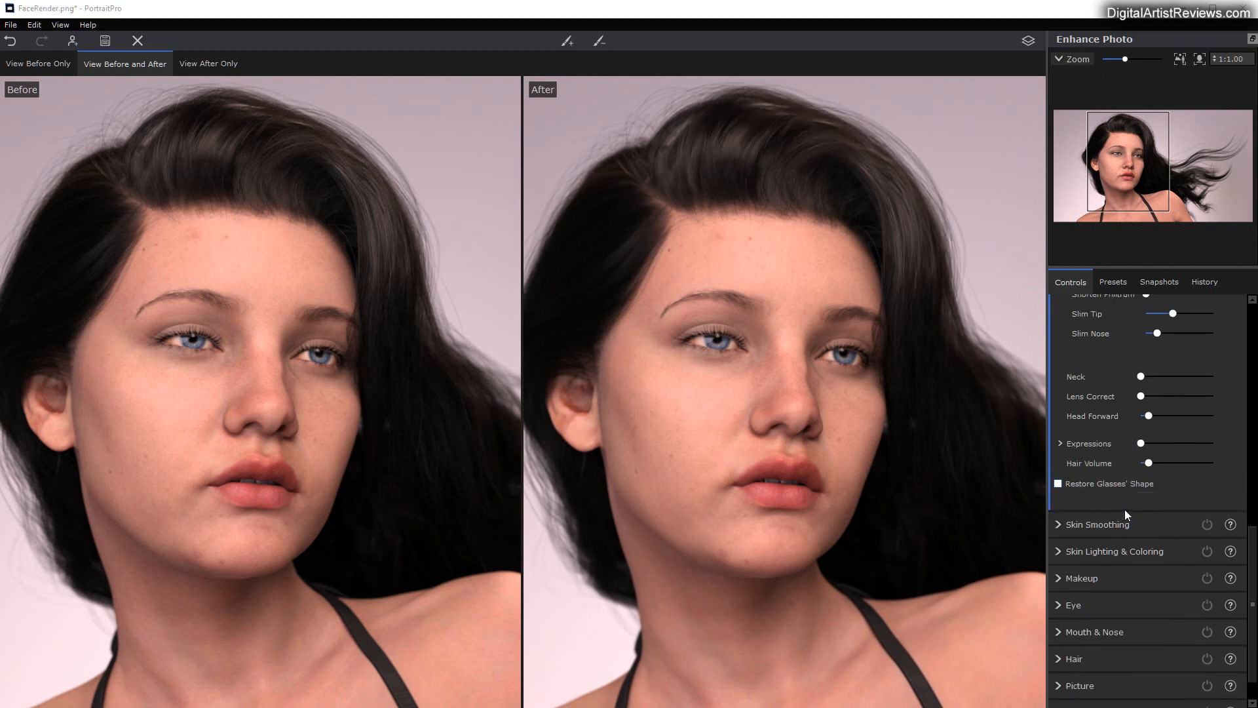
{"action": "left_click", "coordinate": [1057, 525]}
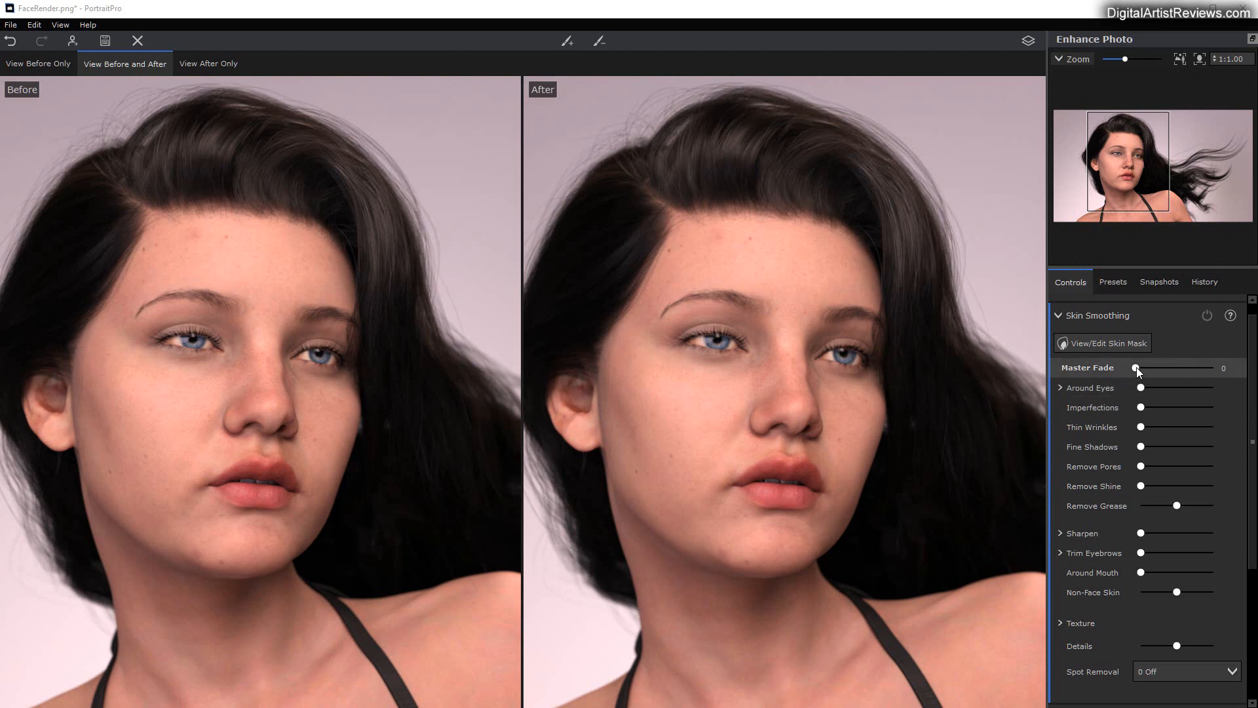
{"action": "left_click_drag", "start_coordinate": [1137, 368], "coordinate": [1231, 379]}
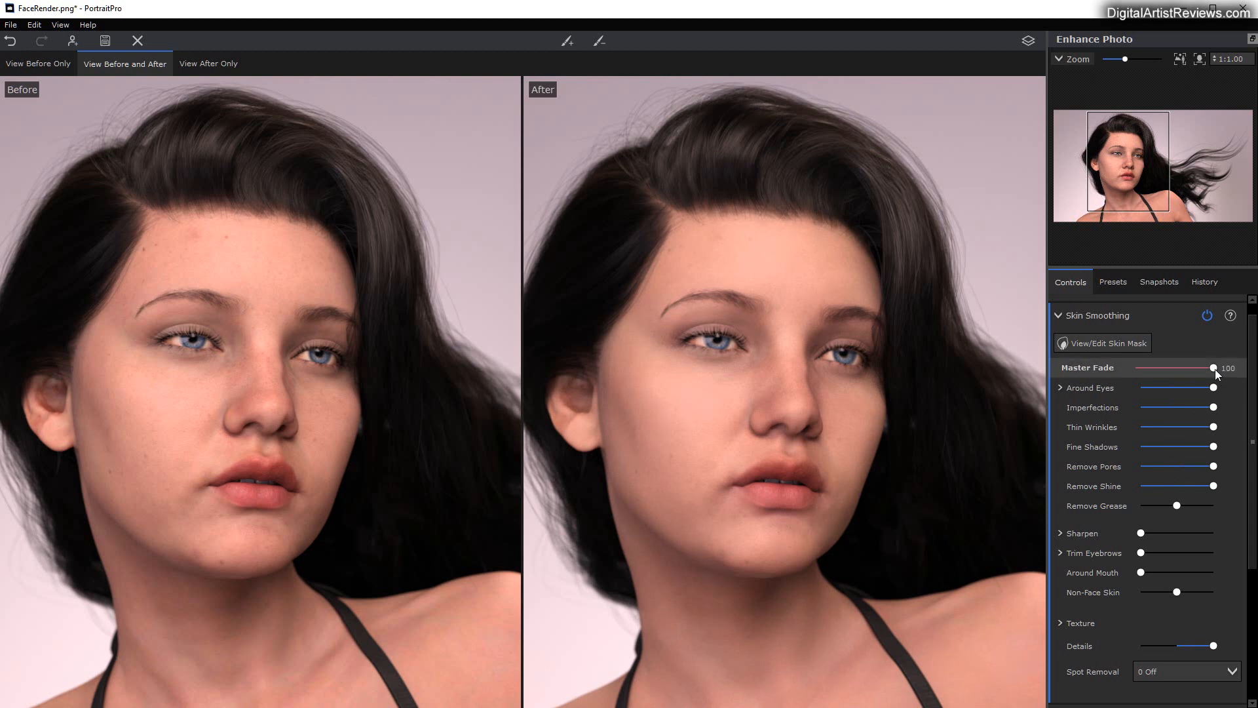
{"action": "left_click_drag", "start_coordinate": [1213, 367], "coordinate": [1127, 365]}
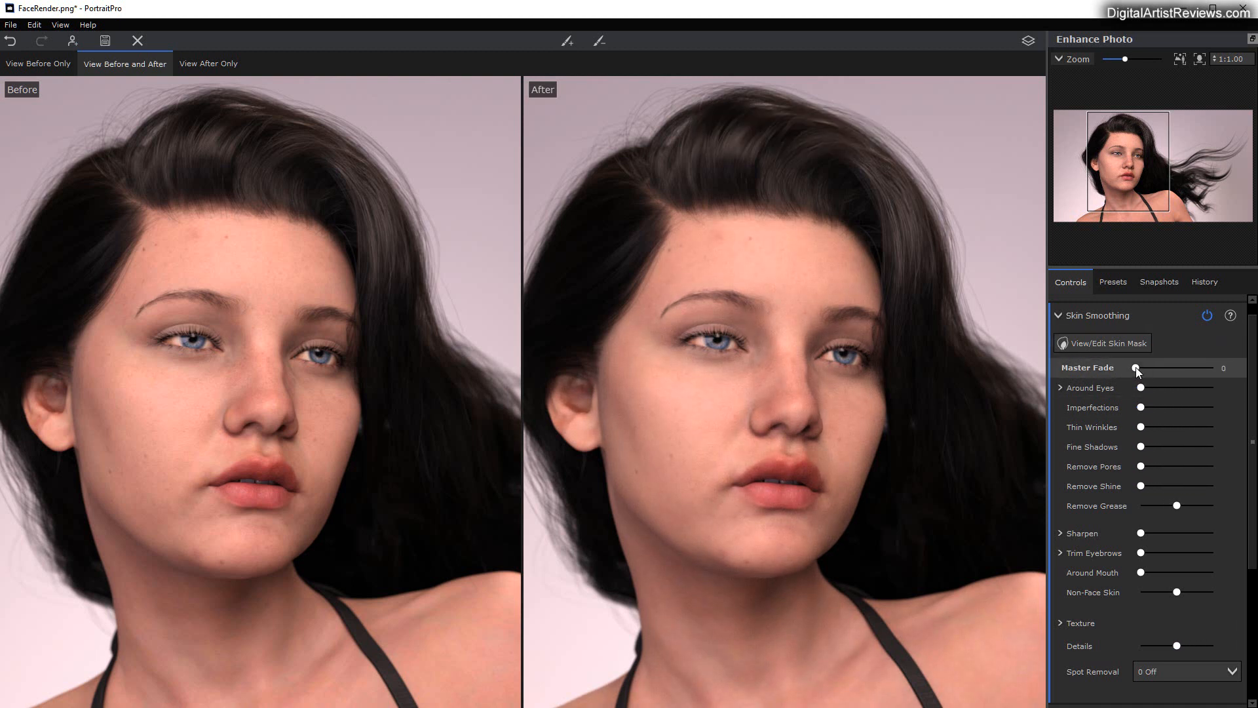
{"action": "left_click_drag", "start_coordinate": [1137, 368], "coordinate": [1143, 368]}
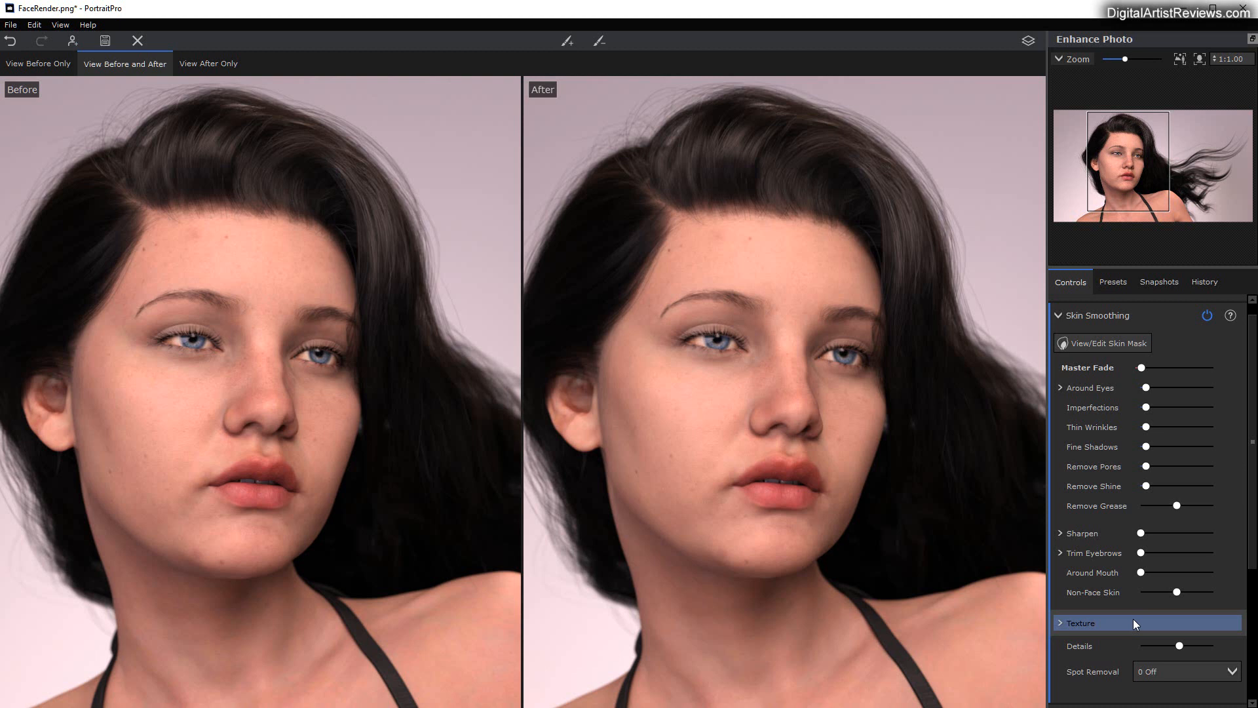
Step: Expand the Sharpen options and review the remaining Skin Smoothing controls down to Spot Removal
{"action": "scroll", "coordinate": [1112, 511], "scroll_direction": "down", "scroll_amount": 1}
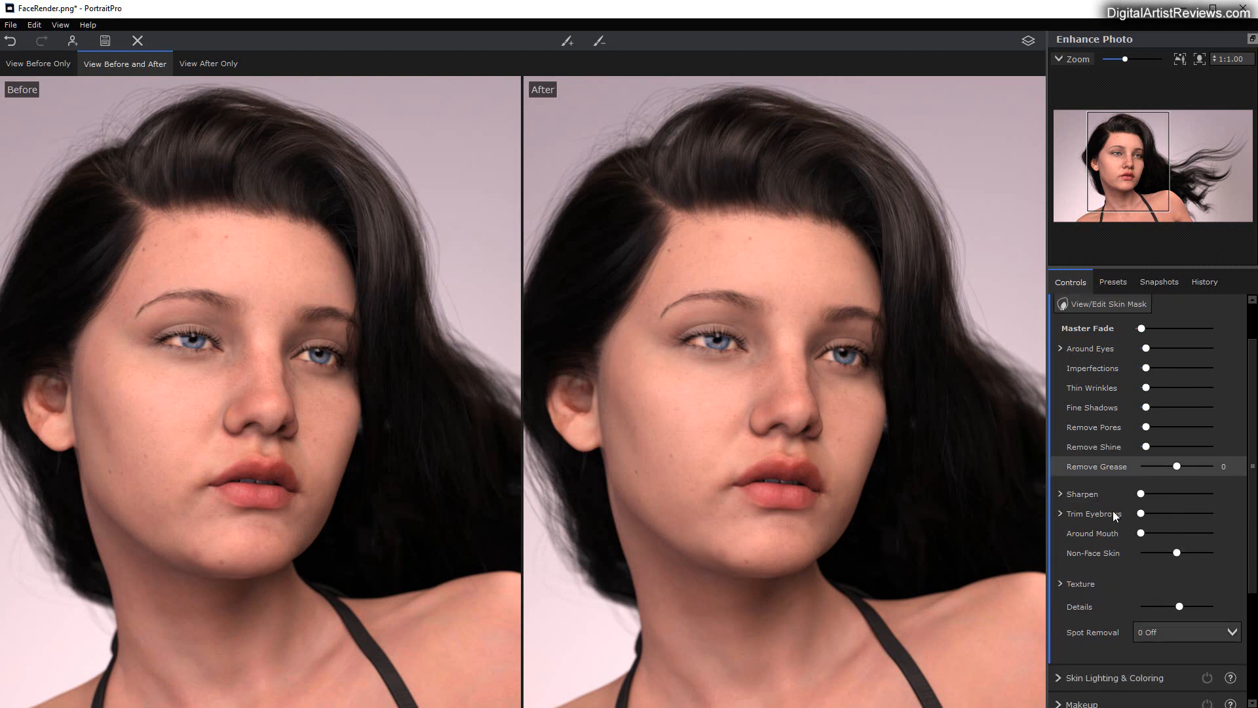
{"action": "left_click", "coordinate": [1059, 495]}
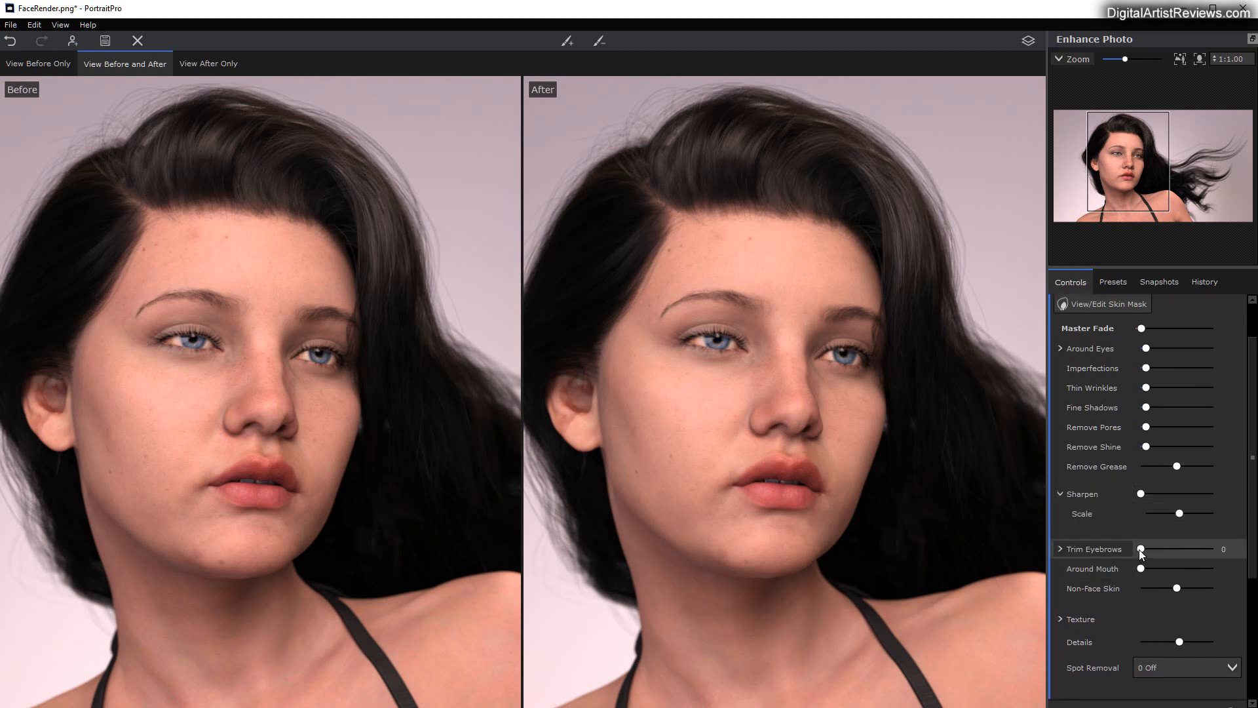
{"action": "scroll", "coordinate": [1087, 580], "scroll_direction": "down", "scroll_amount": 3}
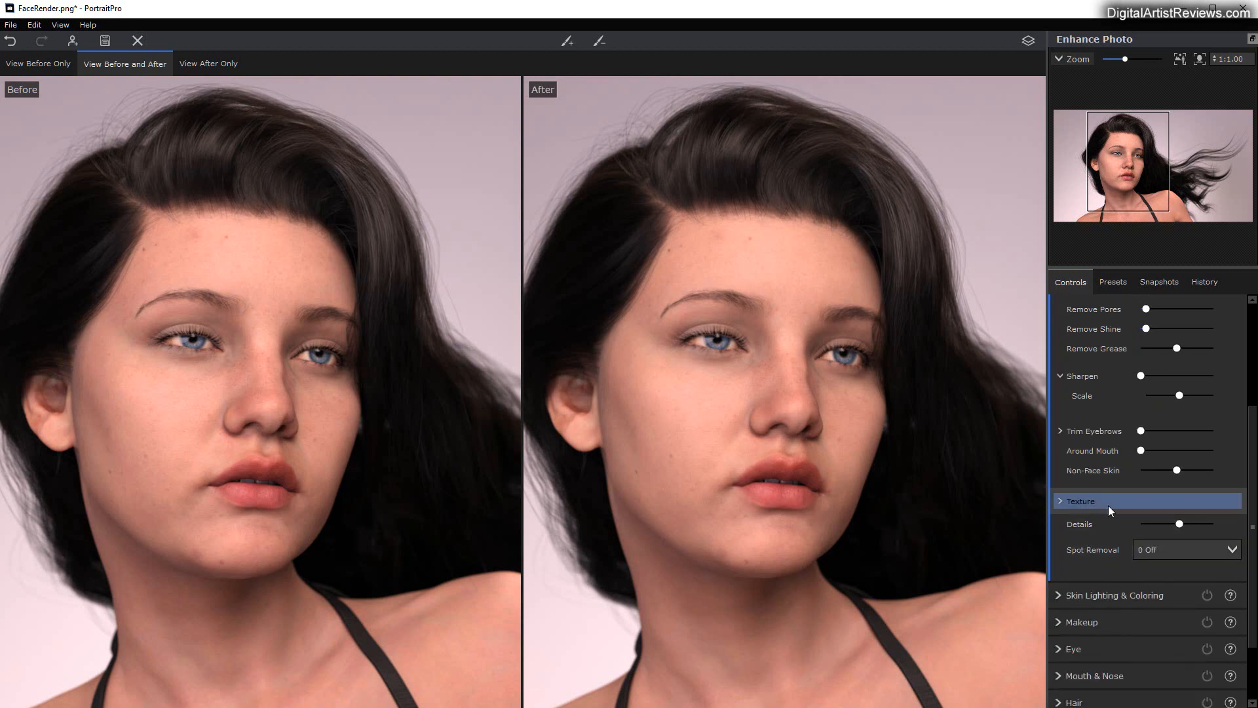
{"action": "scroll", "coordinate": [1065, 512], "scroll_direction": "down", "scroll_amount": 1}
{"action": "scroll", "coordinate": [1125, 519], "scroll_direction": "down", "scroll_amount": 1}
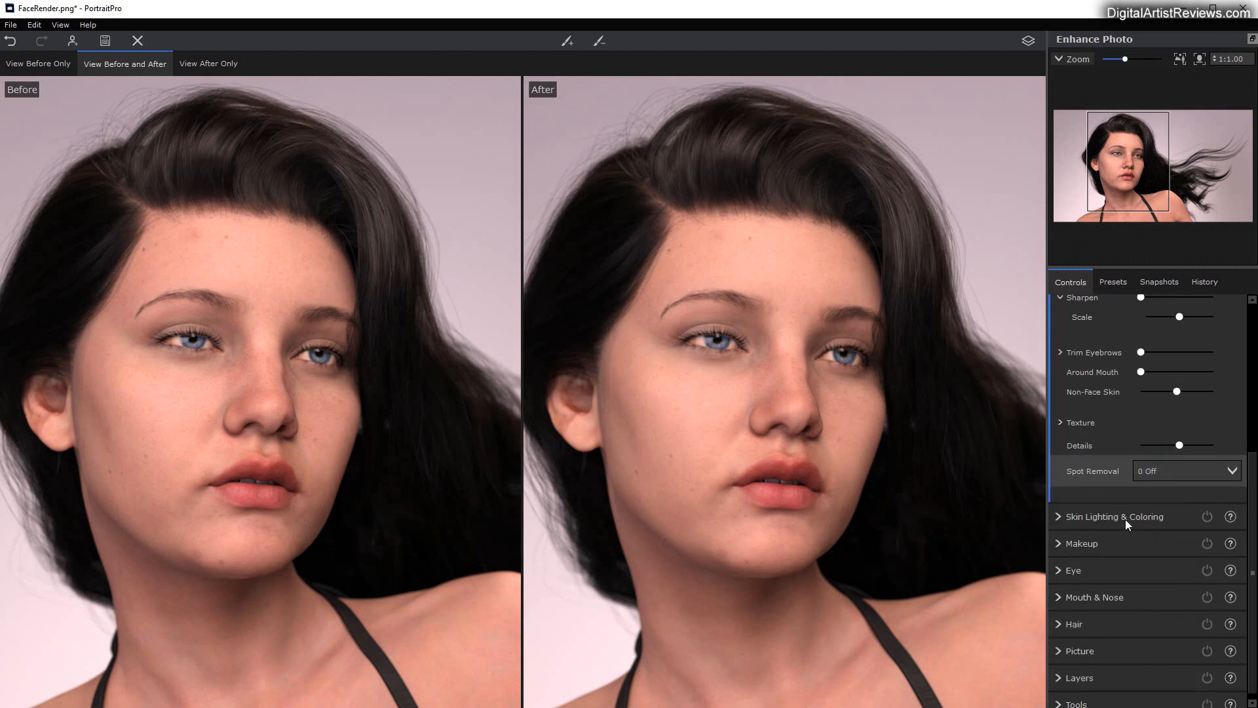
Step: Open Skin Lighting & Coloring and set Modeling to 28, keeping Contrast and Fix Lighting at 0
{"action": "left_click", "coordinate": [1062, 508]}
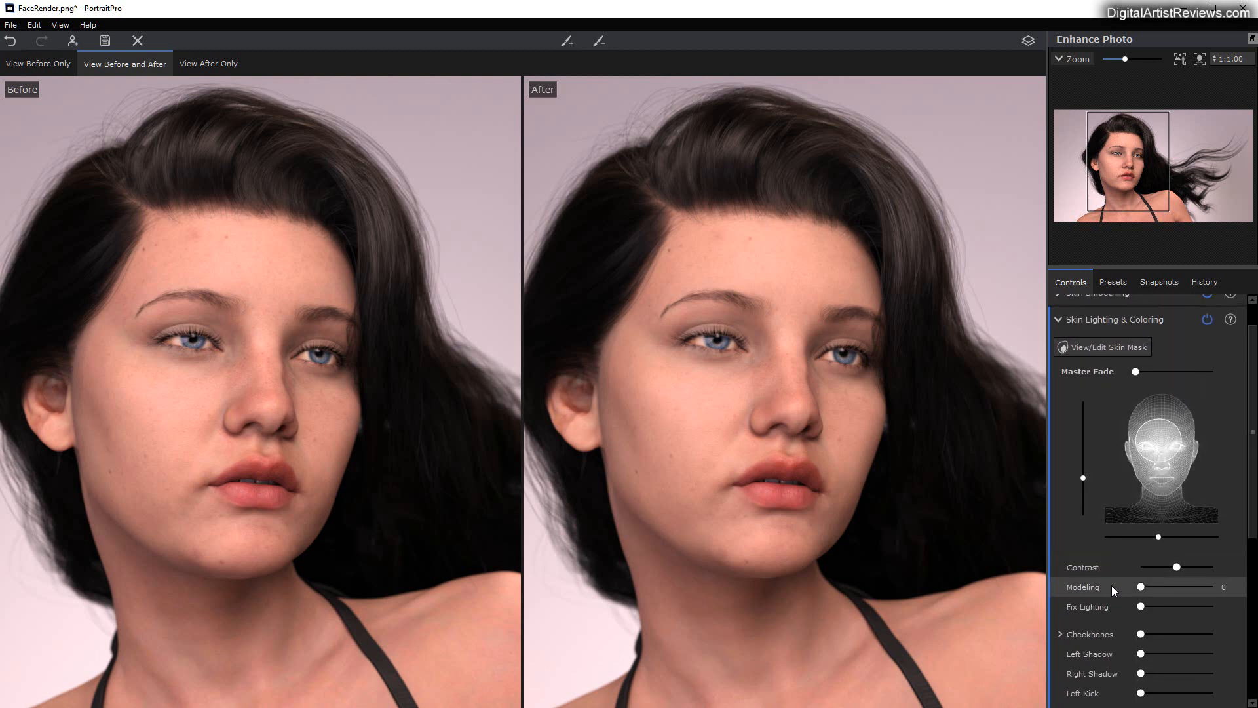
{"action": "scroll", "coordinate": [1111, 584], "scroll_direction": "down", "scroll_amount": 1}
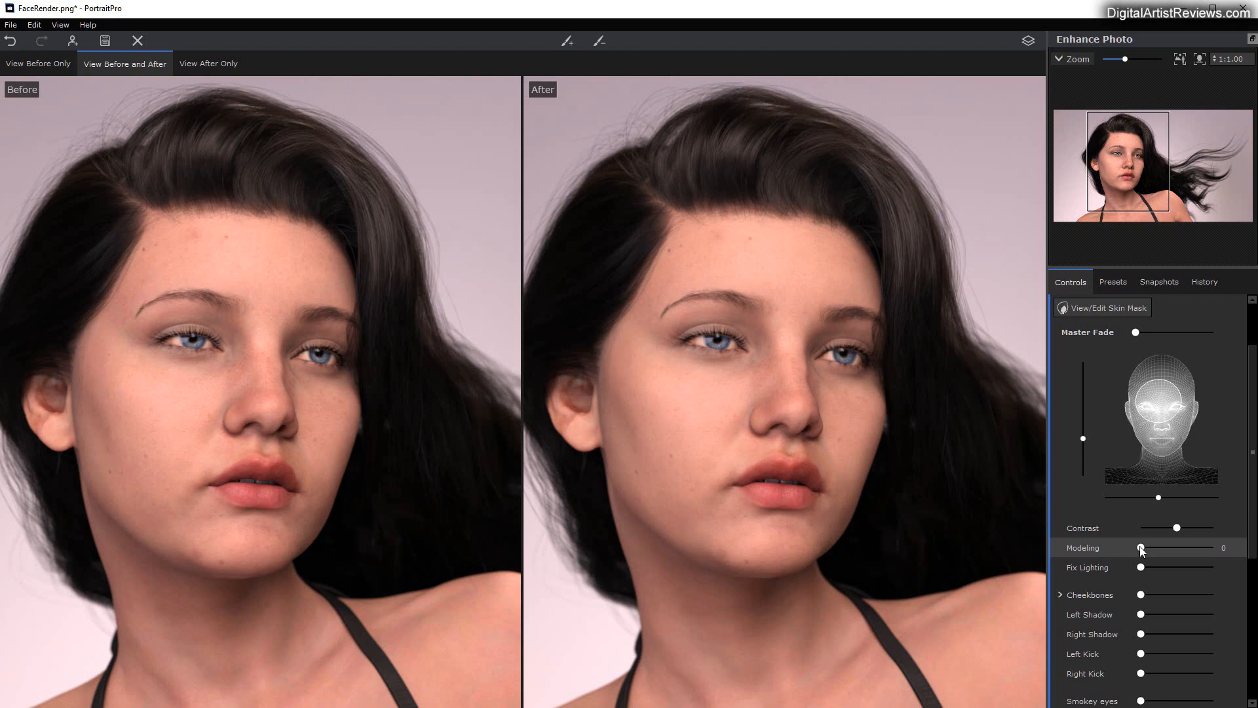
{"action": "left_click_drag", "start_coordinate": [1140, 547], "coordinate": [1164, 530]}
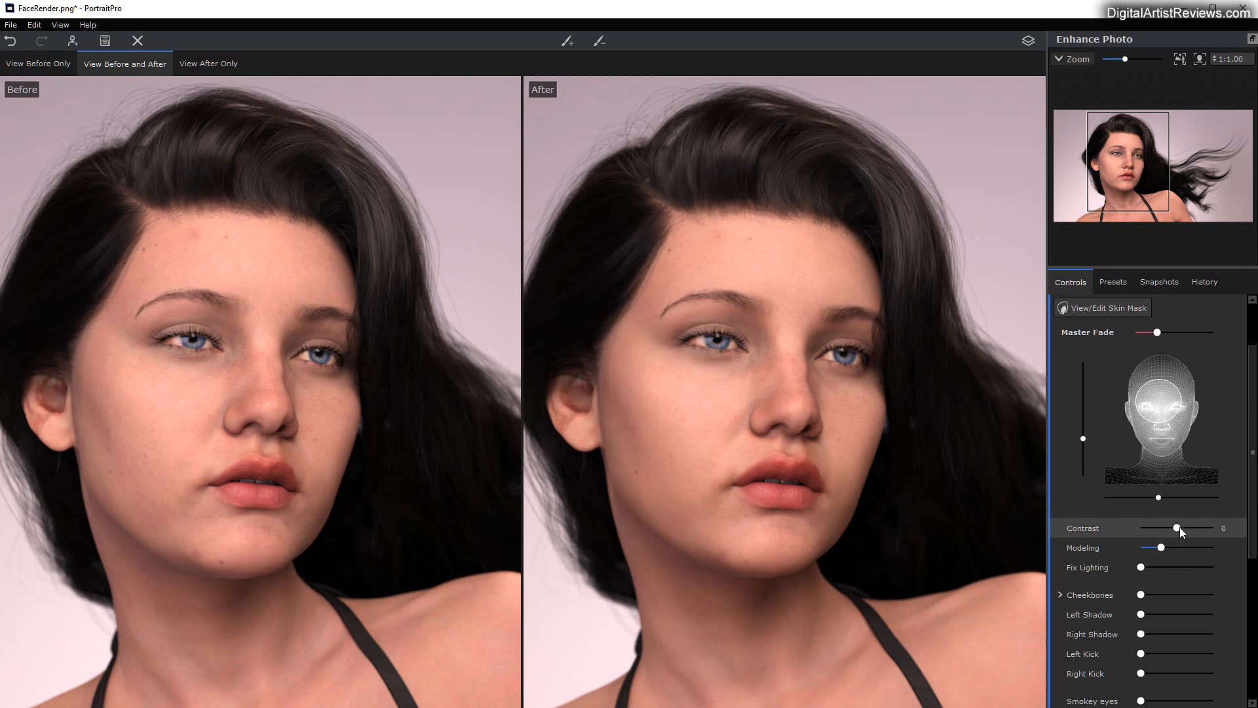
{"action": "mouse_move", "coordinate": [1180, 526]}
{"action": "left_mouse_down"}
{"action": "mouse_move", "coordinate": [1206, 526]}
{"action": "mouse_move", "coordinate": [1151, 525]}
{"action": "mouse_move", "coordinate": [1176, 526]}
{"action": "left_mouse_up"}
{"action": "mouse_move", "coordinate": [1140, 568]}
{"action": "left_mouse_down"}
{"action": "mouse_move", "coordinate": [1227, 570]}
{"action": "mouse_move", "coordinate": [1140, 571]}
{"action": "left_mouse_up"}
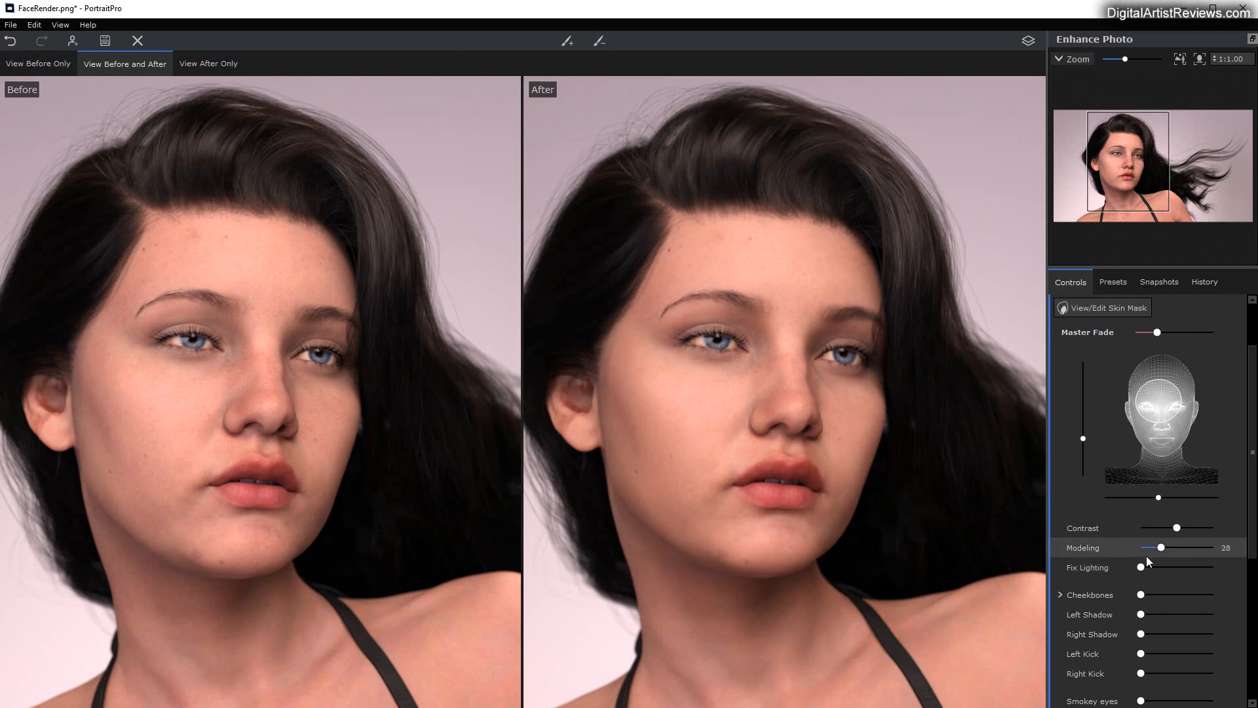
Step: Expand the Cheekbones options and raise Left Shadow slightly, keeping Left Kick and Right Kick at 0
{"action": "scroll", "coordinate": [1085, 555], "scroll_direction": "down", "scroll_amount": 1}
{"action": "left_click", "coordinate": [1085, 555]}
{"action": "scroll", "coordinate": [1085, 554], "scroll_direction": "down", "scroll_amount": 3}
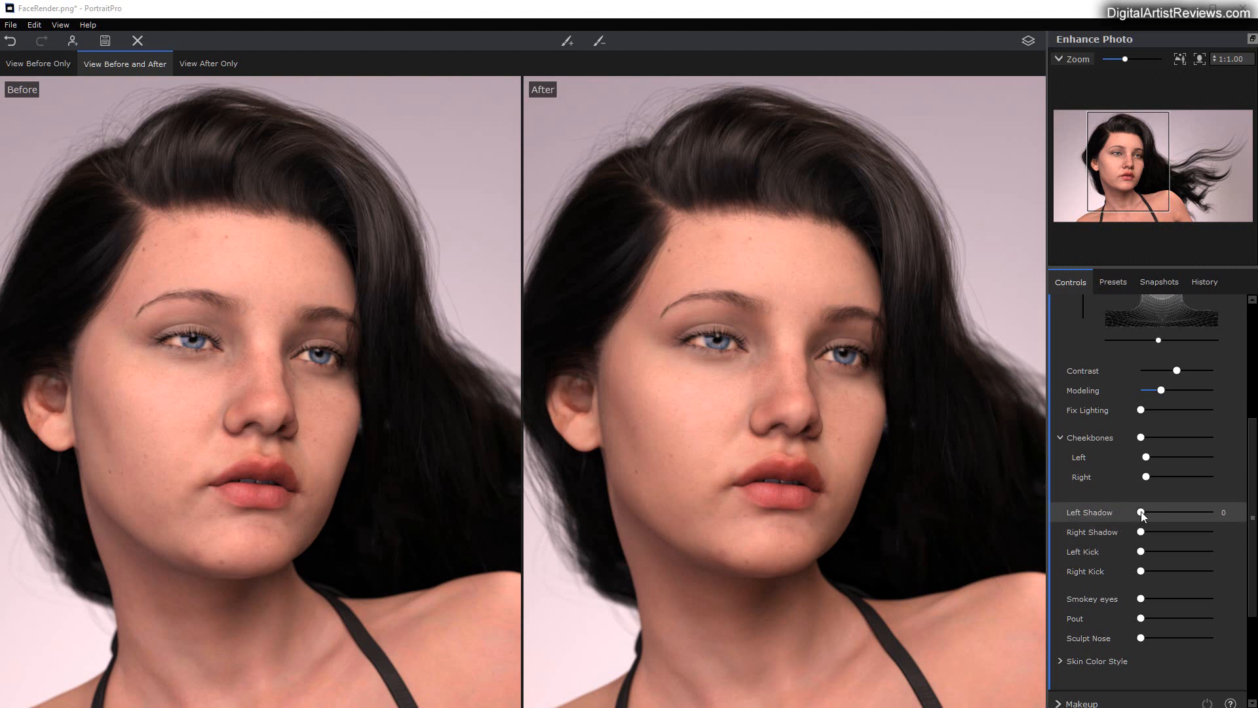
{"action": "mouse_move", "coordinate": [1142, 511]}
{"action": "left_mouse_down"}
{"action": "mouse_move", "coordinate": [1197, 509]}
{"action": "mouse_move", "coordinate": [1139, 516]}
{"action": "mouse_move", "coordinate": [1151, 512]}
{"action": "left_mouse_up"}
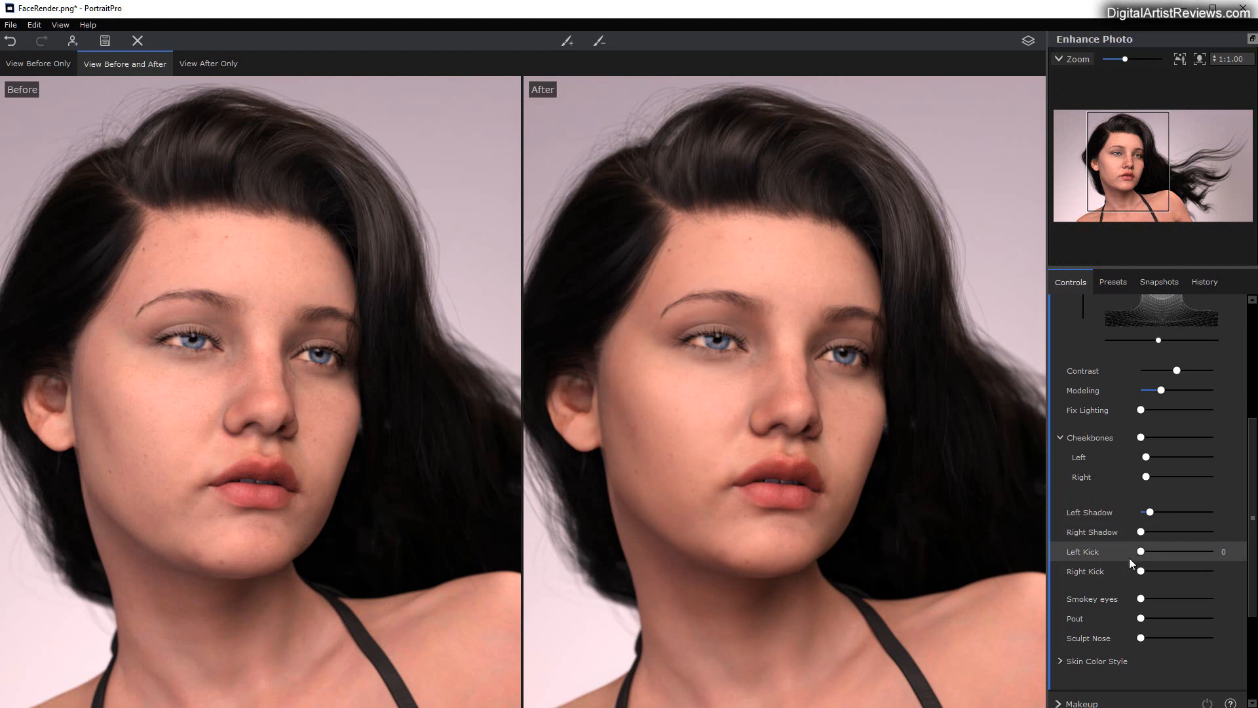
{"action": "left_click_drag", "start_coordinate": [1141, 552], "coordinate": [1103, 571]}
Step: Raise Smokey eyes and Sculpt Nose strongly and set Pout to 48 in Skin Lighting & Coloring
{"action": "scroll", "coordinate": [1113, 541], "scroll_direction": "down", "scroll_amount": 2}
{"action": "mouse_move", "coordinate": [1141, 521]}
{"action": "left_mouse_down"}
{"action": "mouse_move", "coordinate": [1219, 518]}
{"action": "mouse_move", "coordinate": [1122, 517]}
{"action": "mouse_move", "coordinate": [1234, 519]}
{"action": "mouse_move", "coordinate": [1109, 515]}
{"action": "mouse_move", "coordinate": [1209, 516]}
{"action": "left_mouse_up"}
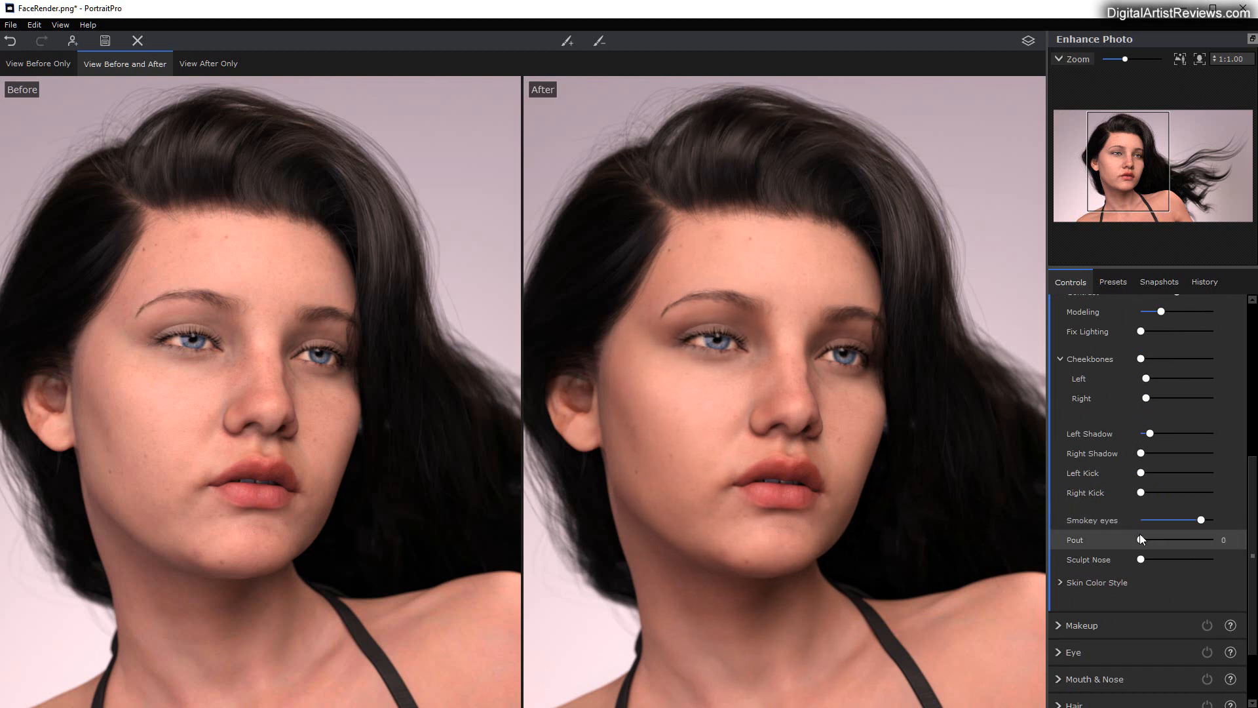
{"action": "mouse_move", "coordinate": [1141, 538]}
{"action": "left_mouse_down"}
{"action": "mouse_move", "coordinate": [1182, 539]}
{"action": "mouse_move", "coordinate": [1125, 541]}
{"action": "mouse_move", "coordinate": [1199, 543]}
{"action": "mouse_move", "coordinate": [1150, 544]}
{"action": "mouse_move", "coordinate": [1196, 544]}
{"action": "mouse_move", "coordinate": [1158, 543]}
{"action": "mouse_move", "coordinate": [1177, 544]}
{"action": "left_mouse_up"}
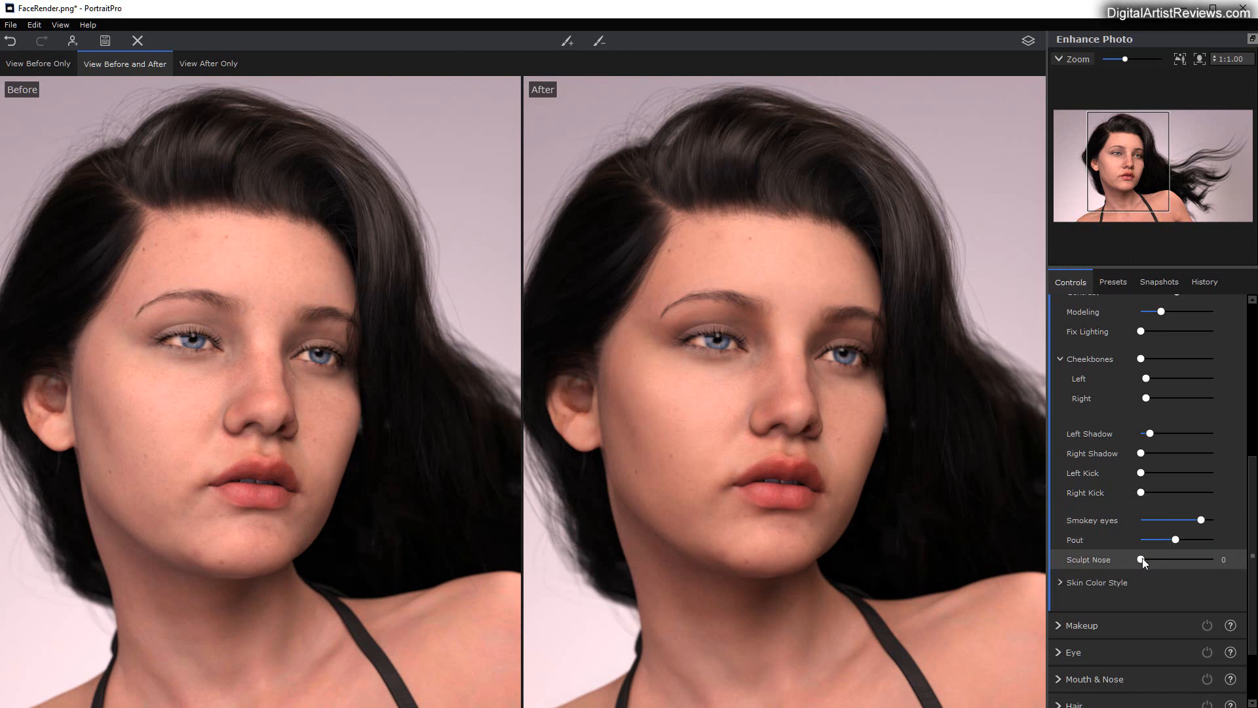
{"action": "mouse_move", "coordinate": [1142, 557]}
{"action": "left_mouse_down"}
{"action": "mouse_move", "coordinate": [1219, 559]}
{"action": "mouse_move", "coordinate": [1084, 568]}
{"action": "mouse_move", "coordinate": [1197, 567]}
{"action": "left_mouse_up"}
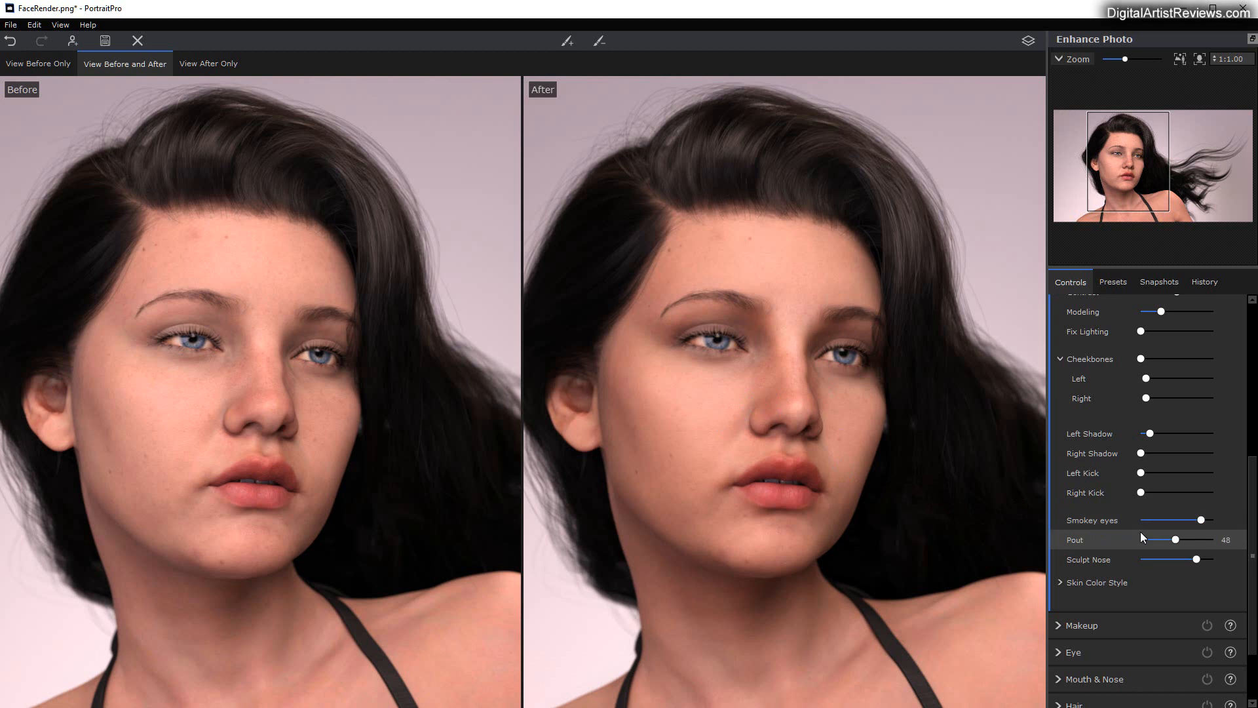
Step: Expand Skin Color Style, lower Temperature to cool the skin, keep Tan at 0 and expand its options
{"action": "scroll", "coordinate": [1123, 517], "scroll_direction": "down", "scroll_amount": 2}
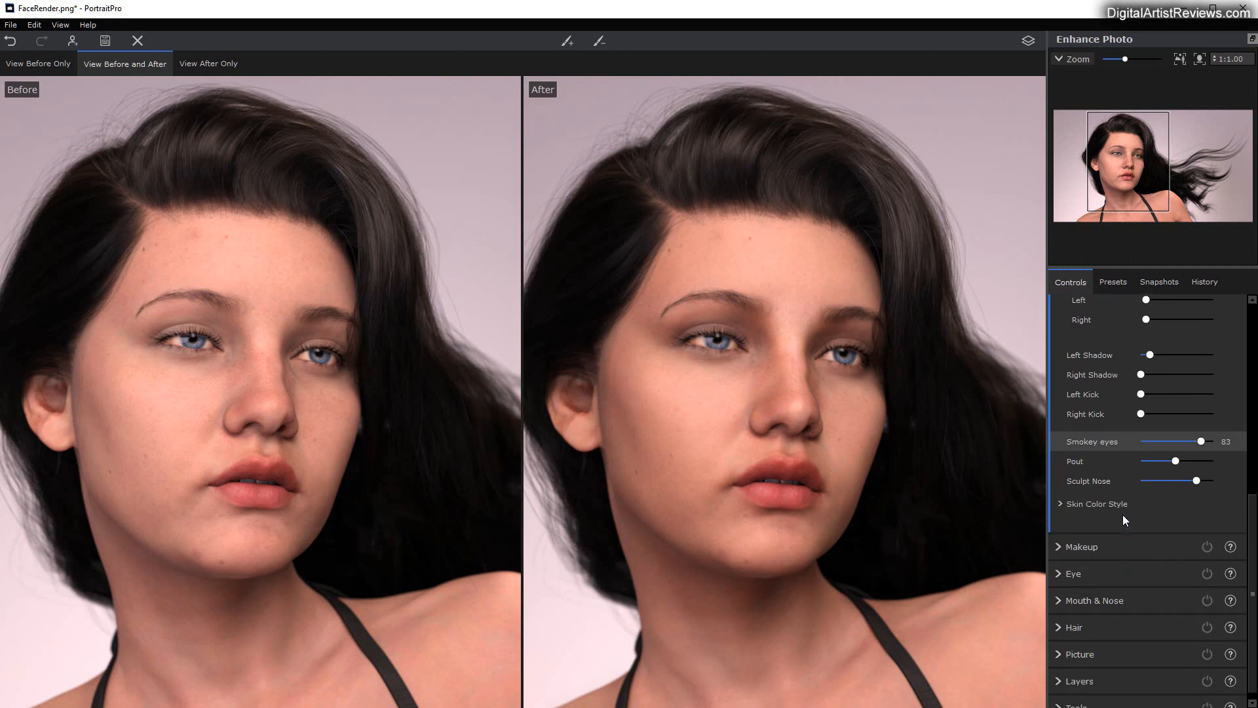
{"action": "left_click", "coordinate": [1060, 503]}
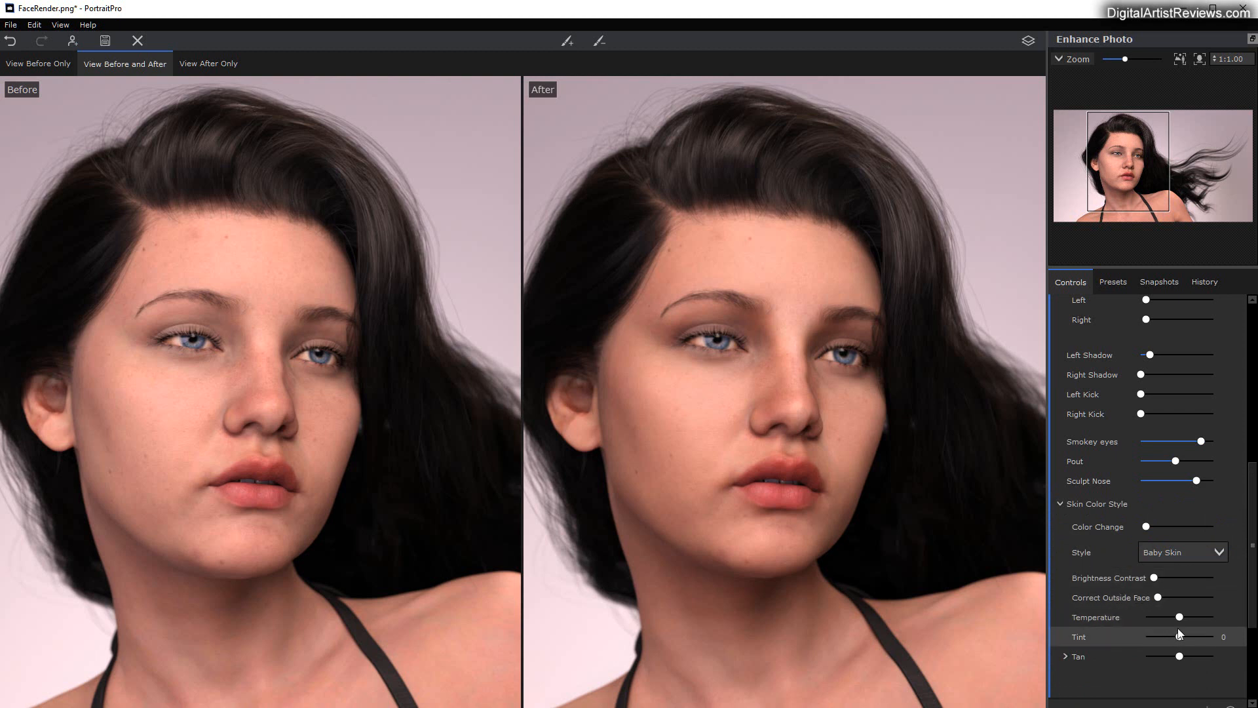
{"action": "left_click_drag", "start_coordinate": [1180, 617], "coordinate": [1163, 616]}
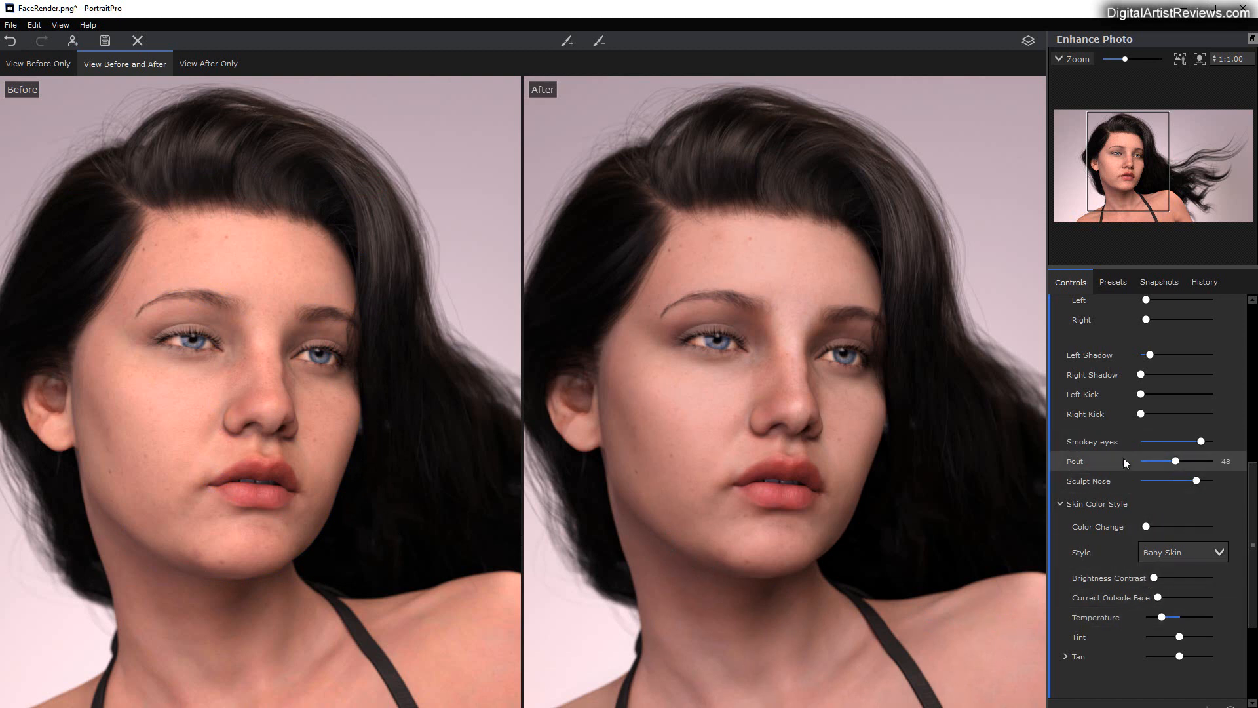
{"action": "scroll", "coordinate": [1101, 622], "scroll_direction": "down", "scroll_amount": 2}
{"action": "mouse_move", "coordinate": [1181, 612]}
{"action": "left_mouse_down"}
{"action": "mouse_move", "coordinate": [1207, 611]}
{"action": "mouse_move", "coordinate": [1134, 619]}
{"action": "mouse_move", "coordinate": [1175, 619]}
{"action": "left_mouse_up"}
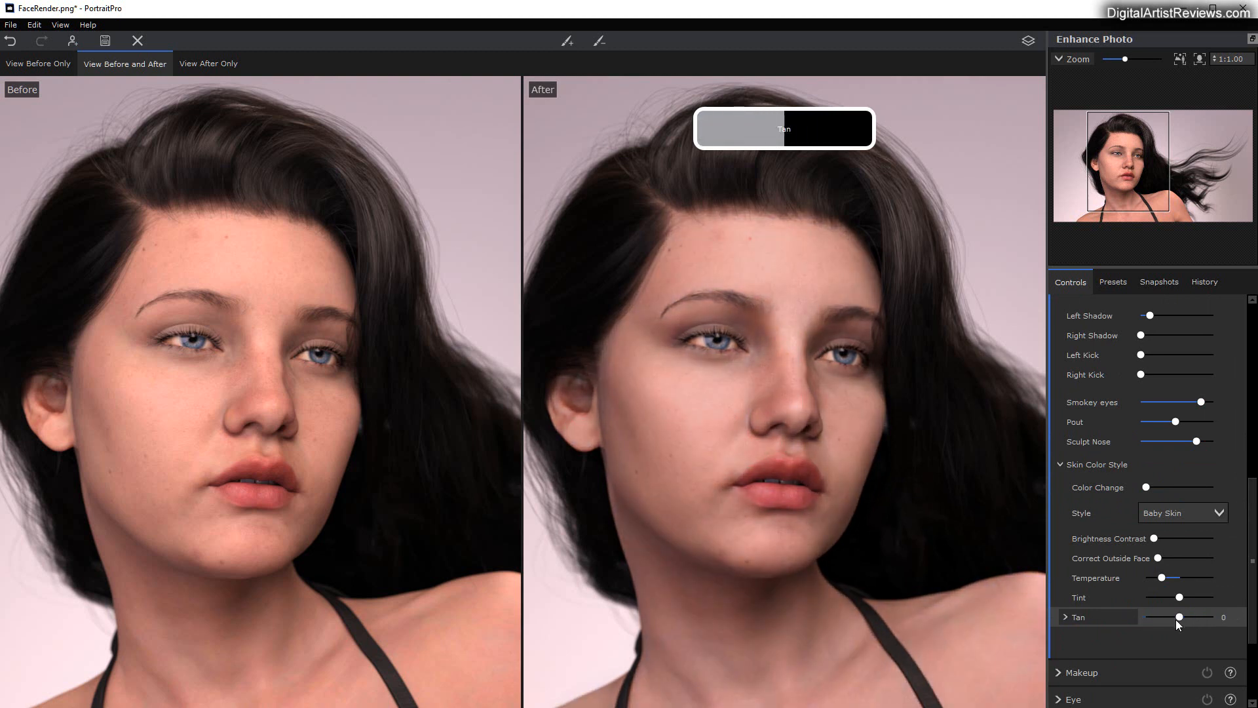
{"action": "left_click", "coordinate": [1065, 616]}
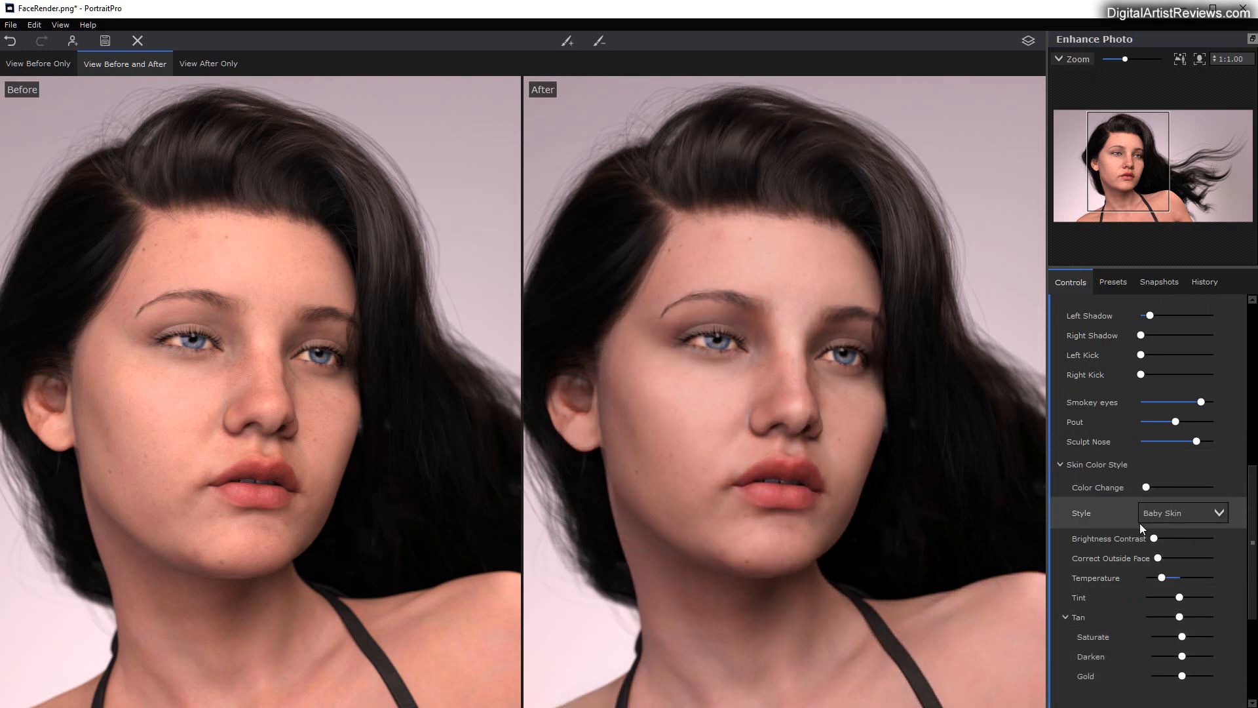
Step: Open the Makeup settings and raise the makeup Master Fade to about half
{"action": "scroll", "coordinate": [1138, 524], "scroll_direction": "down", "scroll_amount": 5}
{"action": "scroll", "coordinate": [1083, 564], "scroll_direction": "down", "scroll_amount": 1}
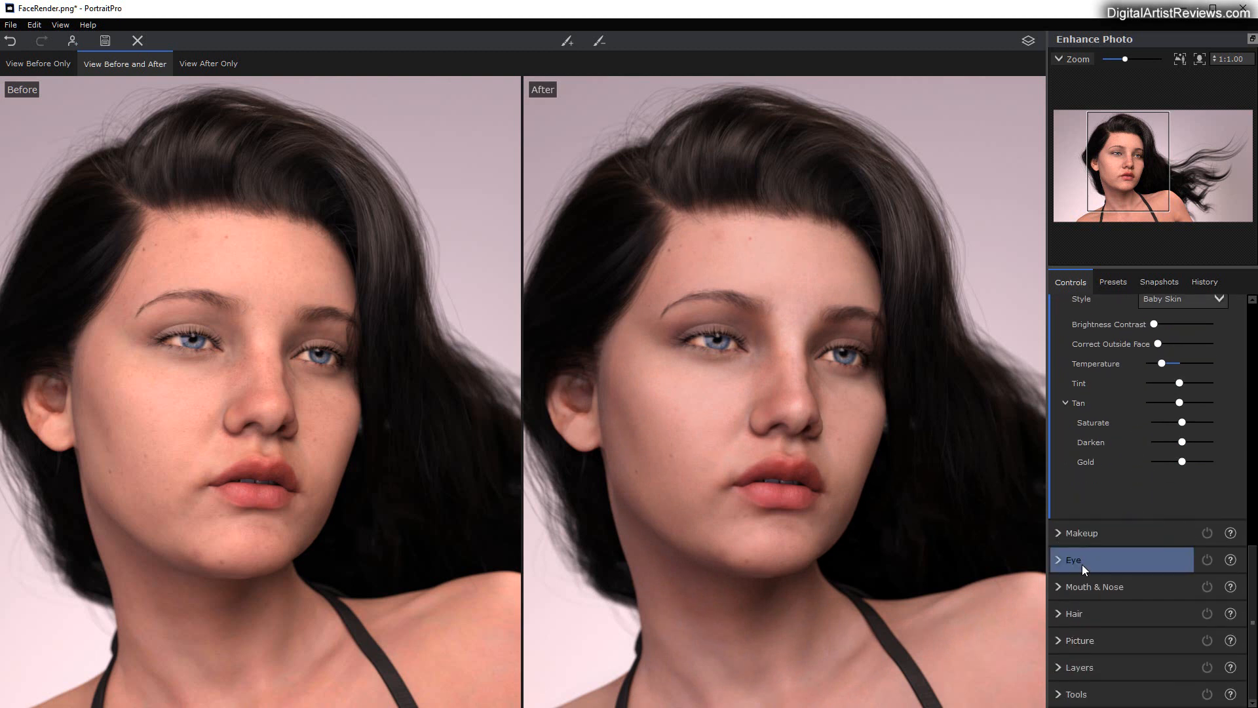
{"action": "left_click", "coordinate": [1057, 534]}
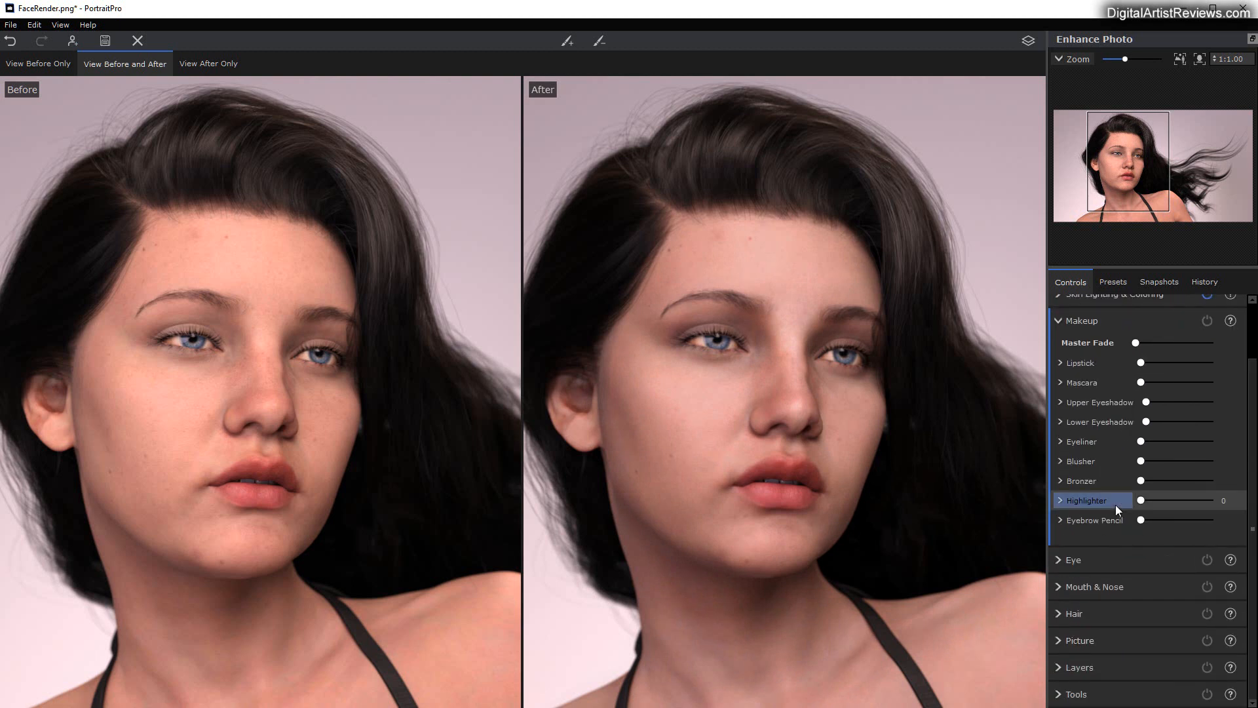
{"action": "scroll", "coordinate": [1111, 507], "scroll_direction": "up", "scroll_amount": 1}
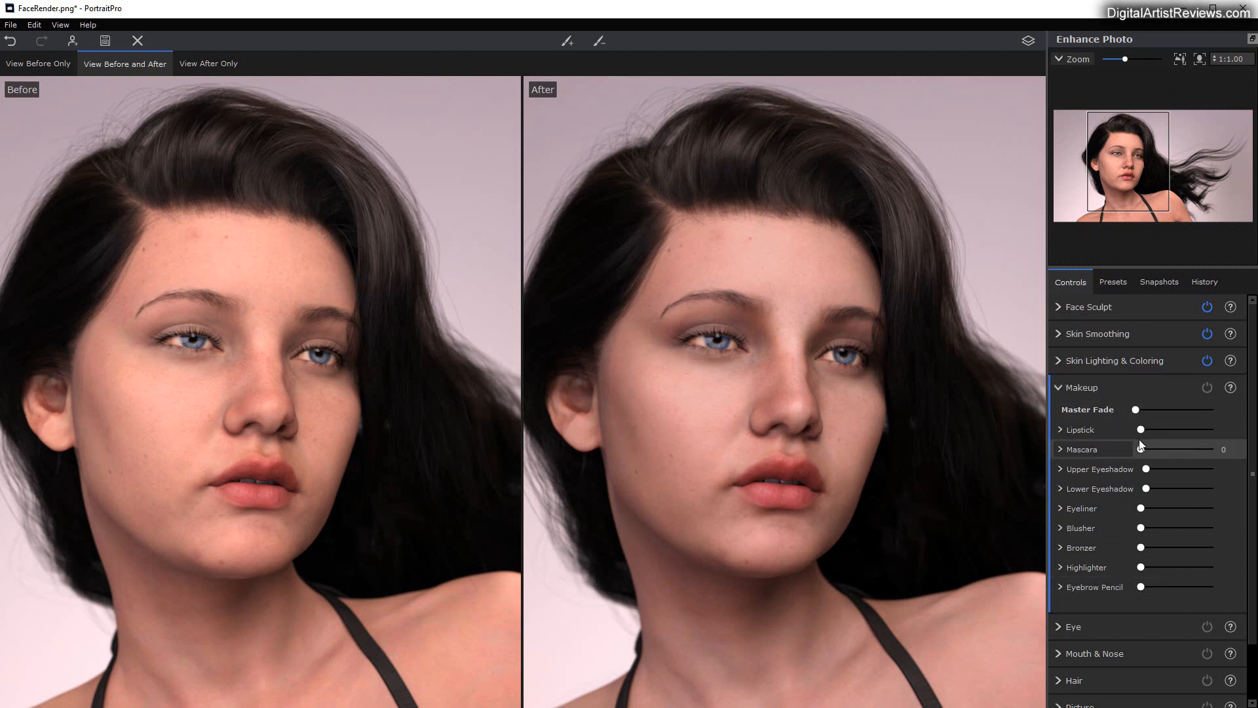
{"action": "left_click_drag", "start_coordinate": [1137, 413], "coordinate": [1173, 420]}
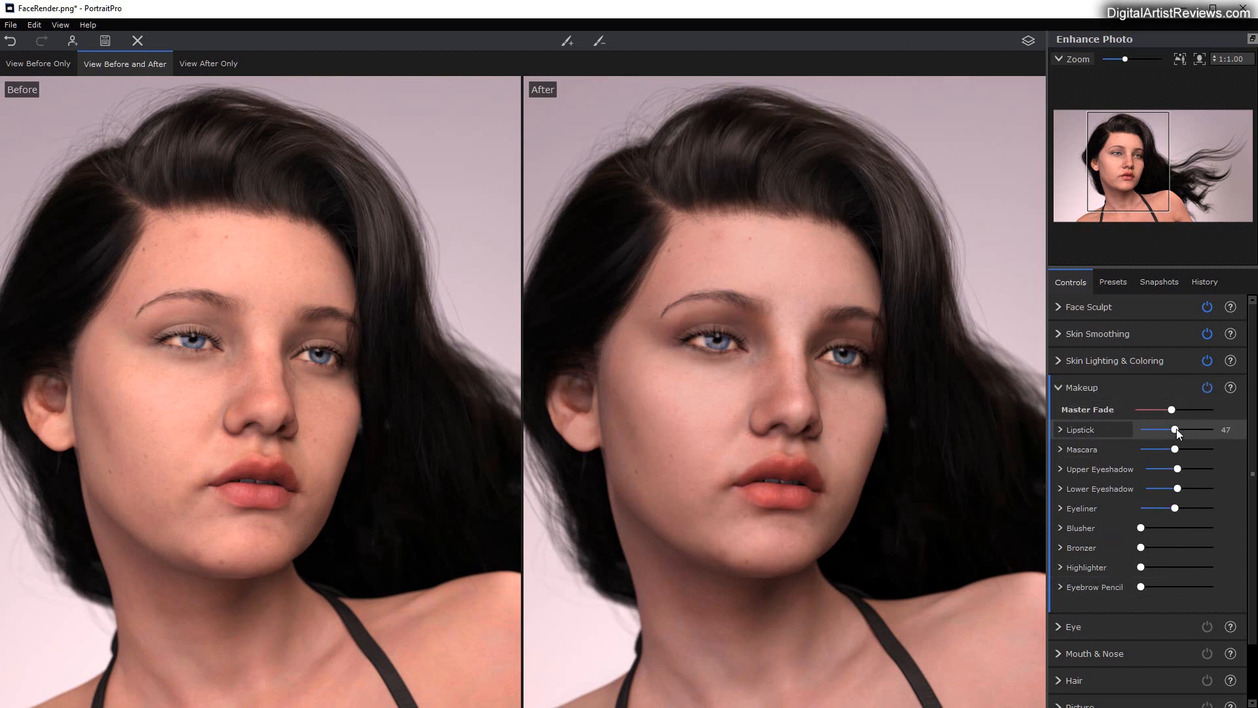
Step: Set Lipstick to 61, try Texture 2 before returning to Texture 1, and choose a magenta lipstick color
{"action": "mouse_move", "coordinate": [1175, 430]}
{"action": "left_mouse_down"}
{"action": "mouse_move", "coordinate": [1198, 427]}
{"action": "mouse_move", "coordinate": [1180, 430]}
{"action": "left_mouse_up"}
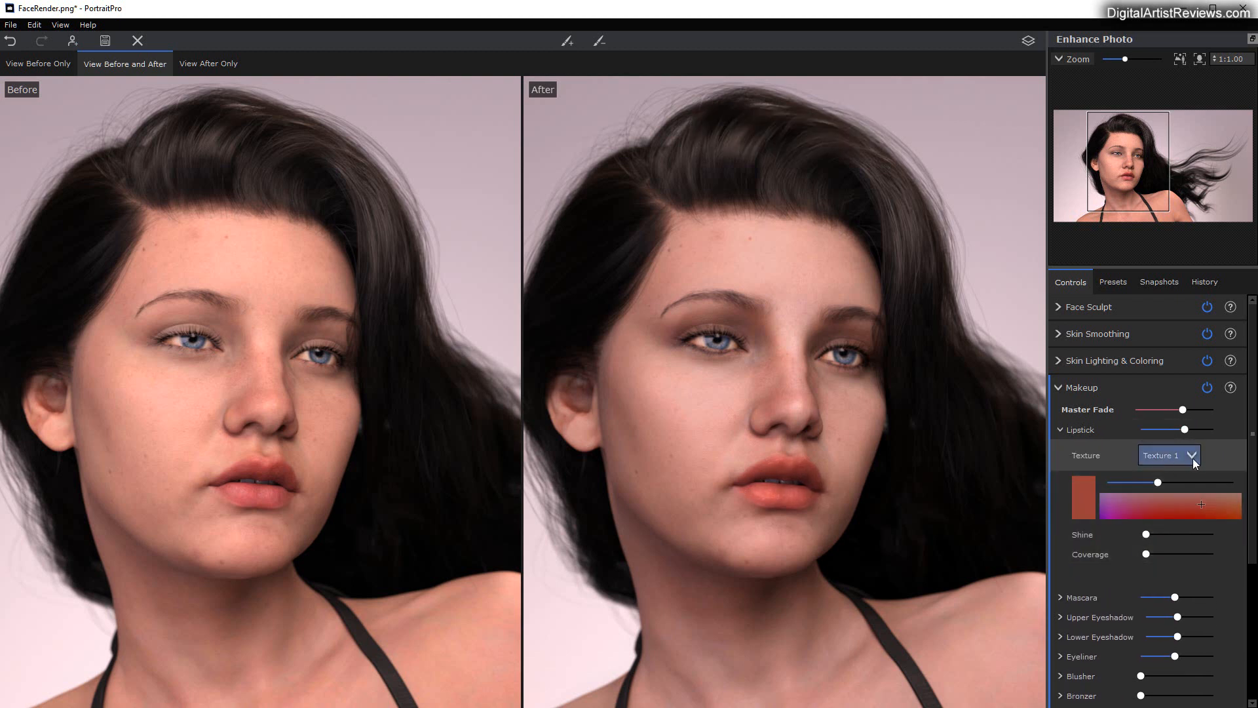
{"action": "left_click", "coordinate": [1191, 457]}
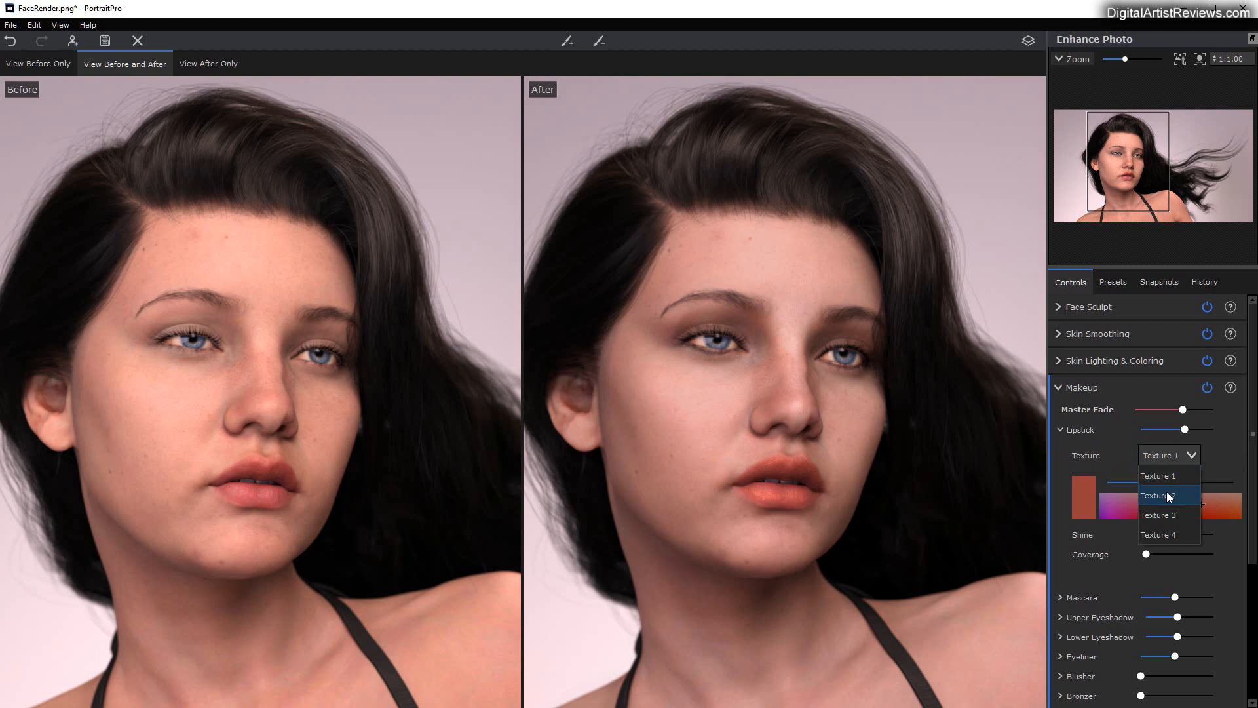
{"action": "left_click", "coordinate": [1166, 494]}
{"action": "left_click", "coordinate": [1174, 457]}
{"action": "left_click", "coordinate": [1173, 477]}
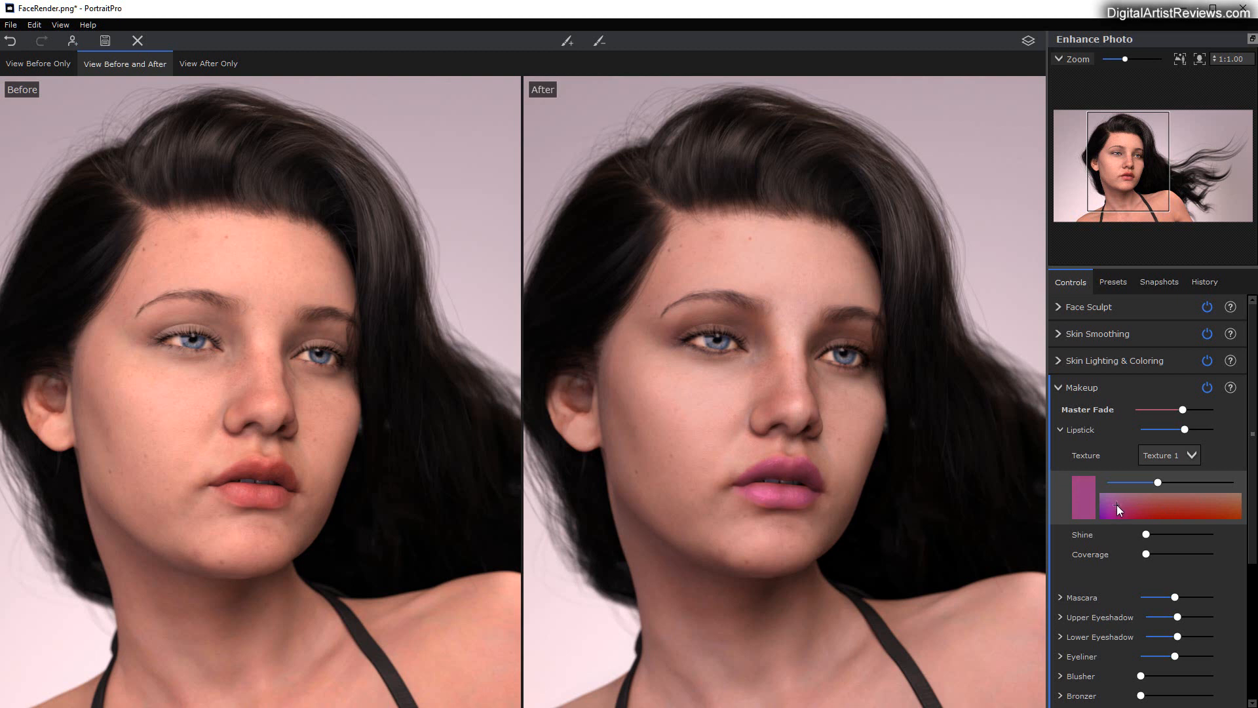
Step: Raise the lipstick's Shine to about half, add slight Coverage and color brightness, and reduce the Lipstick strength
{"action": "mouse_move", "coordinate": [1146, 534]}
{"action": "left_mouse_down"}
{"action": "mouse_move", "coordinate": [1217, 529]}
{"action": "mouse_move", "coordinate": [1159, 527]}
{"action": "mouse_move", "coordinate": [1181, 527]}
{"action": "mouse_move", "coordinate": [1201, 549]}
{"action": "mouse_move", "coordinate": [1130, 548]}
{"action": "mouse_move", "coordinate": [1211, 549]}
{"action": "mouse_move", "coordinate": [1153, 549]}
{"action": "left_mouse_up"}
{"action": "mouse_move", "coordinate": [1157, 482]}
{"action": "left_mouse_down"}
{"action": "mouse_move", "coordinate": [1102, 483]}
{"action": "mouse_move", "coordinate": [1202, 484]}
{"action": "mouse_move", "coordinate": [1137, 483]}
{"action": "mouse_move", "coordinate": [1163, 484]}
{"action": "left_mouse_up"}
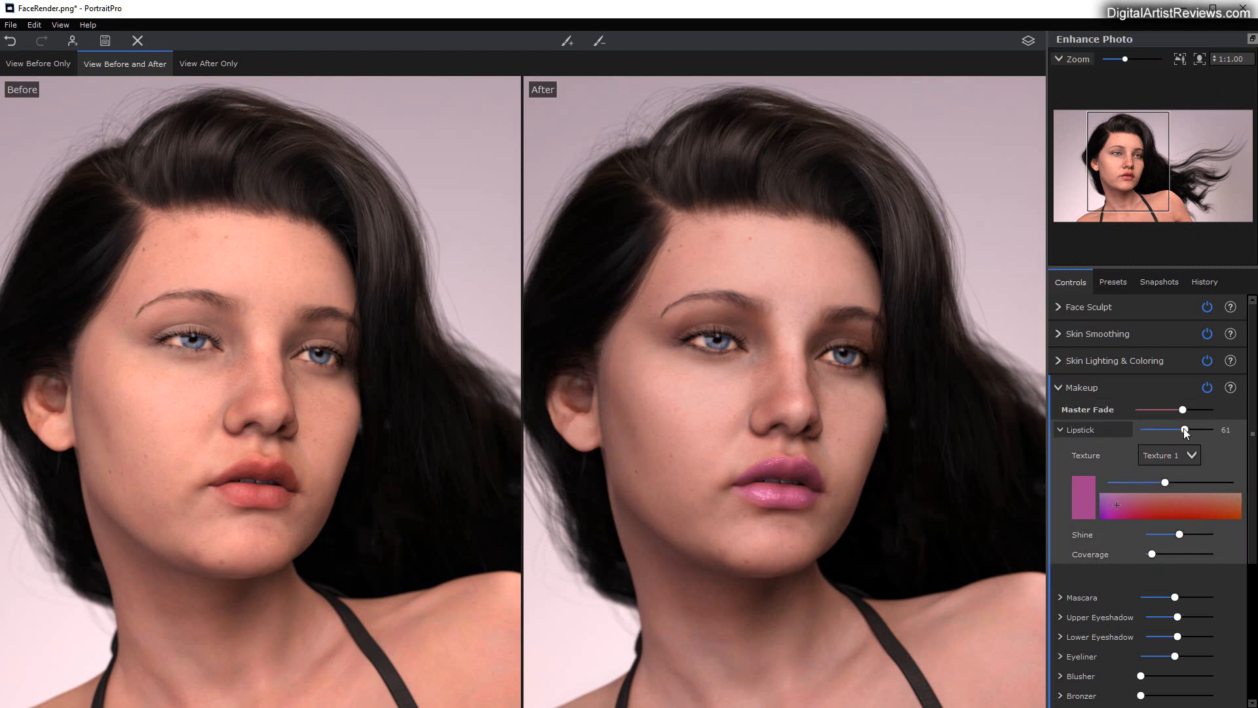
{"action": "mouse_move", "coordinate": [1183, 427]}
{"action": "left_mouse_down"}
{"action": "mouse_move", "coordinate": [1137, 428]}
{"action": "mouse_move", "coordinate": [1169, 426]}
{"action": "left_mouse_up"}
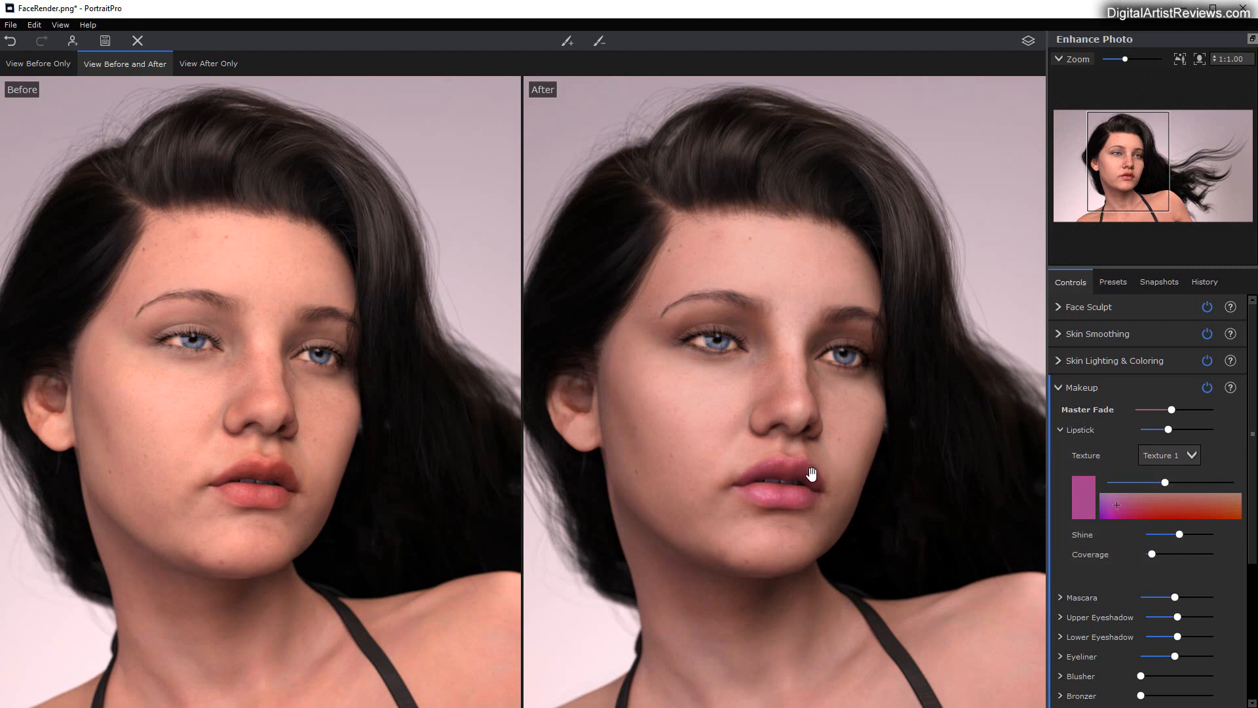
Step: Reshape the upper lip outline by moving its right peak point onto the lip edge in the Before view
{"action": "scroll", "coordinate": [812, 473], "scroll_direction": "up", "scroll_amount": 5}
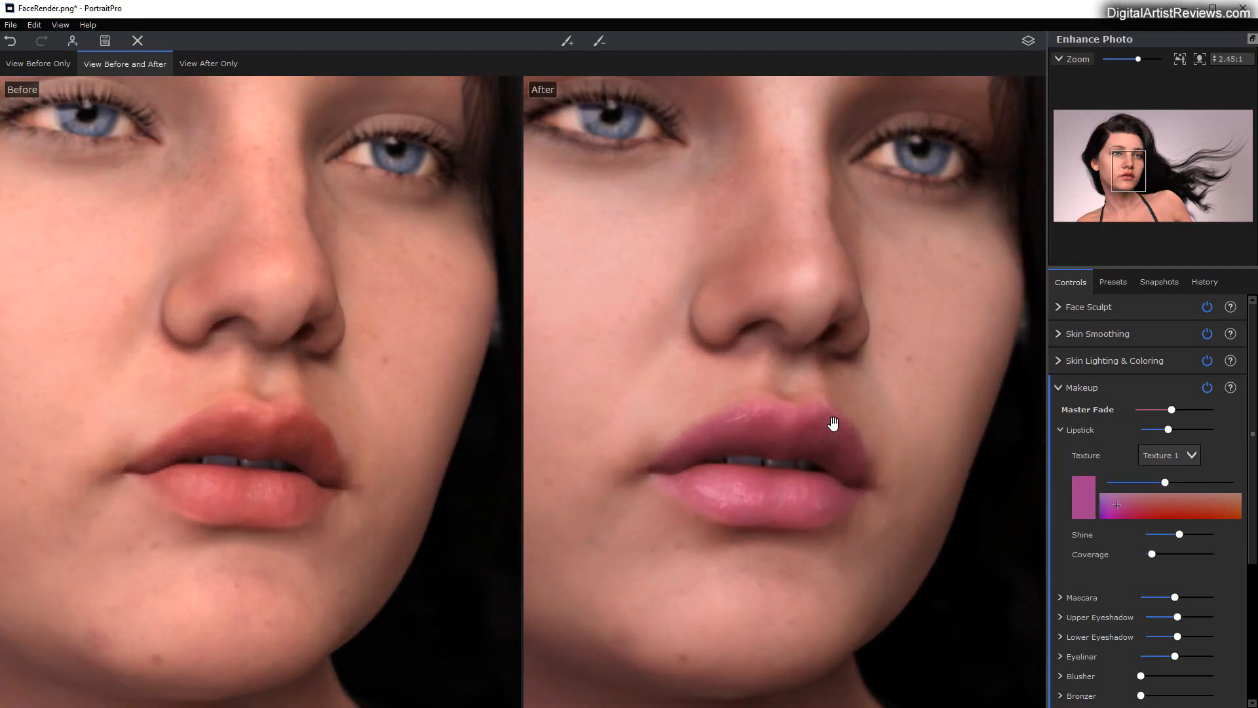
{"action": "mouse_move", "coordinate": [296, 423]}
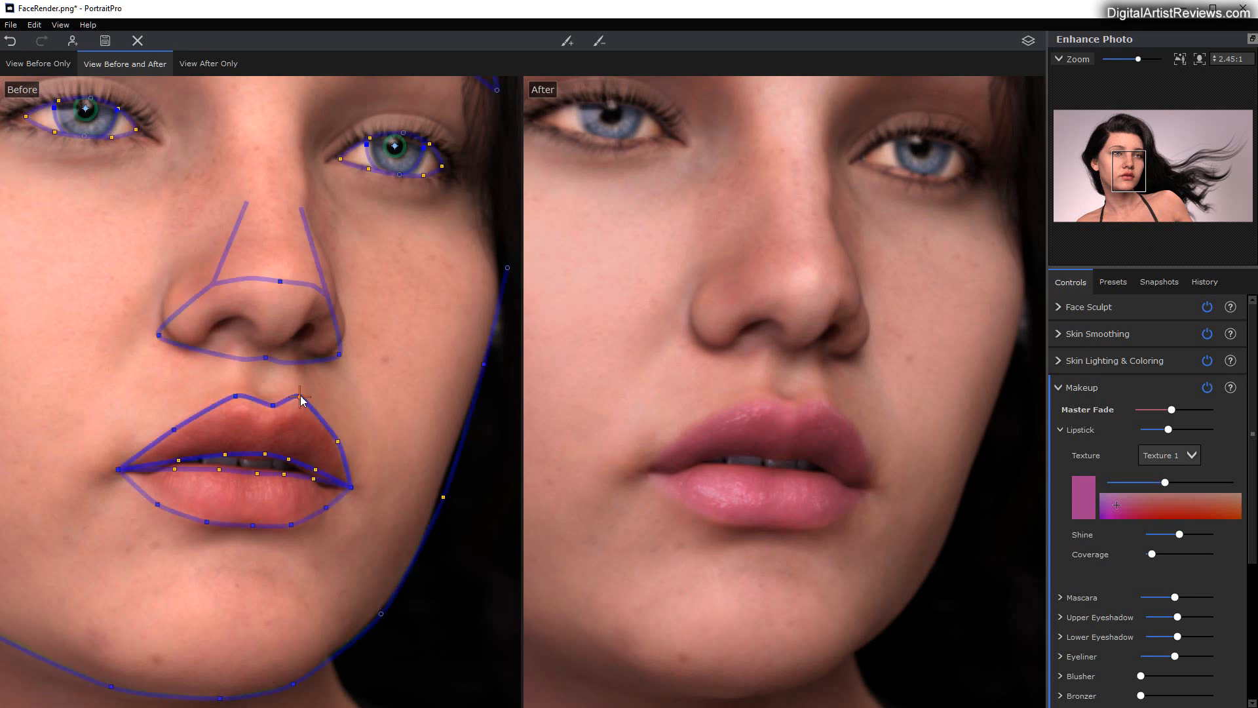
{"action": "left_click_drag", "start_coordinate": [296, 412], "coordinate": [294, 424]}
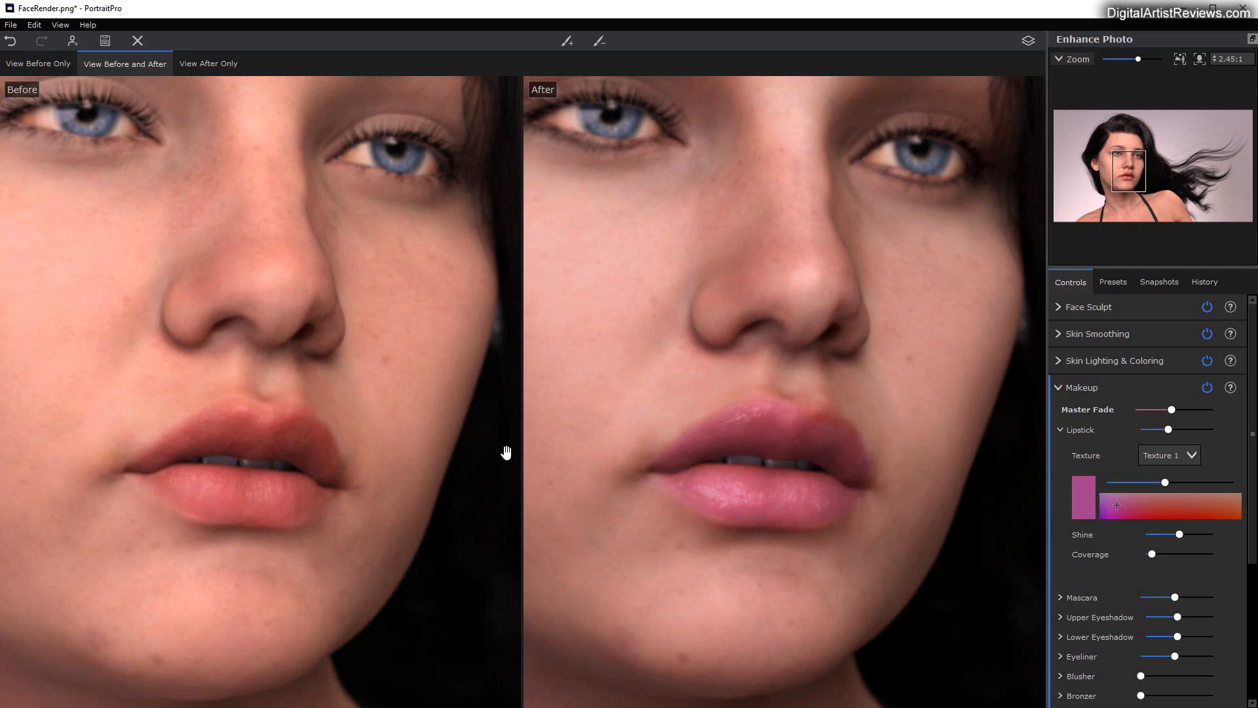
{"action": "left_click_drag", "start_coordinate": [292, 424], "coordinate": [310, 410]}
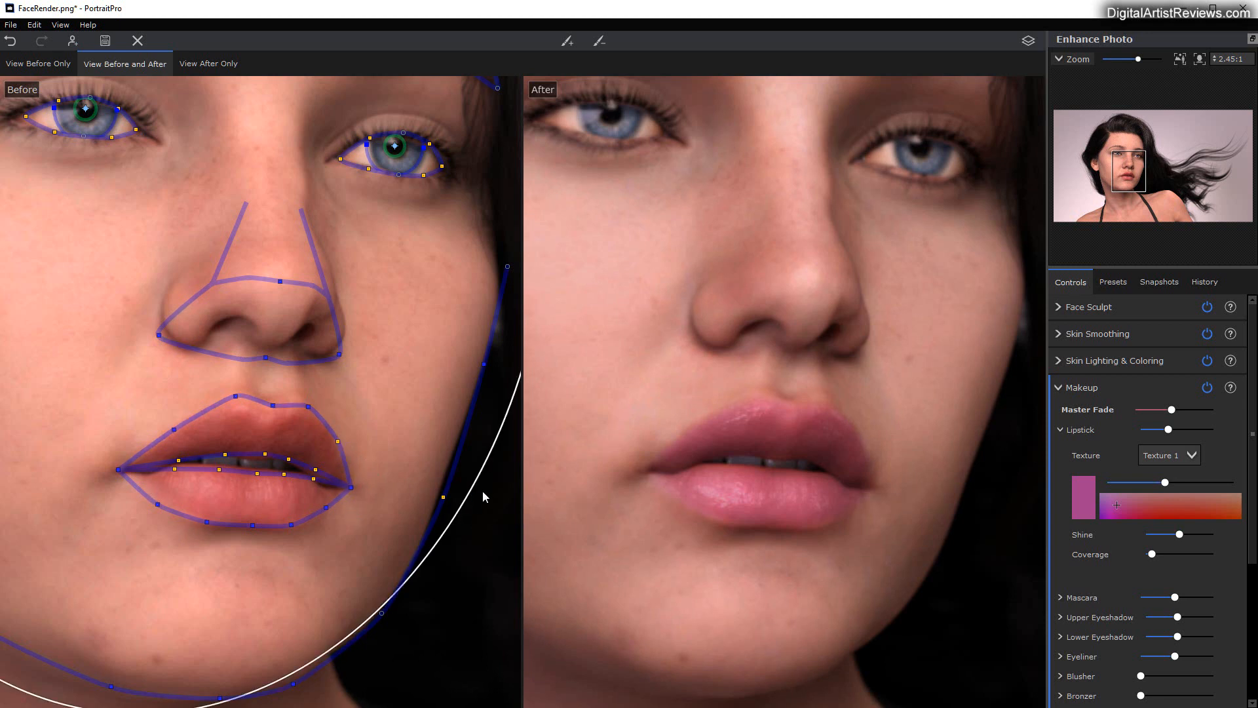
{"action": "scroll", "coordinate": [682, 528], "scroll_direction": "down", "scroll_amount": 2}
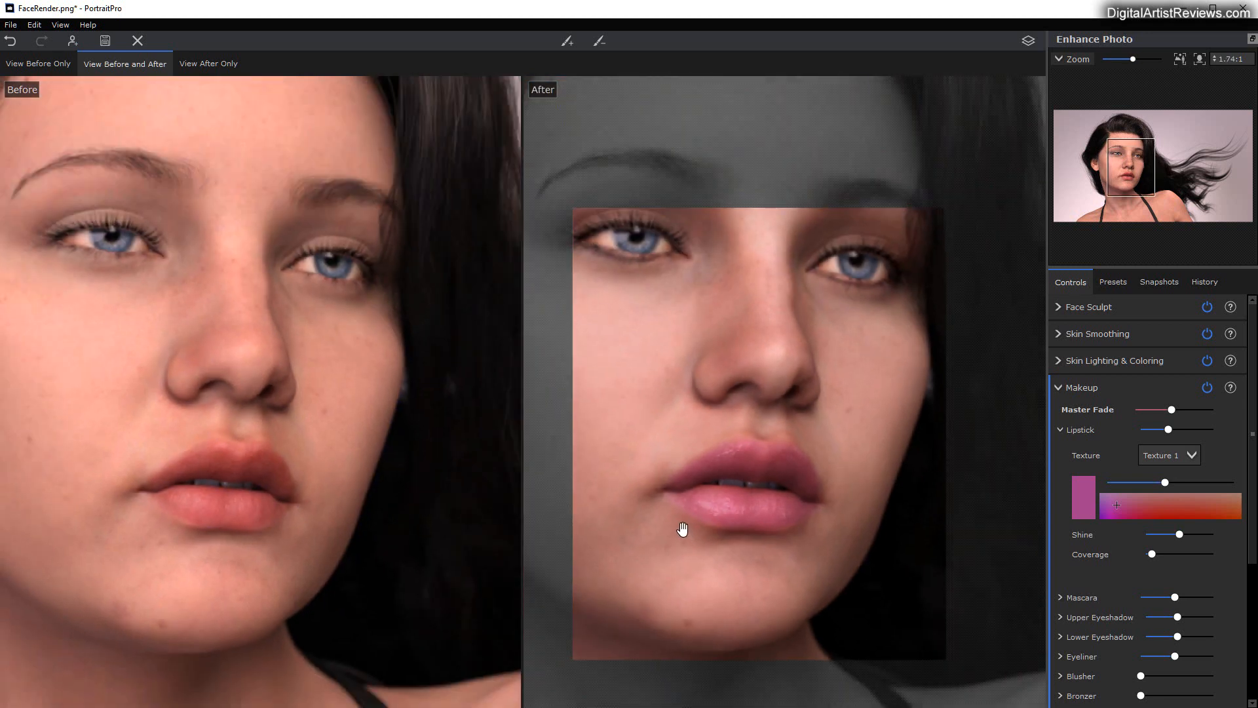
{"action": "scroll", "coordinate": [682, 528], "scroll_direction": "down", "scroll_amount": 1}
{"action": "scroll", "coordinate": [815, 582], "scroll_direction": "down", "scroll_amount": 1}
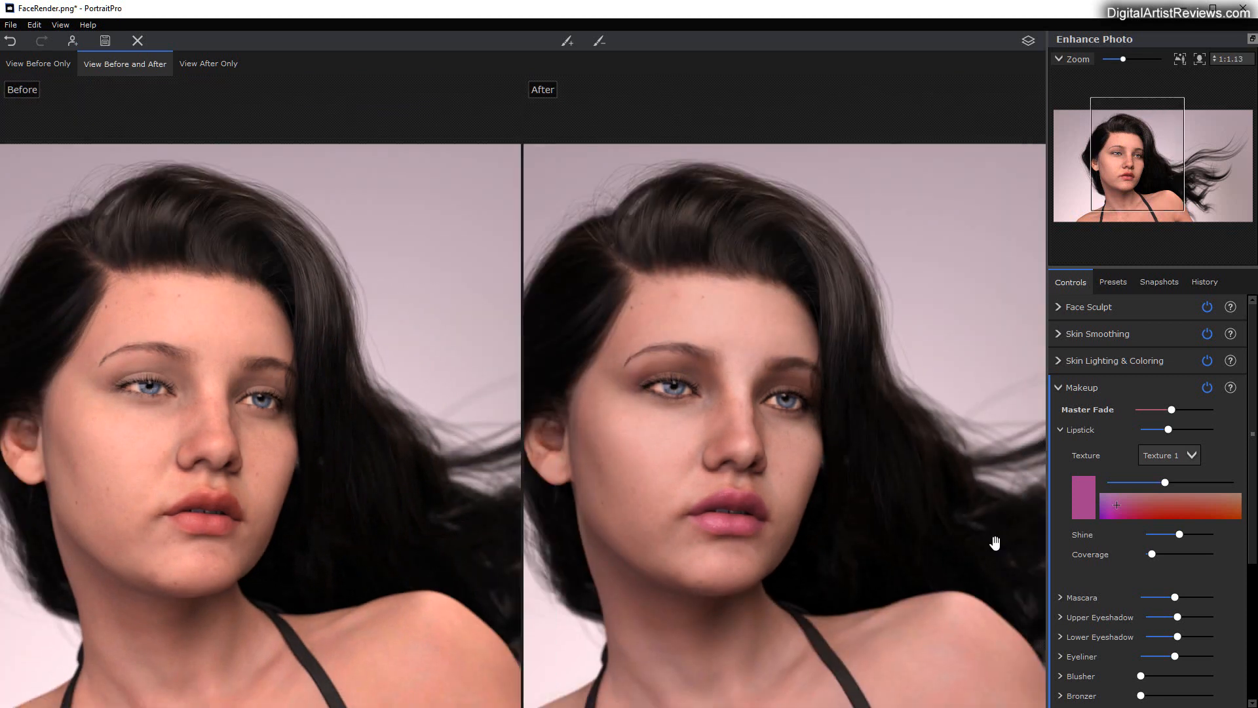
Step: Expand the Mascara options and lower the Mascara strength slightly, checking the lashes up close
{"action": "left_click", "coordinate": [1060, 597]}
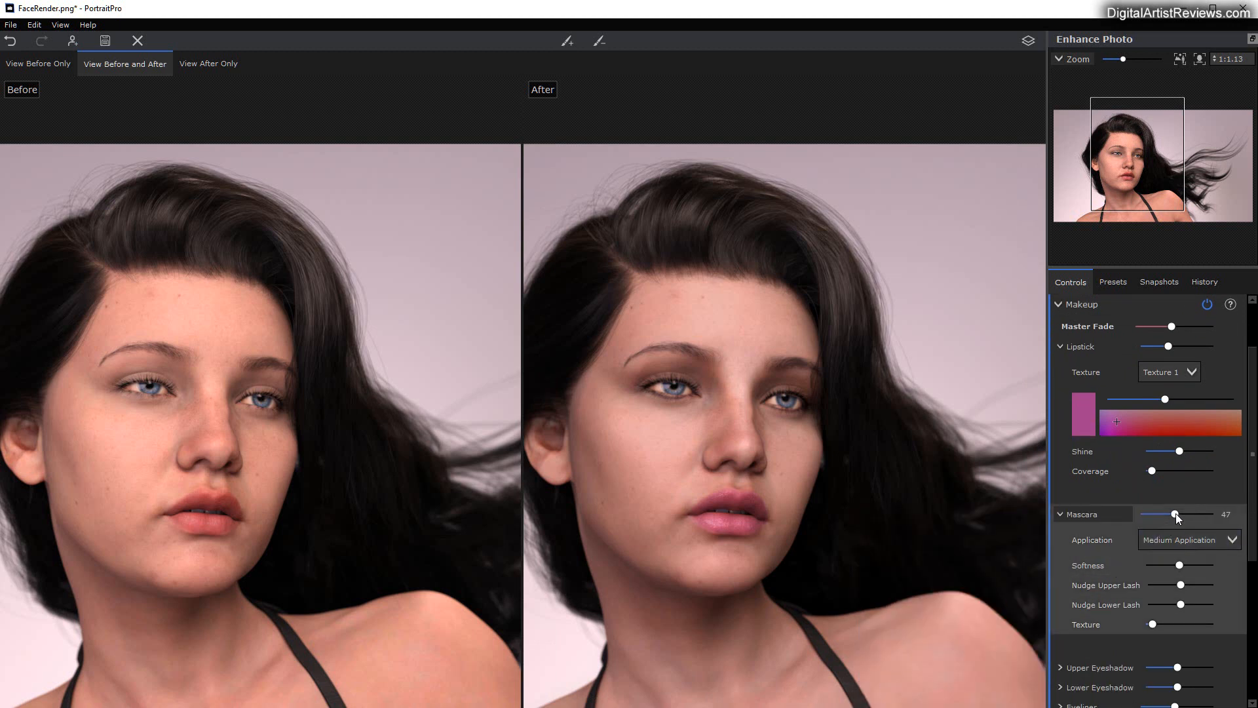
{"action": "mouse_move", "coordinate": [1175, 514]}
{"action": "left_mouse_down"}
{"action": "mouse_move", "coordinate": [1229, 513]}
{"action": "mouse_move", "coordinate": [1096, 500]}
{"action": "mouse_move", "coordinate": [1165, 500]}
{"action": "left_mouse_up"}
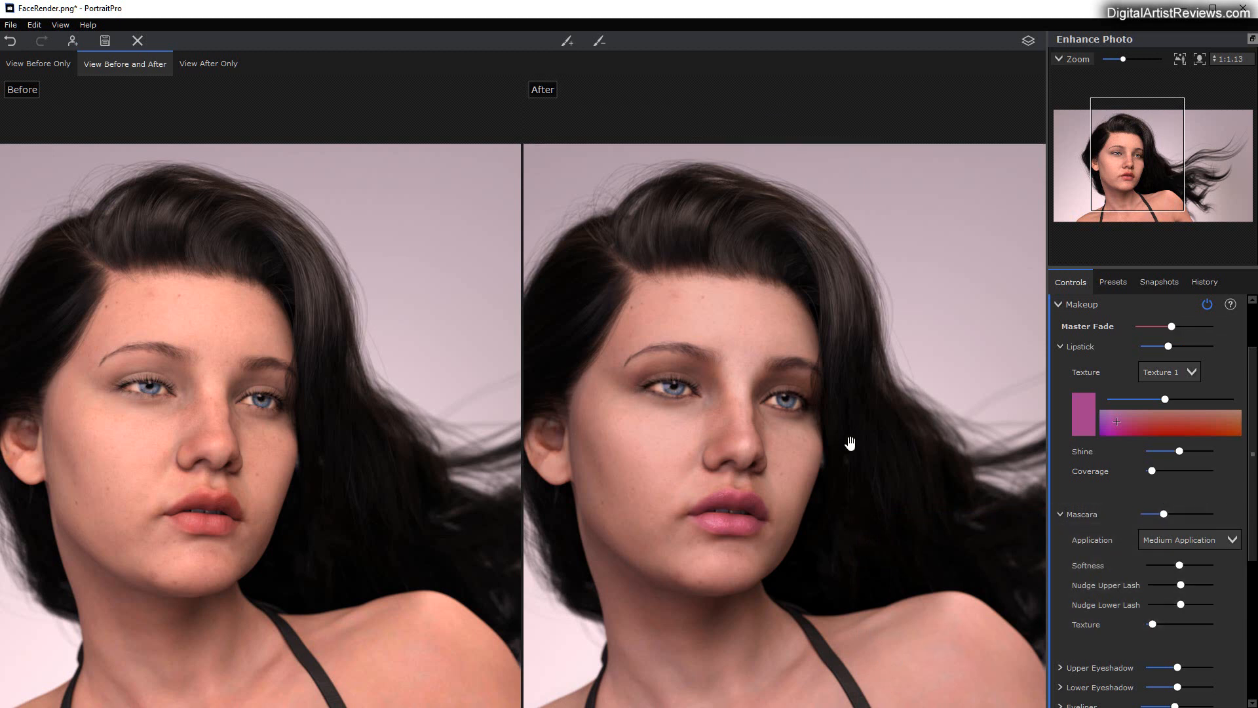
{"action": "scroll", "coordinate": [724, 416], "scroll_direction": "up", "scroll_amount": 5}
{"action": "scroll", "coordinate": [704, 417], "scroll_direction": "up", "scroll_amount": 3}
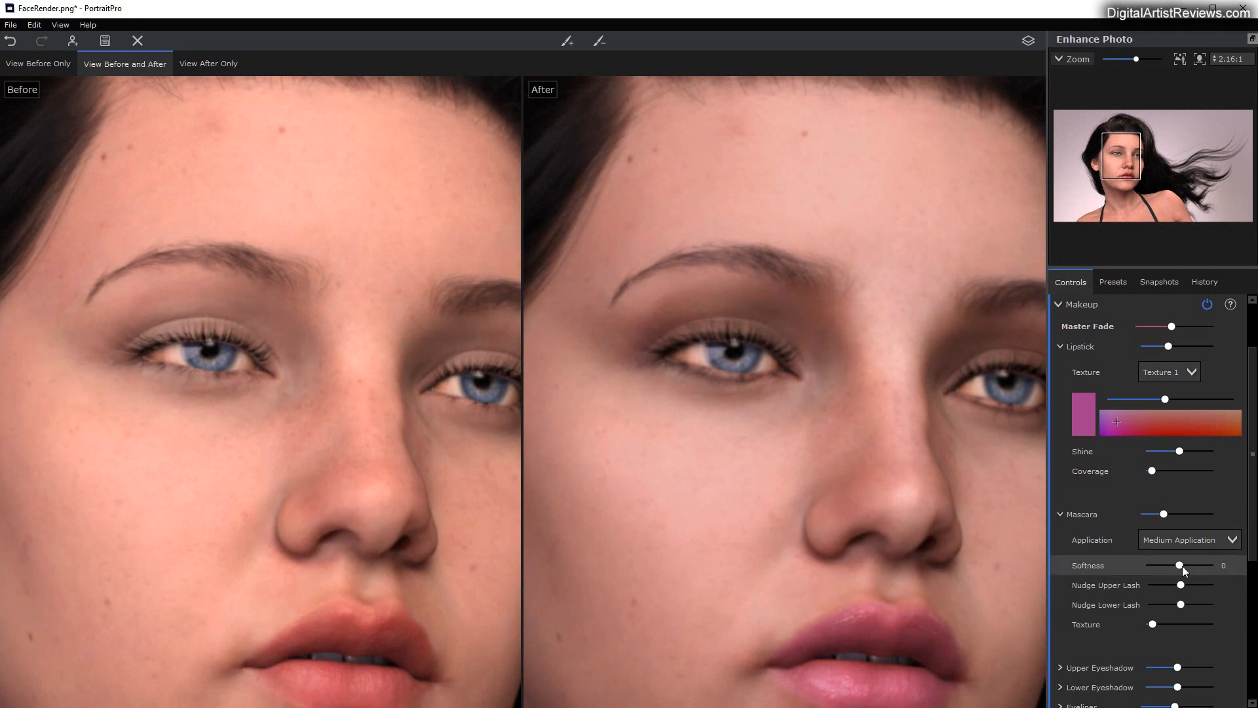
Step: Set the mascara Softness to 22, lower Nudge Upper Lash strongly and raise Nudge Lower Lash slightly
{"action": "mouse_move", "coordinate": [1182, 564]}
{"action": "left_mouse_down"}
{"action": "mouse_move", "coordinate": [1121, 560]}
{"action": "mouse_move", "coordinate": [1192, 564]}
{"action": "mouse_move", "coordinate": [1176, 561]}
{"action": "left_mouse_up"}
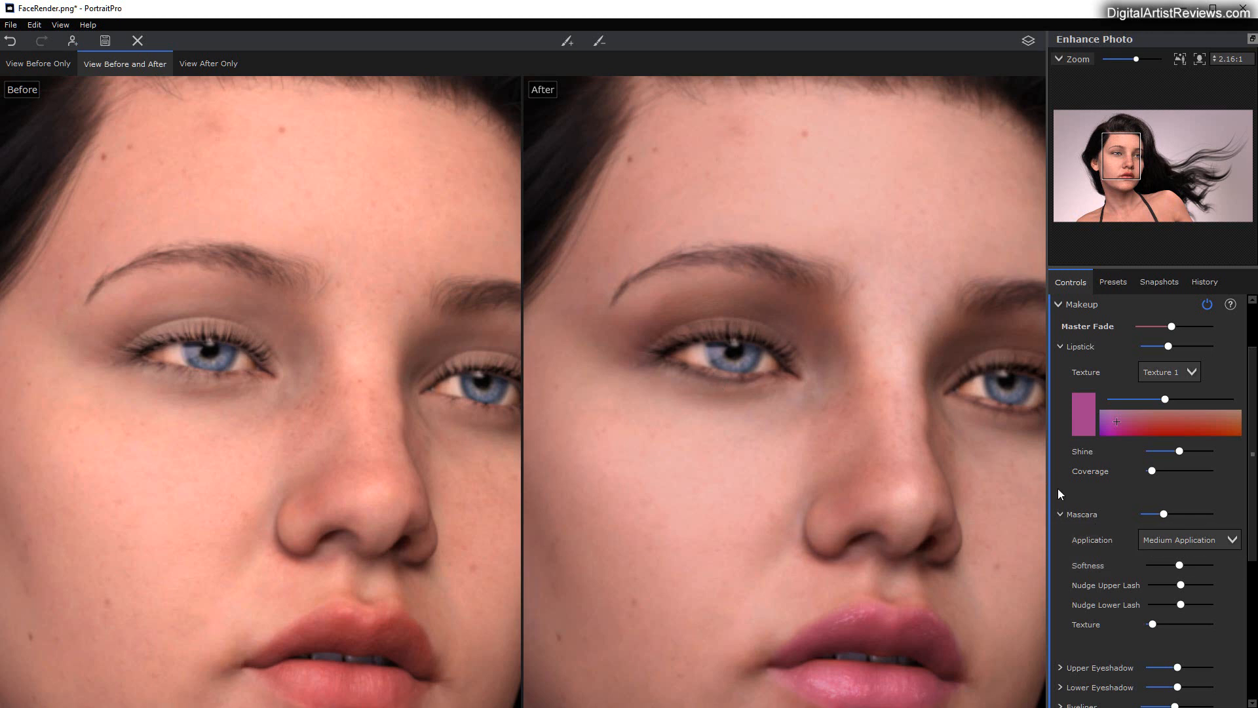
{"action": "left_click_drag", "start_coordinate": [1179, 564], "coordinate": [1188, 564]}
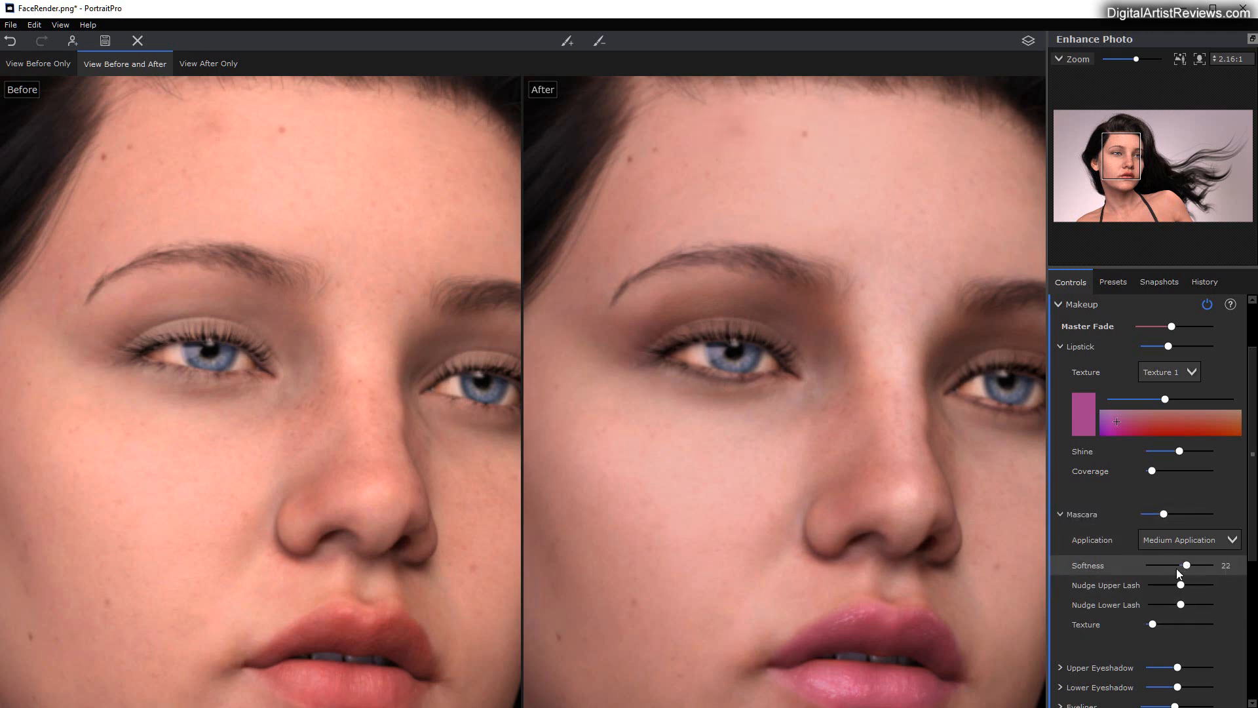
{"action": "mouse_move", "coordinate": [1181, 585]}
{"action": "left_mouse_down"}
{"action": "mouse_move", "coordinate": [1110, 585]}
{"action": "mouse_move", "coordinate": [1153, 585]}
{"action": "mouse_move", "coordinate": [1110, 600]}
{"action": "mouse_move", "coordinate": [1201, 606]}
{"action": "mouse_move", "coordinate": [1188, 605]}
{"action": "left_mouse_up"}
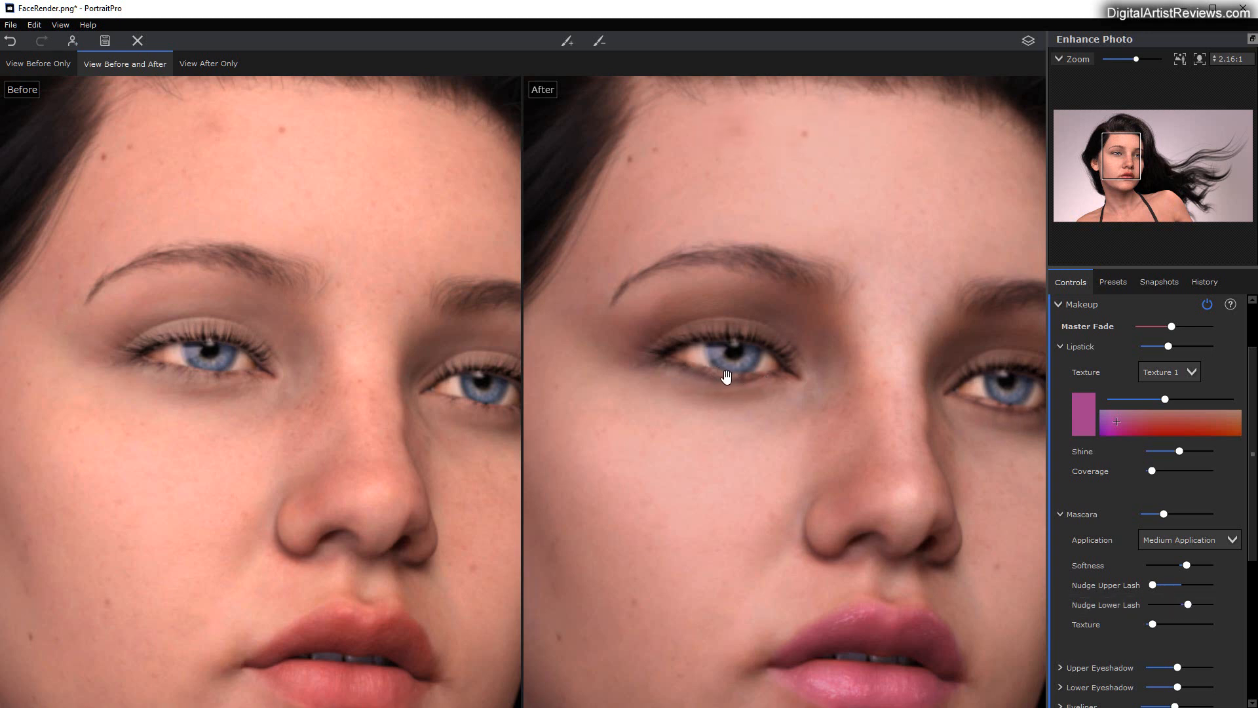
Step: Fit the left-hand eye's outline by moving its lower lid points up and its outer corner point outward
{"action": "mouse_move", "coordinate": [208, 375]}
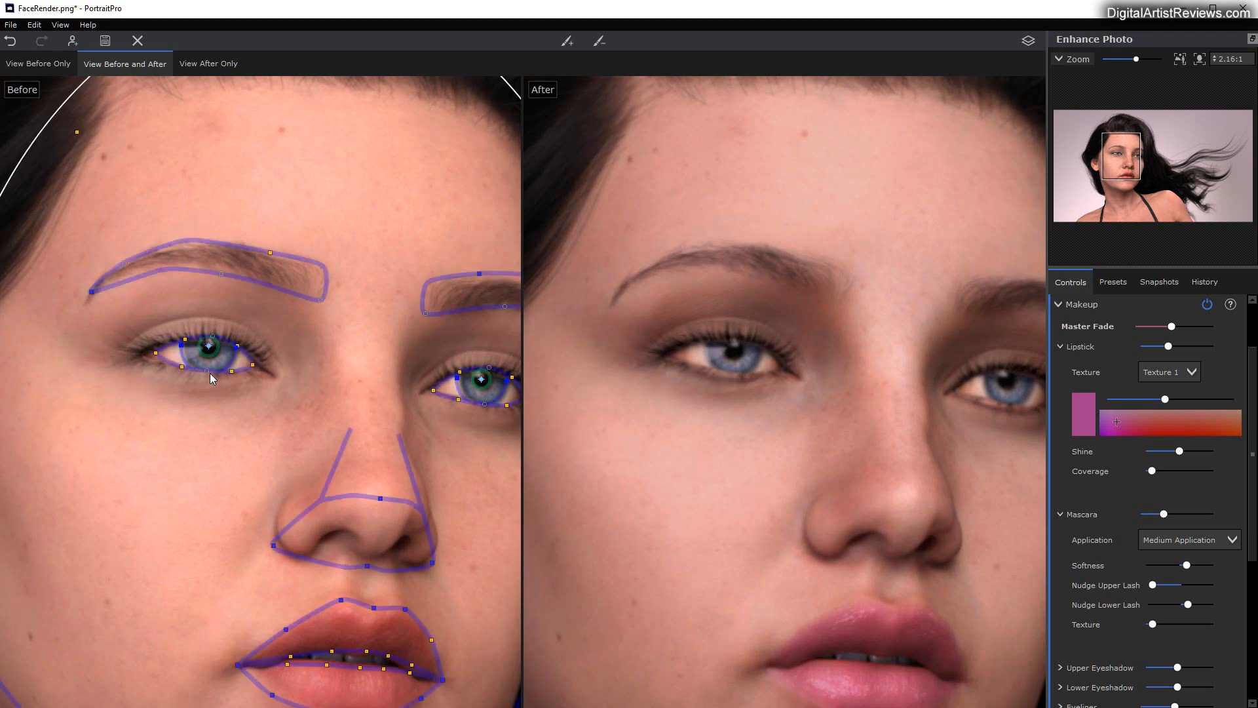
{"action": "scroll", "coordinate": [217, 401], "scroll_direction": "up", "scroll_amount": 2}
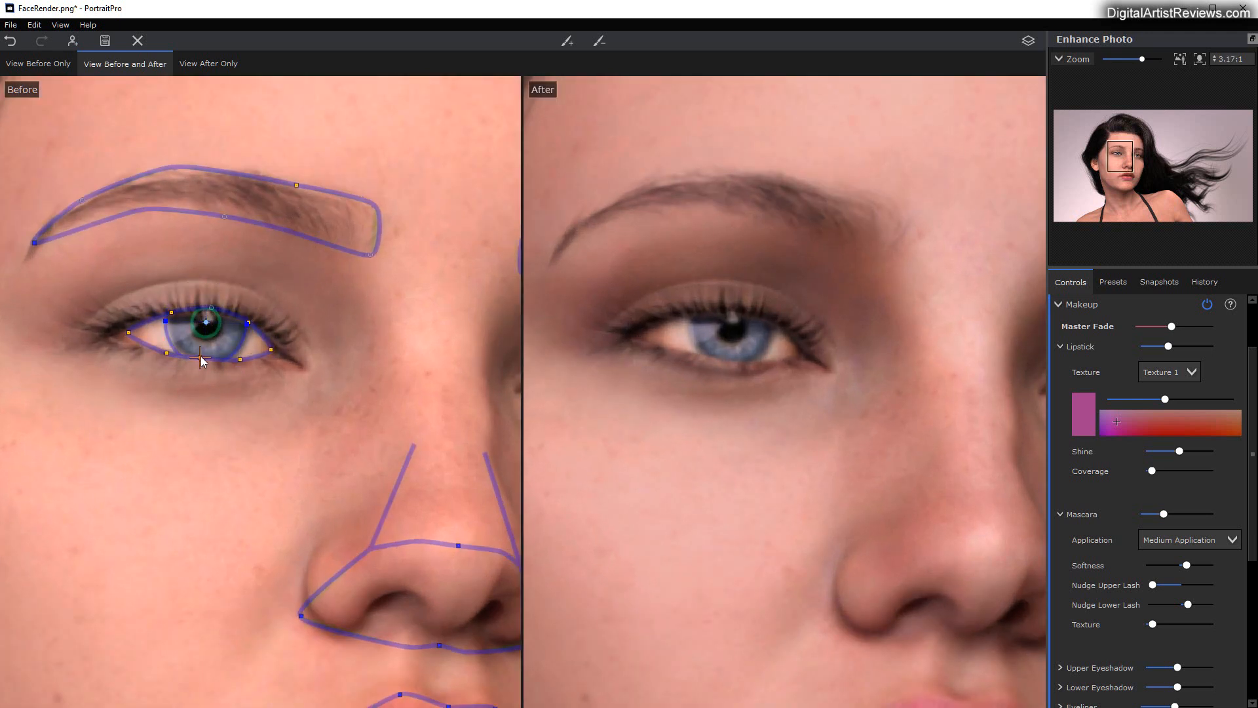
{"action": "left_click_drag", "start_coordinate": [200, 352], "coordinate": [126, 336]}
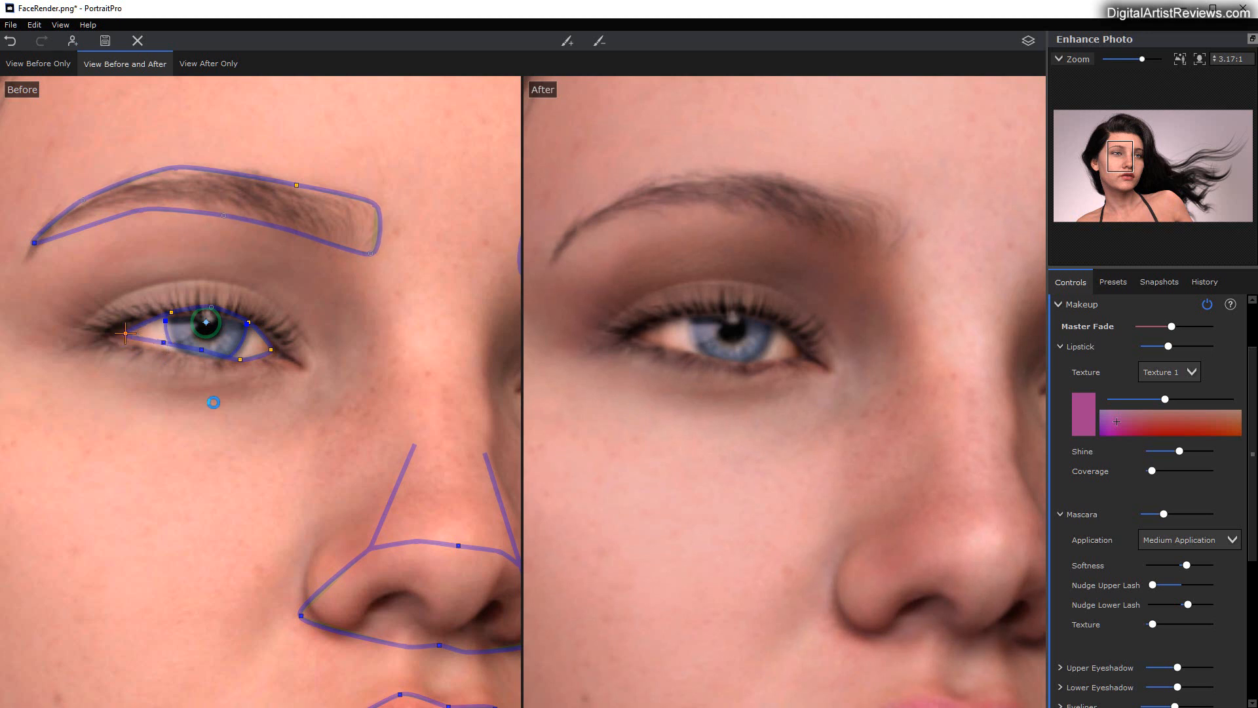
{"action": "left_click_drag", "start_coordinate": [239, 359], "coordinate": [239, 352]}
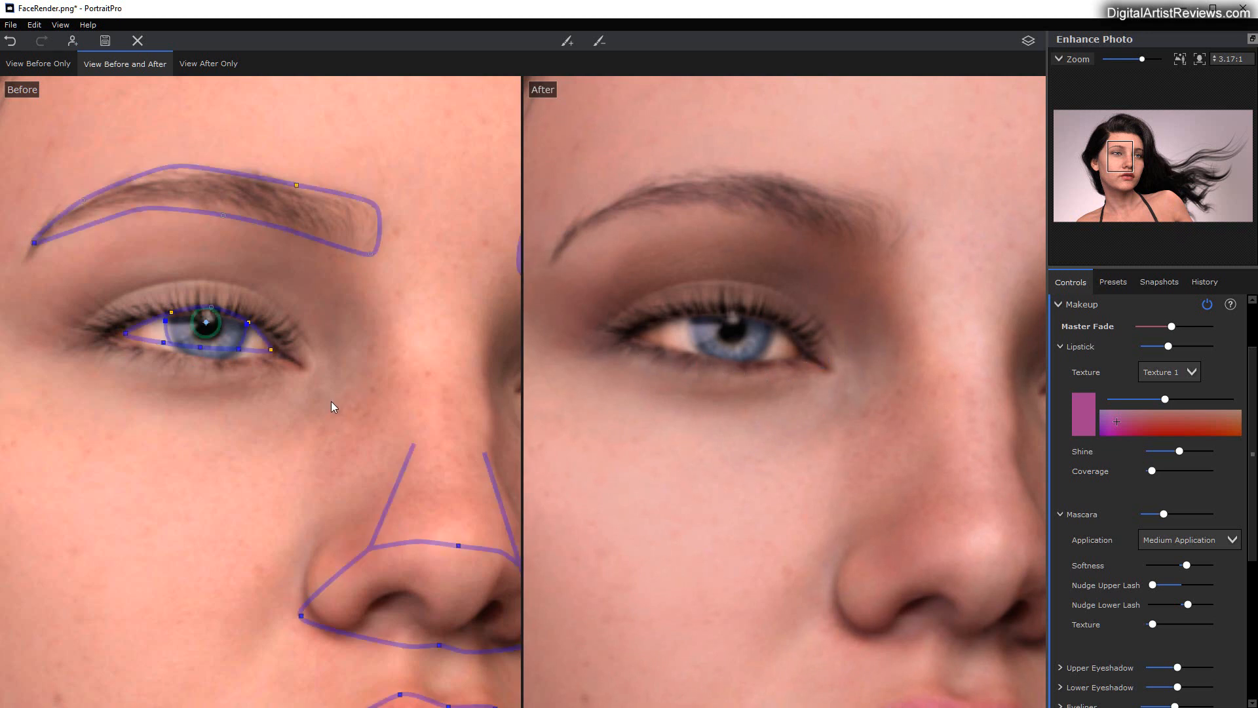
Step: Raise the Mascara strength slightly above 32 with the whole face in view
{"action": "scroll", "coordinate": [748, 478], "scroll_direction": "down", "scroll_amount": 5}
{"action": "scroll", "coordinate": [748, 493], "scroll_direction": "up", "scroll_amount": 1}
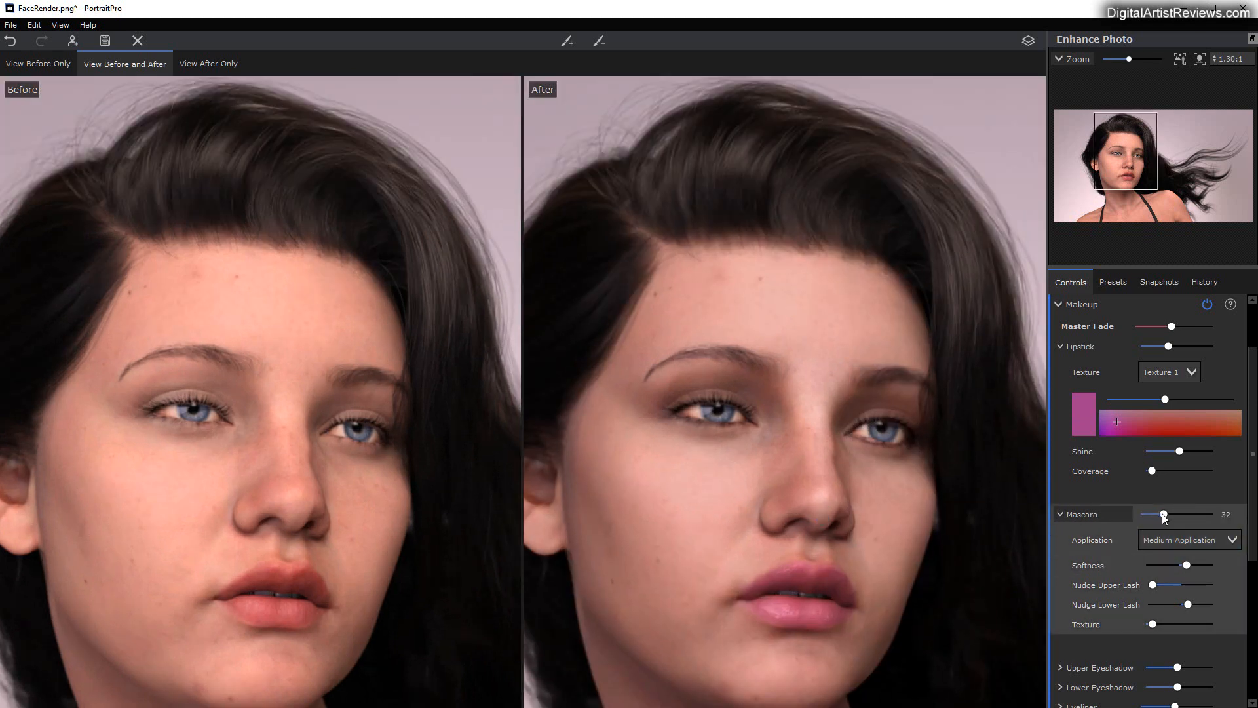
{"action": "mouse_move", "coordinate": [1163, 514]}
{"action": "left_mouse_down"}
{"action": "mouse_move", "coordinate": [1135, 514]}
{"action": "mouse_move", "coordinate": [1244, 520]}
{"action": "mouse_move", "coordinate": [1123, 513]}
{"action": "mouse_move", "coordinate": [1175, 515]}
{"action": "left_mouse_up"}
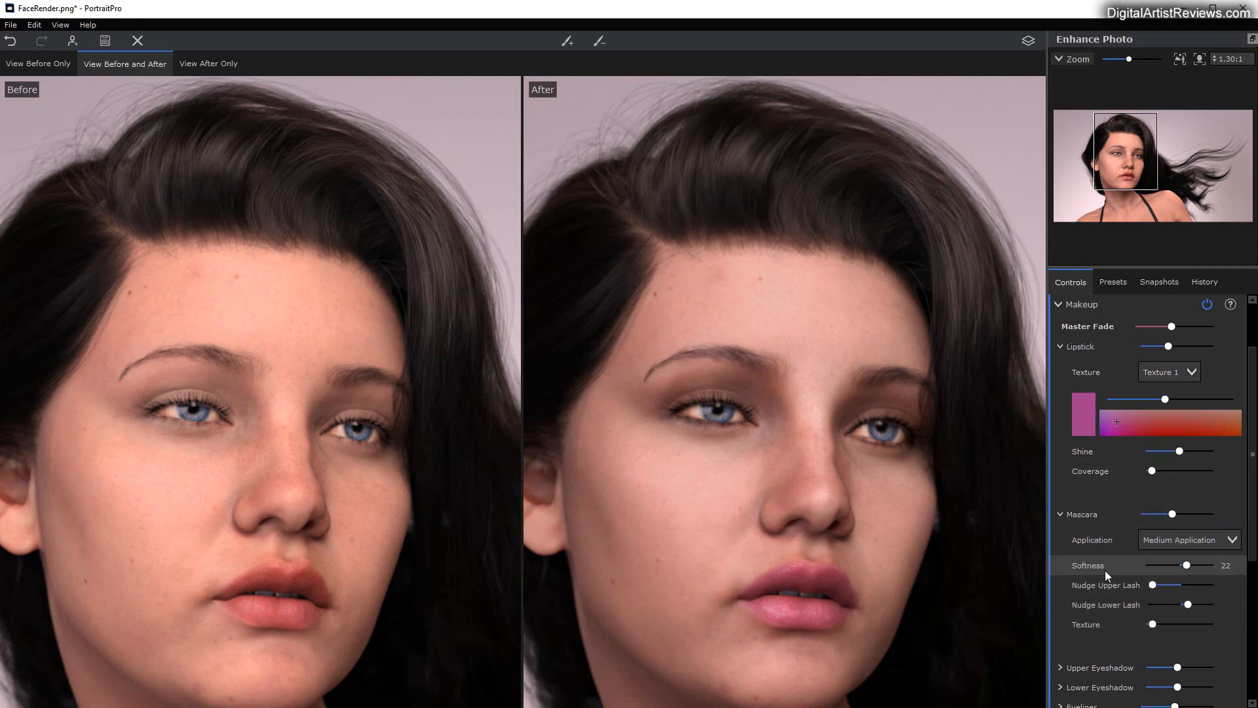
Step: Expand the Upper Eyeshadow options, hide the hair-mask tip permanently, and raise the Upper Eyeshadow strength well above its midpoint
{"action": "scroll", "coordinate": [1110, 569], "scroll_direction": "down", "scroll_amount": 5}
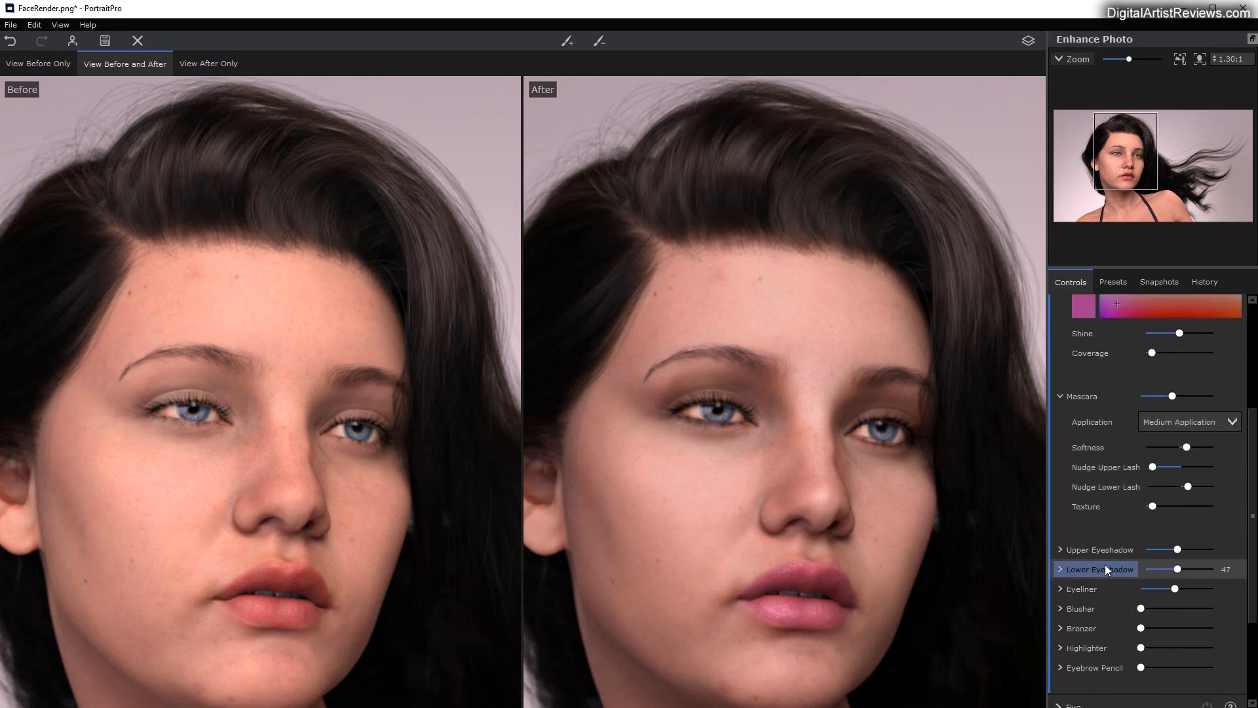
{"action": "left_click", "coordinate": [1062, 470]}
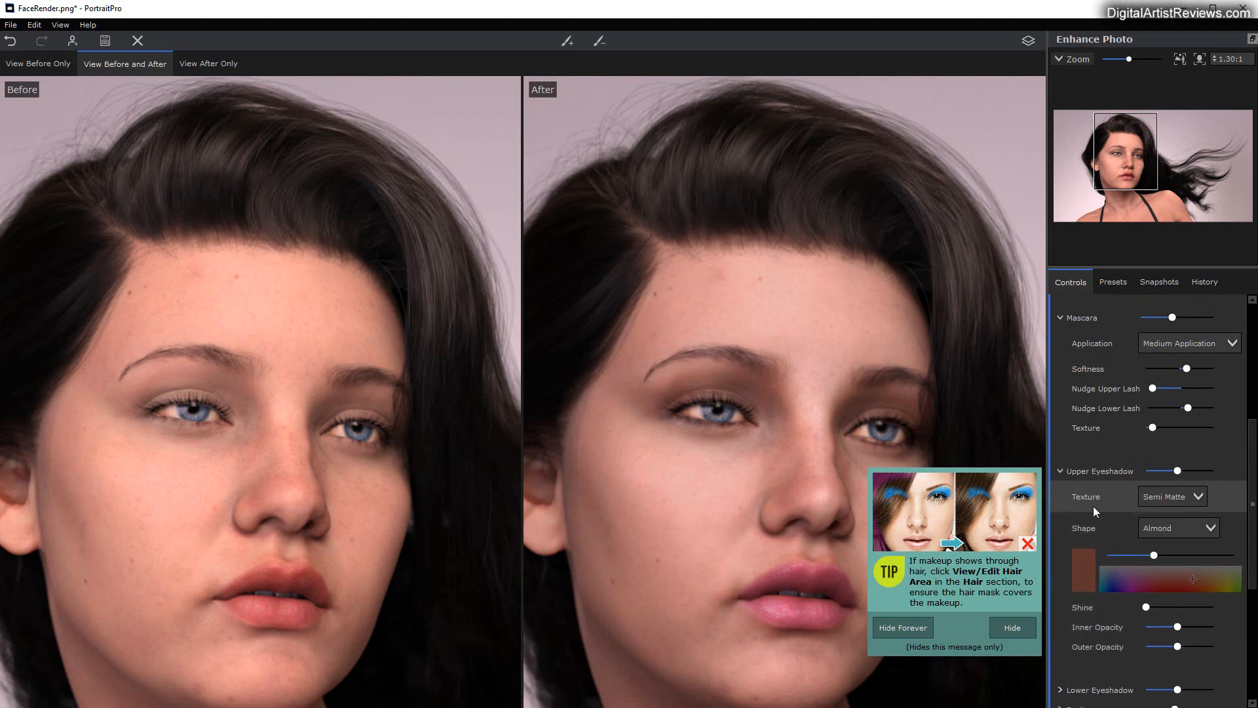
{"action": "left_click", "coordinate": [893, 629]}
{"action": "mouse_move", "coordinate": [1179, 473]}
{"action": "left_mouse_down"}
{"action": "mouse_move", "coordinate": [1205, 471]}
{"action": "mouse_move", "coordinate": [1144, 467]}
{"action": "mouse_move", "coordinate": [1229, 462]}
{"action": "mouse_move", "coordinate": [1201, 469]}
{"action": "left_mouse_up"}
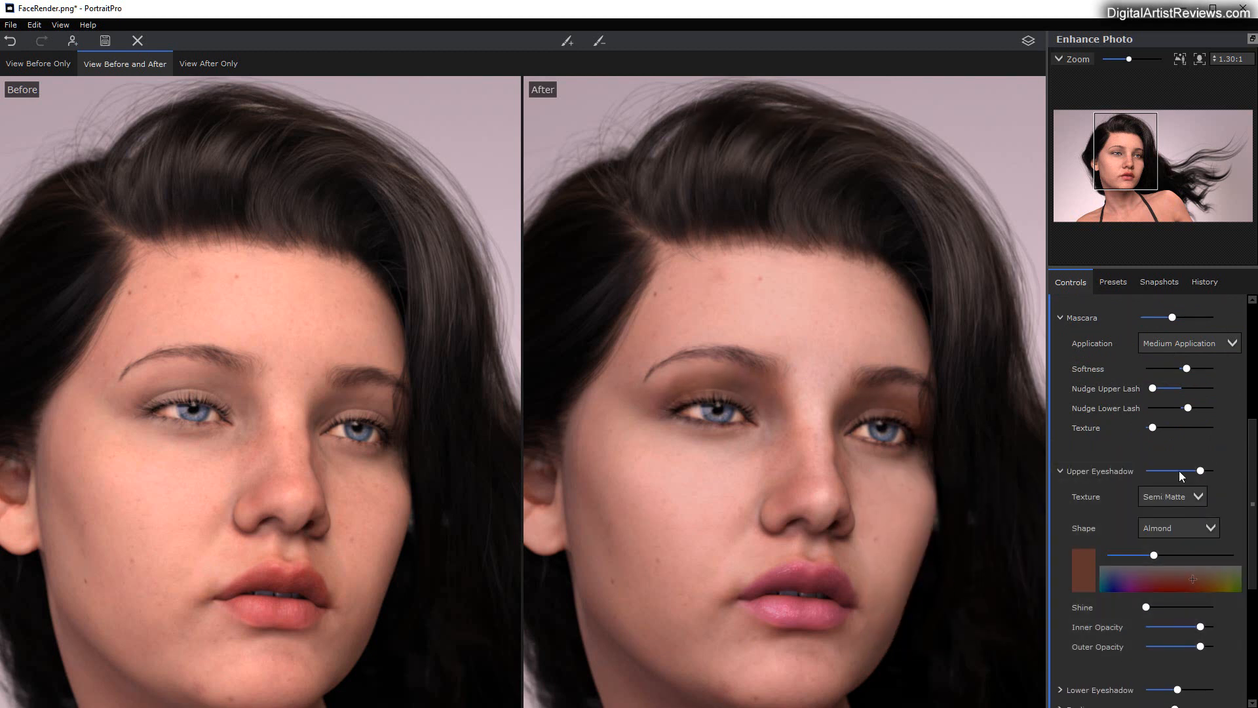
Step: Try the Cat and Full Crease shapes for the upper eyeshadow and set its Shape to Smokey
{"action": "left_click", "coordinate": [1201, 529]}
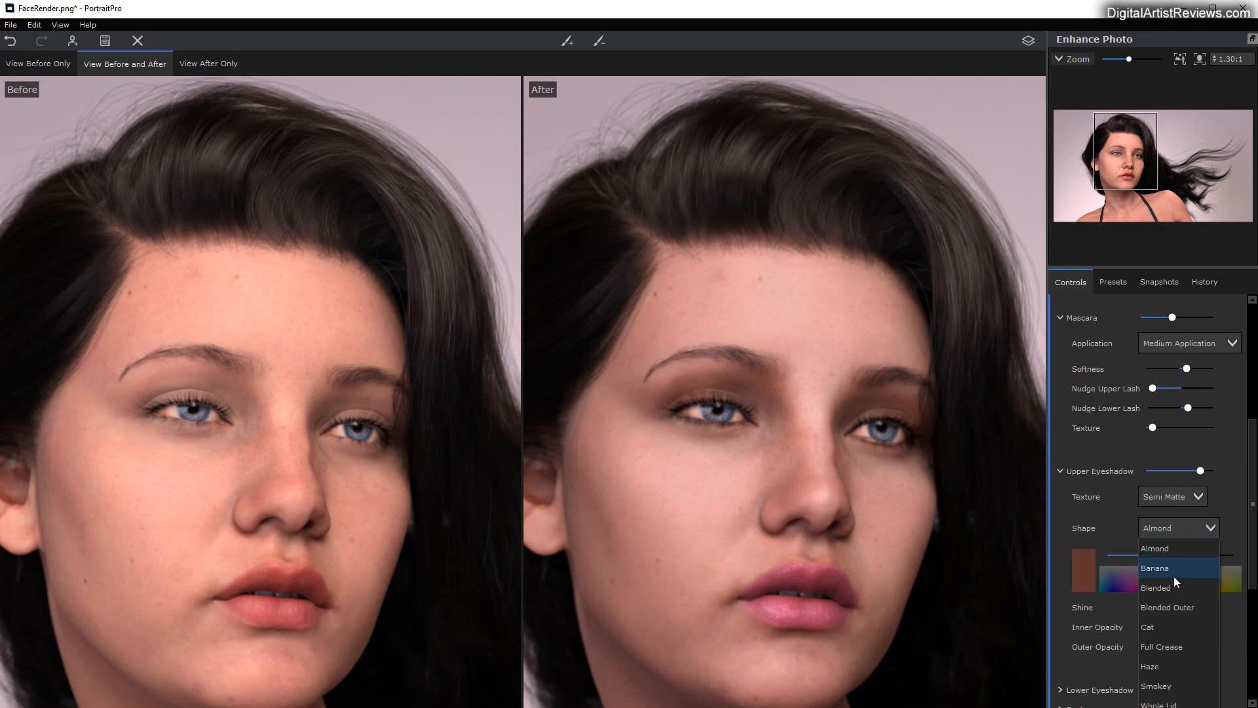
{"action": "left_click", "coordinate": [1169, 627]}
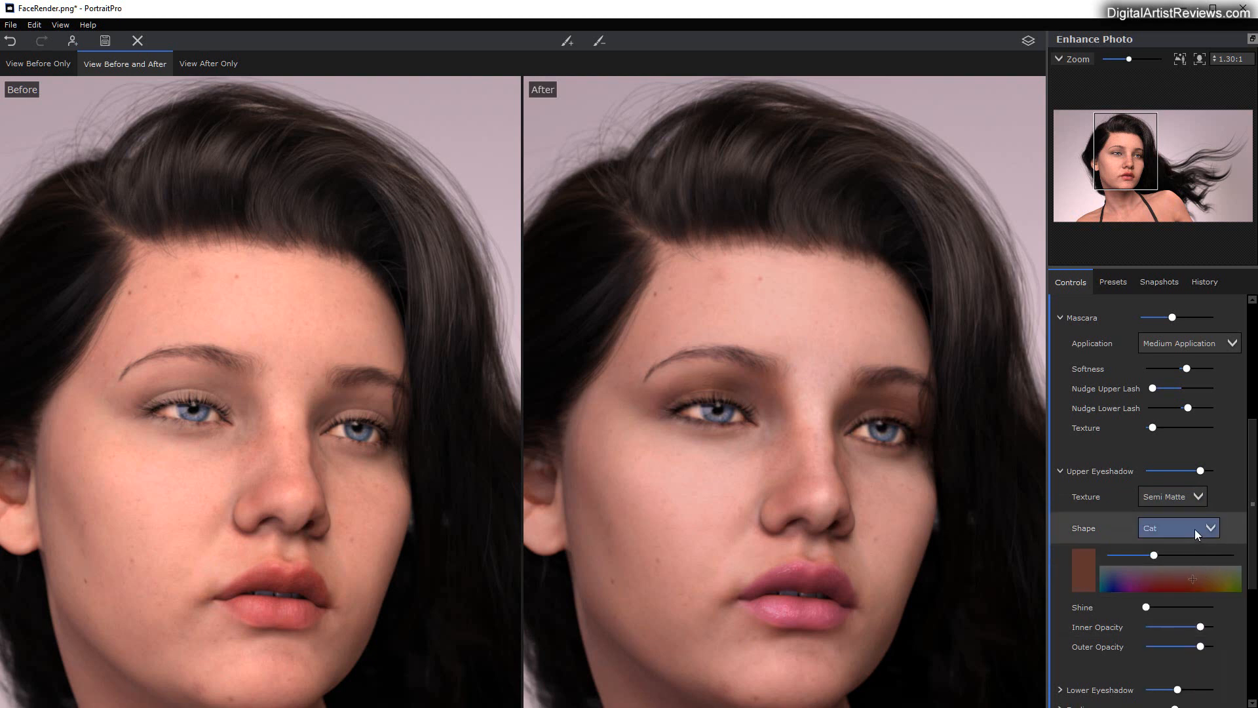
{"action": "left_click", "coordinate": [1194, 529]}
{"action": "left_click", "coordinate": [1173, 646]}
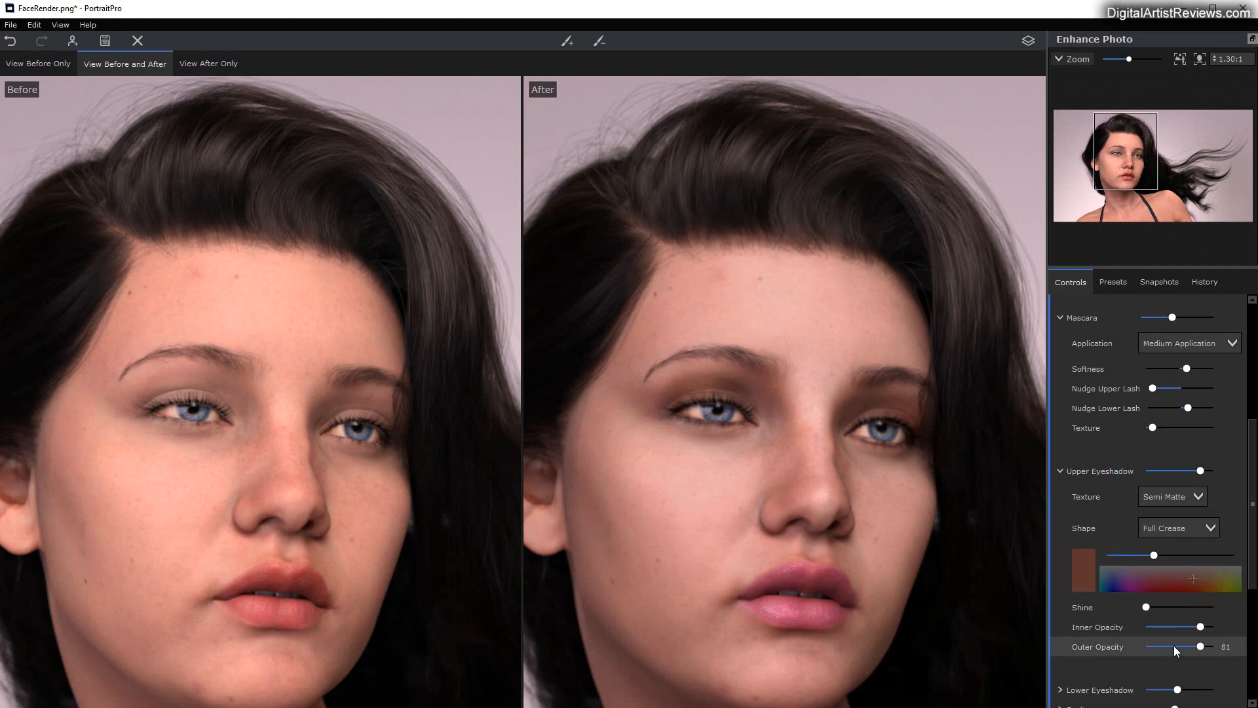
{"action": "left_click", "coordinate": [1208, 529]}
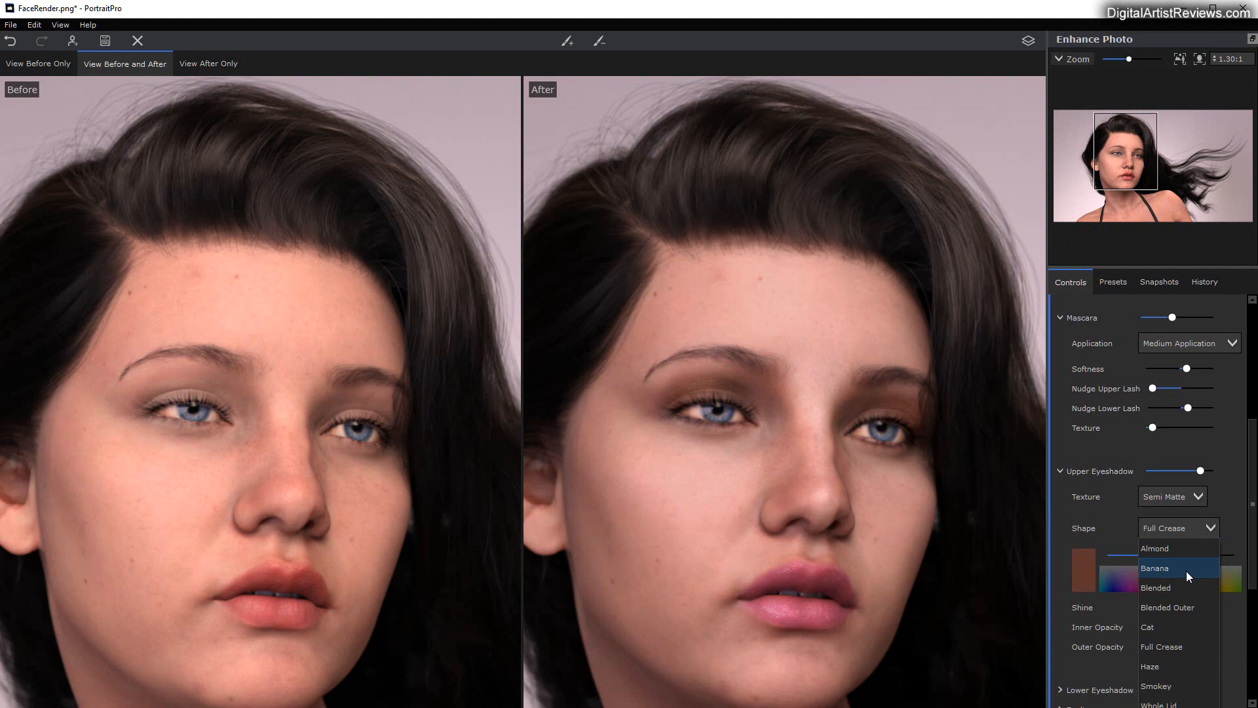
{"action": "left_click", "coordinate": [1171, 685]}
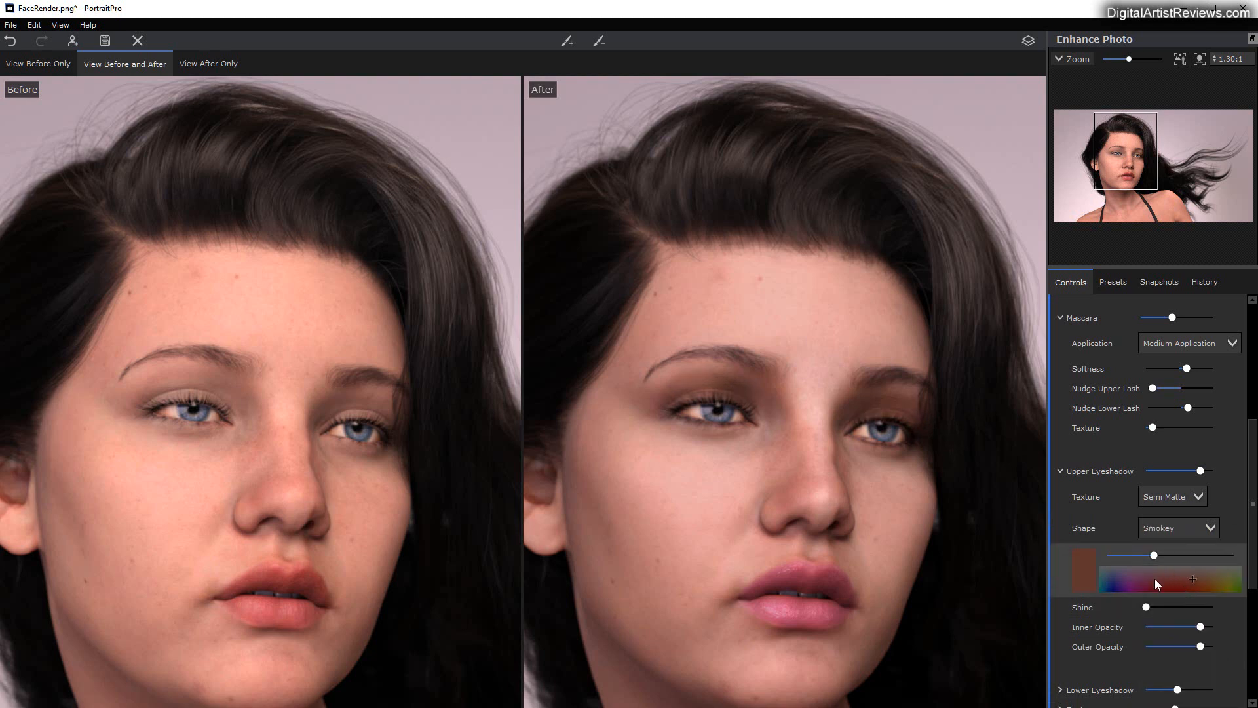
Step: Recolor the upper eyeshadow blue-violet and darken its brightness to a nearly black navy
{"action": "left_click", "coordinate": [1116, 580]}
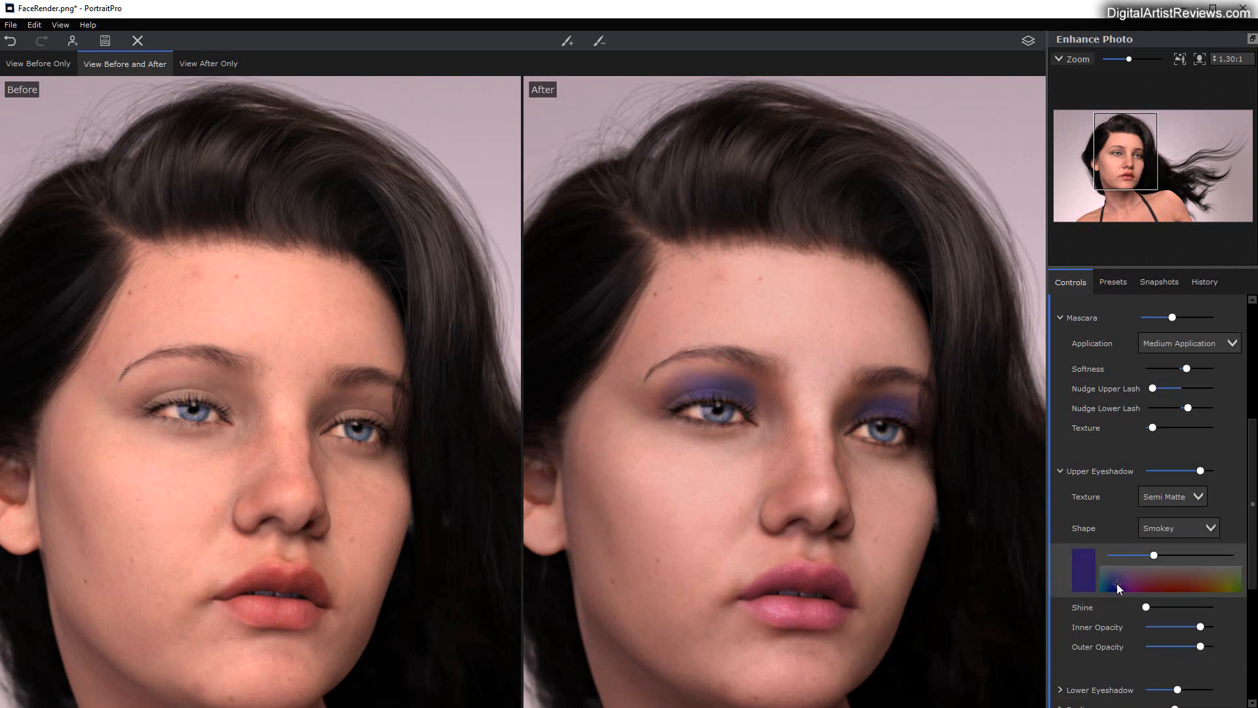
{"action": "left_click", "coordinate": [1085, 576]}
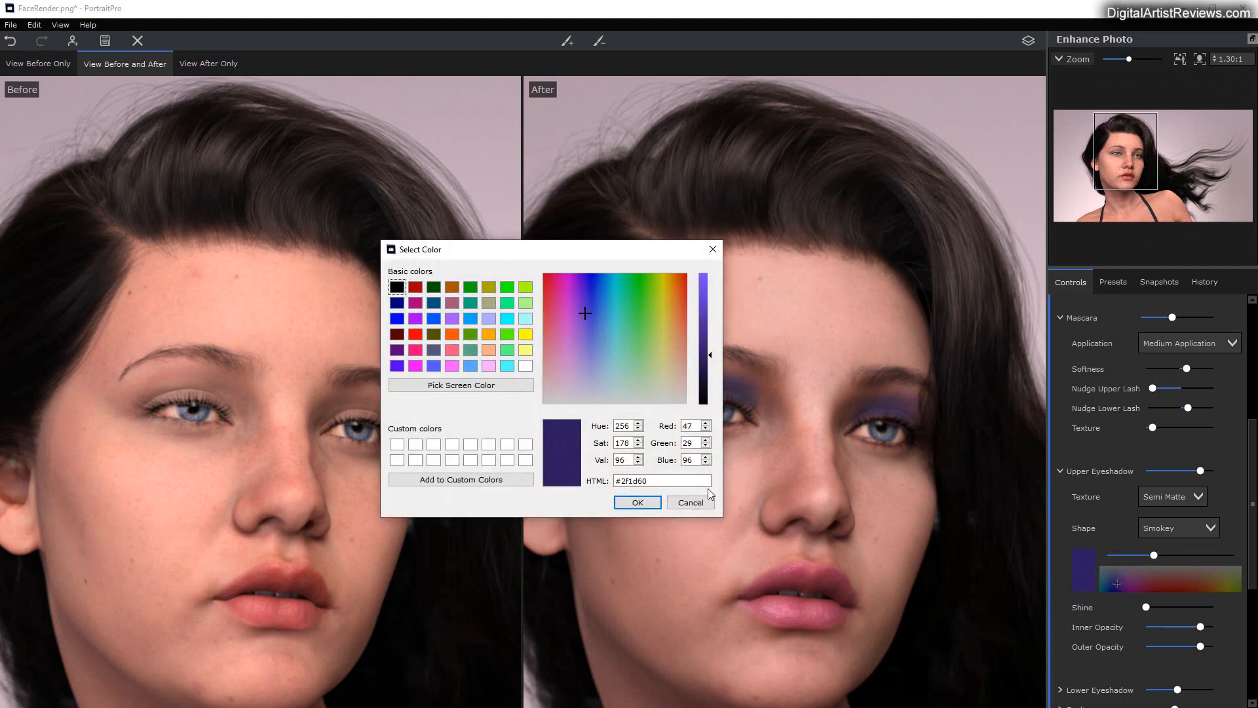
{"action": "left_click", "coordinate": [691, 503]}
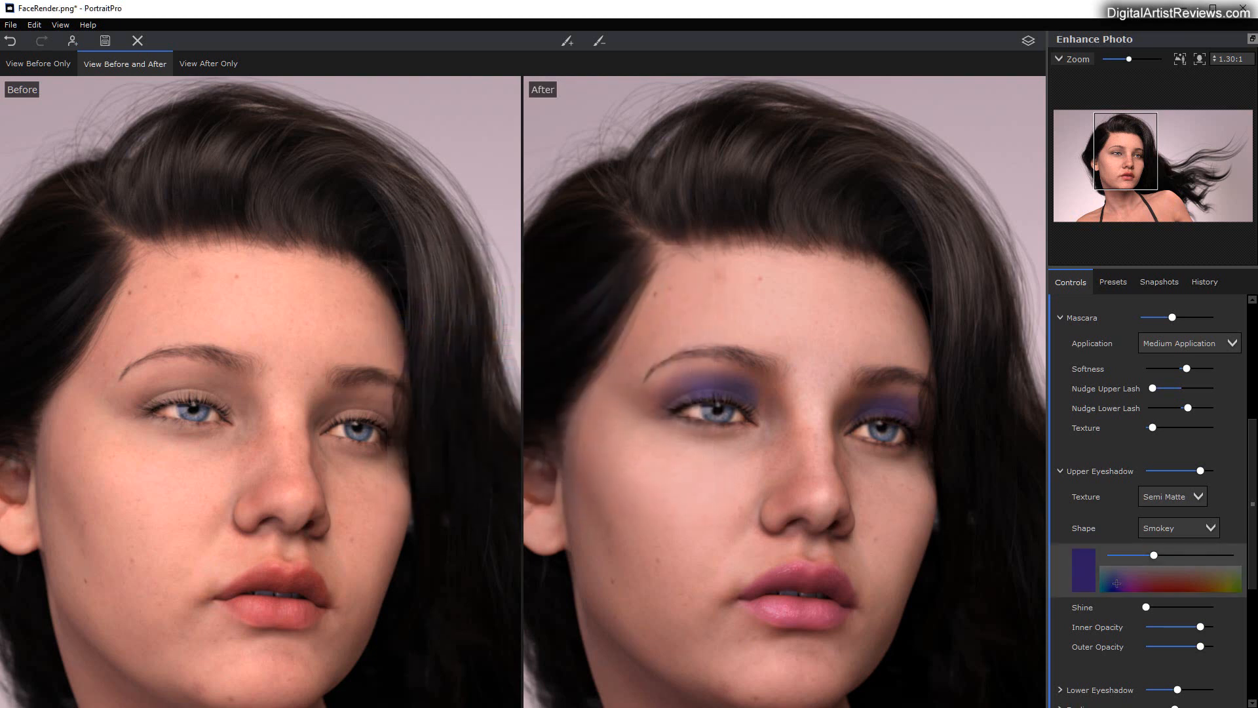
{"action": "left_click_drag", "start_coordinate": [1154, 556], "coordinate": [1120, 555]}
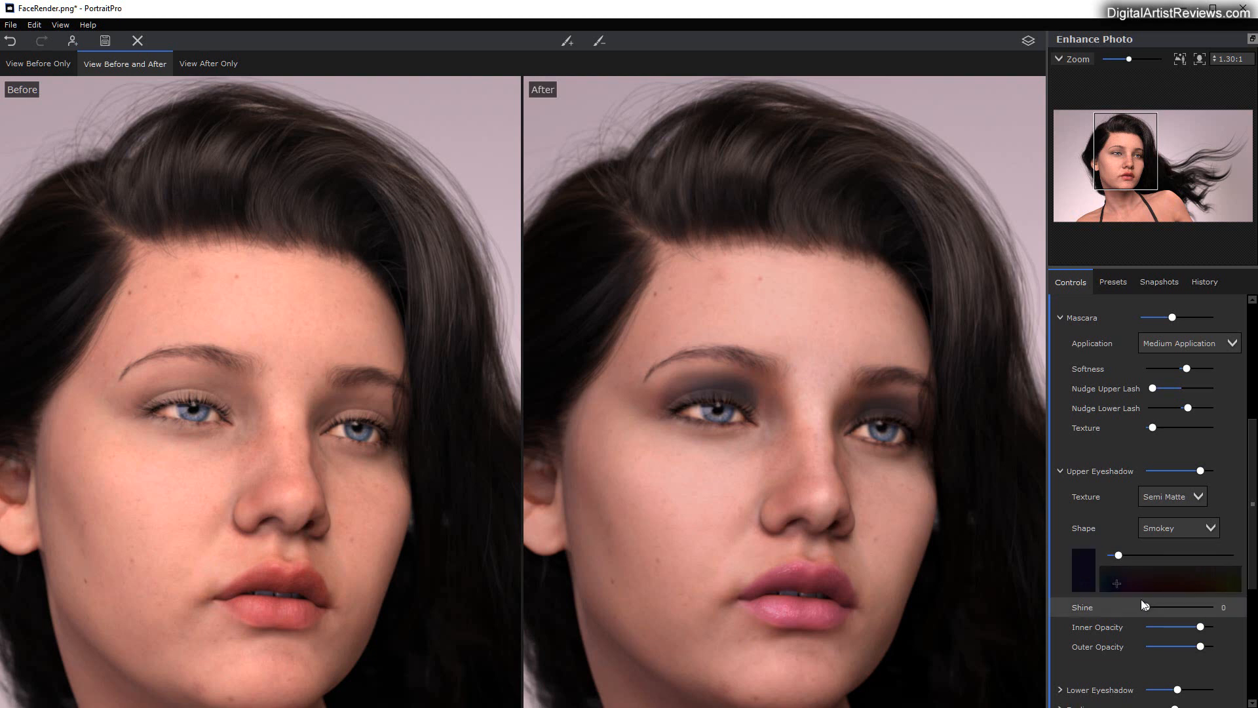
Step: Soften the upper eyeshadow by lowering its overall strength below the midpoint and its Inner Opacity slightly further
{"action": "scroll", "coordinate": [1169, 610], "scroll_direction": "down", "scroll_amount": 1}
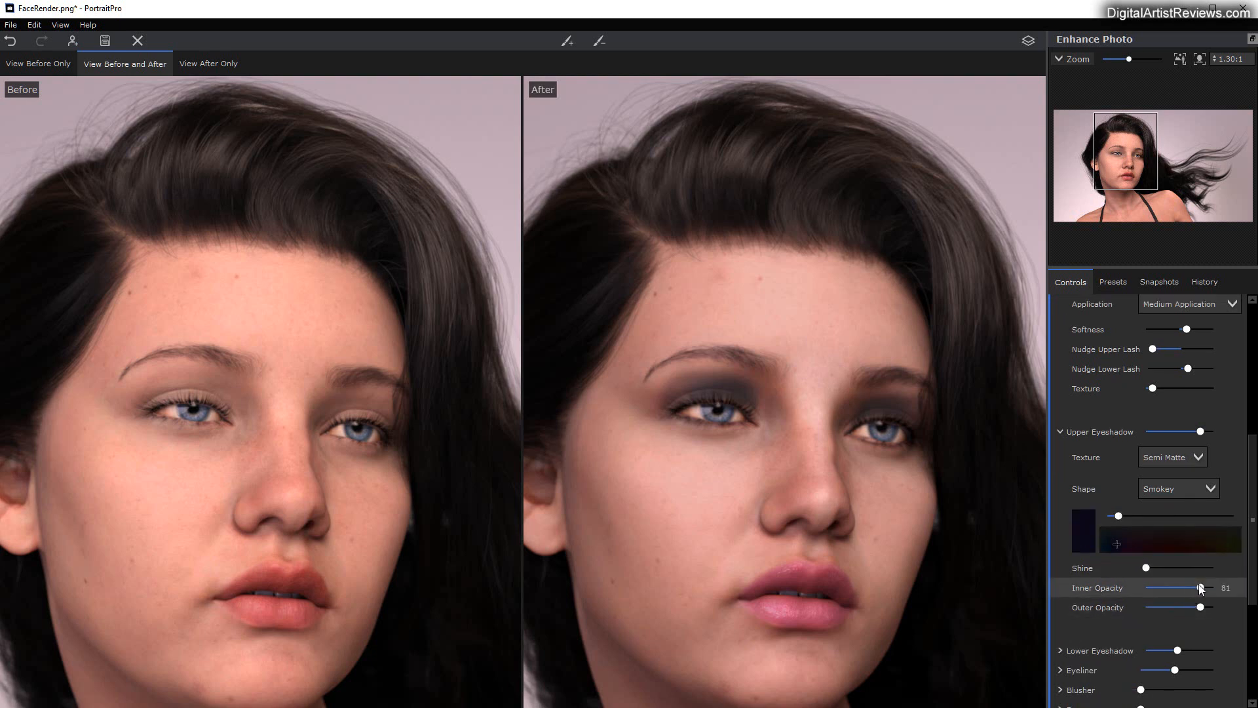
{"action": "left_click_drag", "start_coordinate": [1201, 589], "coordinate": [1172, 603]}
{"action": "scroll", "coordinate": [1070, 599], "scroll_direction": "down", "scroll_amount": 2}
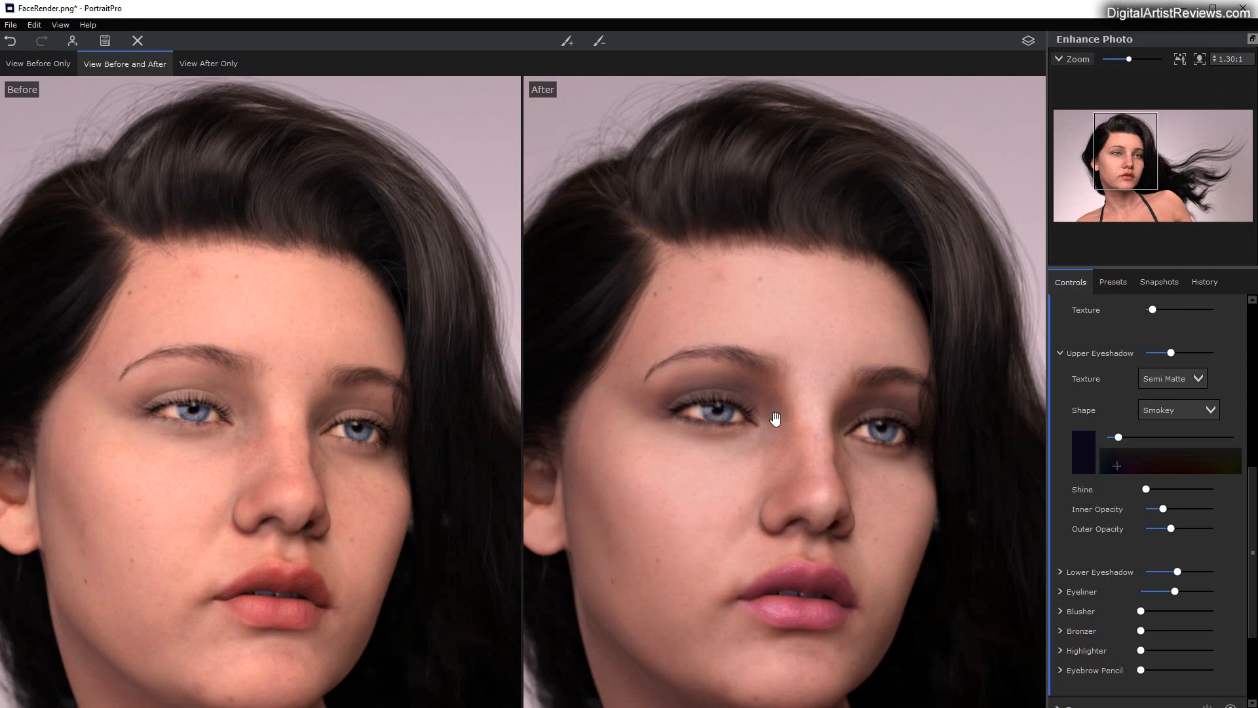
Step: Expand the Eyeliner options, lower the Eyeliner strength below 47, and try Thick Cat Eye before setting Upper Application back to Kohl
{"action": "scroll", "coordinate": [1101, 554], "scroll_direction": "down", "scroll_amount": 2}
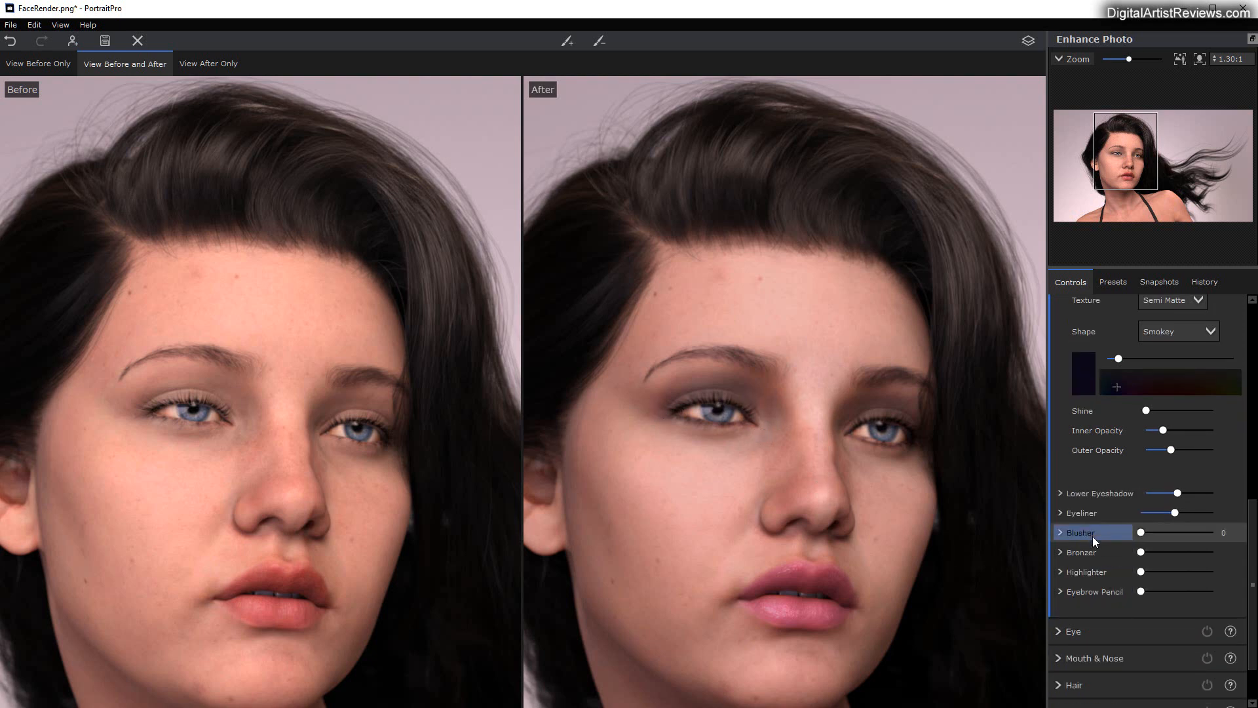
{"action": "left_click", "coordinate": [1060, 513]}
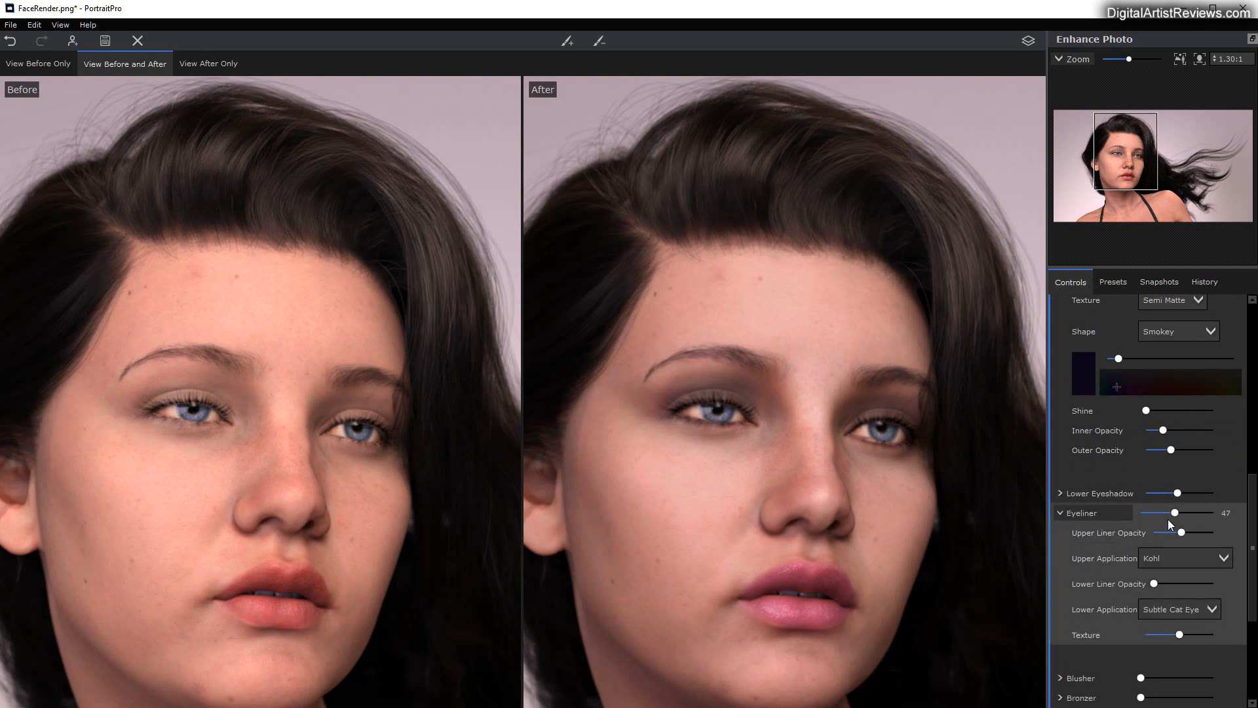
{"action": "mouse_move", "coordinate": [1176, 517]}
{"action": "left_mouse_down"}
{"action": "mouse_move", "coordinate": [1140, 514]}
{"action": "mouse_move", "coordinate": [1213, 513]}
{"action": "mouse_move", "coordinate": [1123, 501]}
{"action": "mouse_move", "coordinate": [1159, 507]}
{"action": "left_mouse_up"}
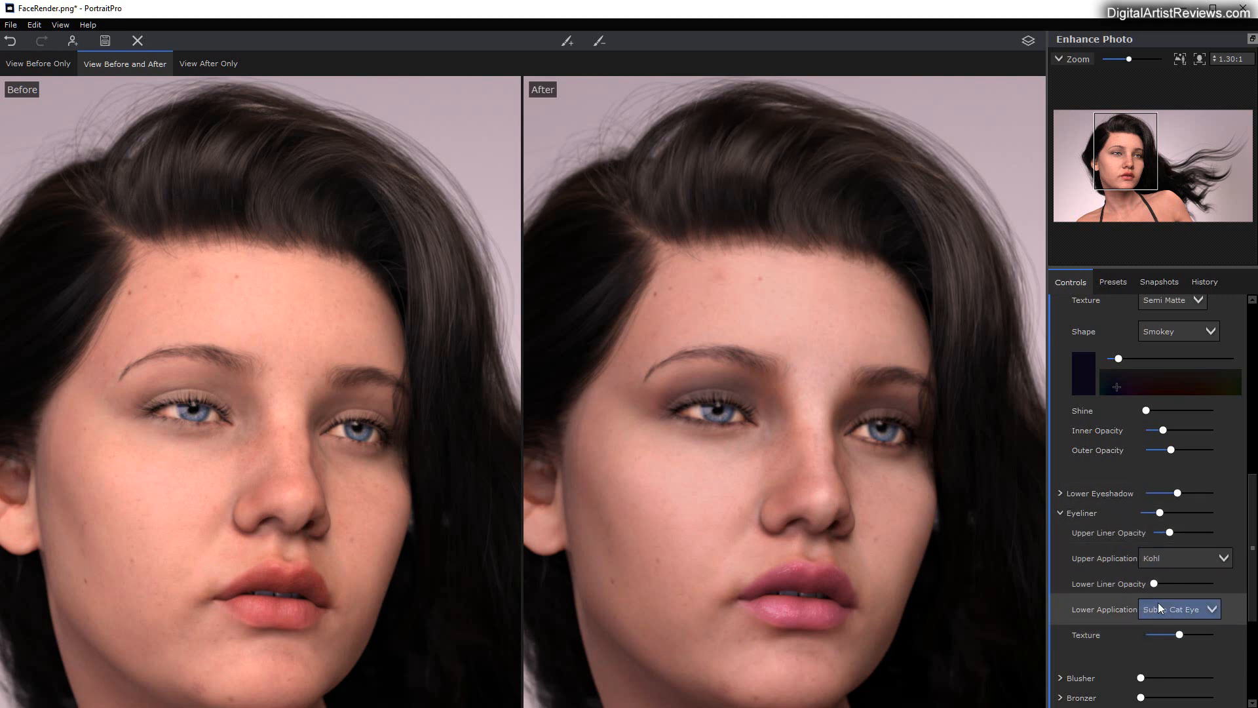
{"action": "left_click", "coordinate": [1188, 554]}
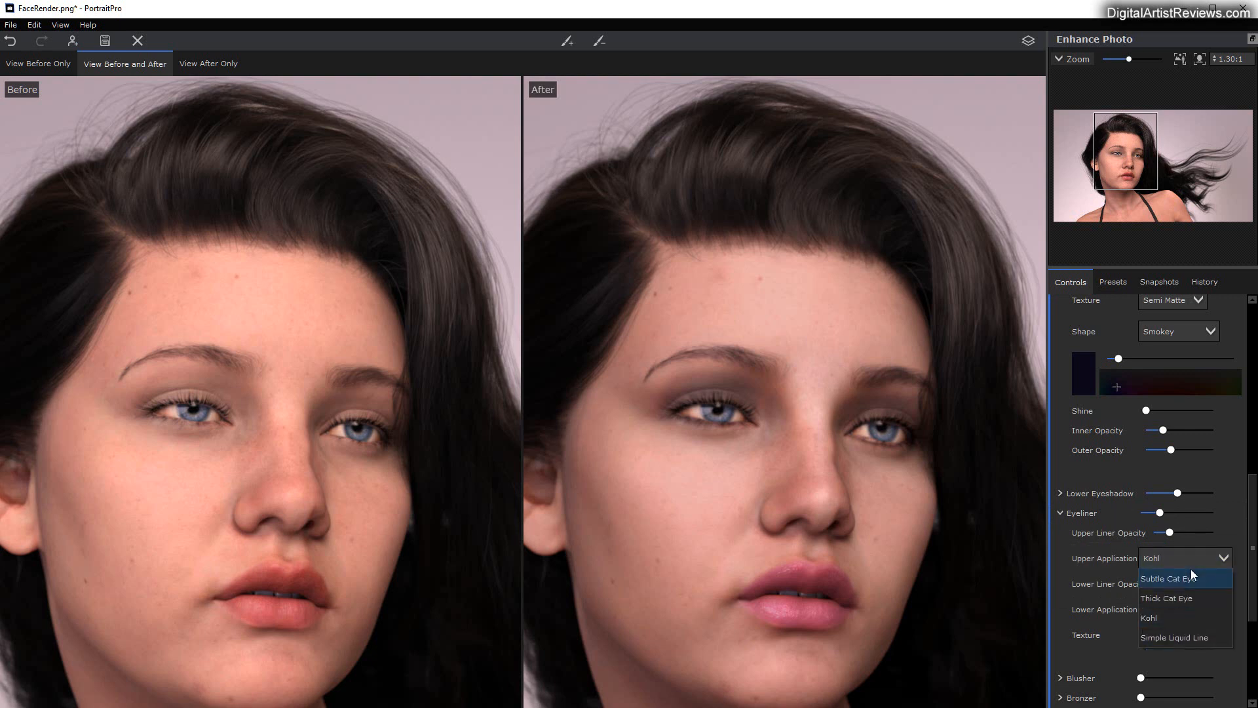
{"action": "left_click", "coordinate": [1183, 598]}
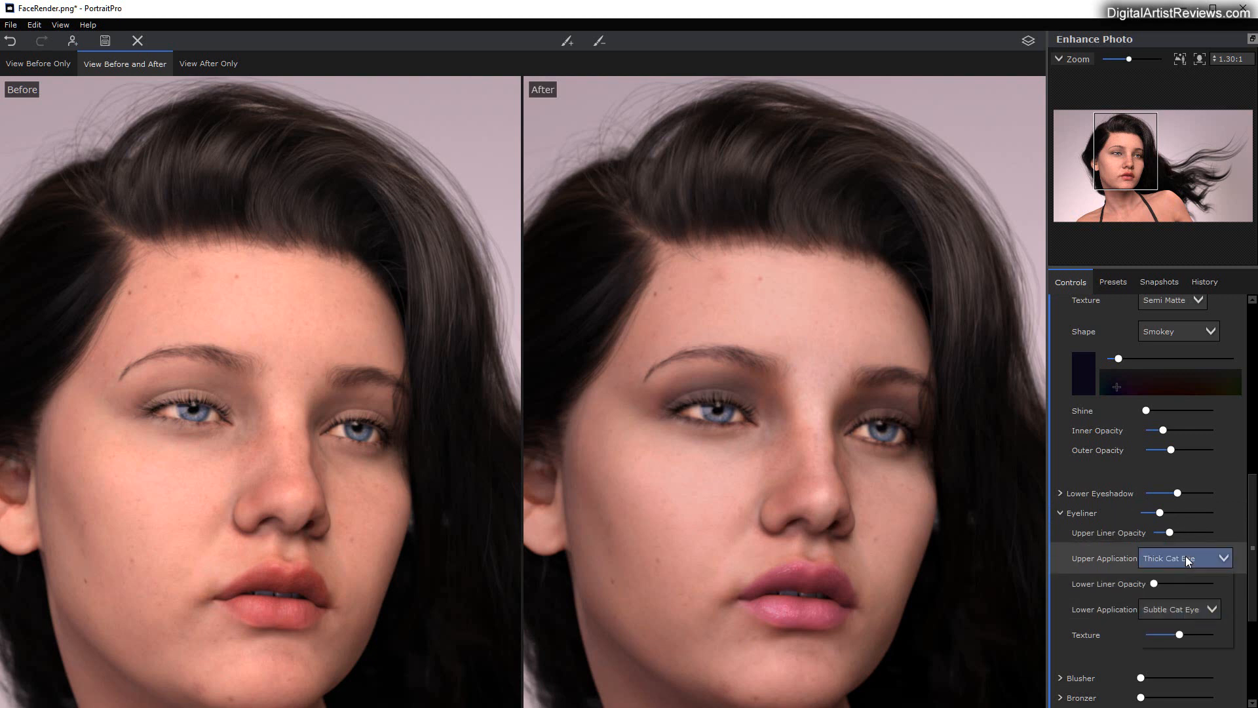
{"action": "left_click", "coordinate": [1186, 556]}
{"action": "left_click", "coordinate": [1168, 617]}
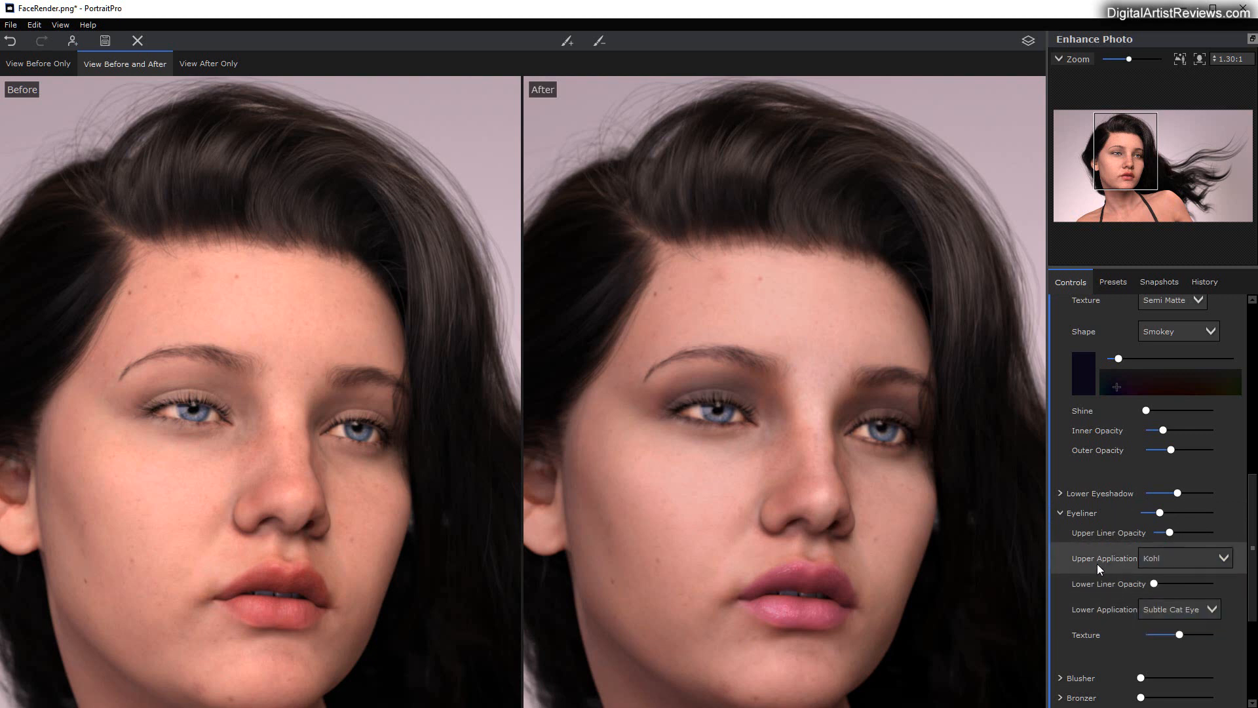
Step: Add a light touch of Blusher by raising its strength slightly above 0
{"action": "scroll", "coordinate": [1095, 563], "scroll_direction": "down", "scroll_amount": 2}
{"action": "scroll", "coordinate": [1091, 564], "scroll_direction": "down", "scroll_amount": 1}
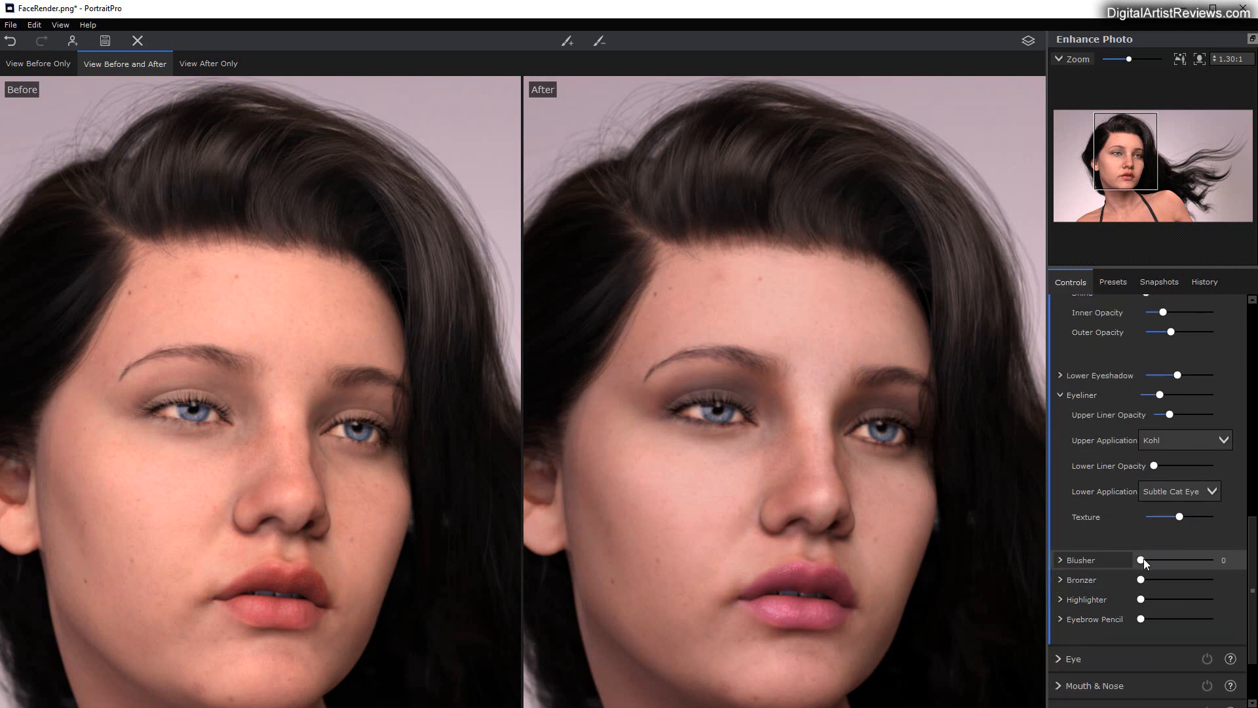
{"action": "left_click_drag", "start_coordinate": [1143, 558], "coordinate": [1156, 558]}
Step: Review the makeup settings against the After view and reduce the Lower Eyeshadow strength to roughly a quarter
{"action": "scroll", "coordinate": [1156, 559], "scroll_direction": "up", "scroll_amount": 10}
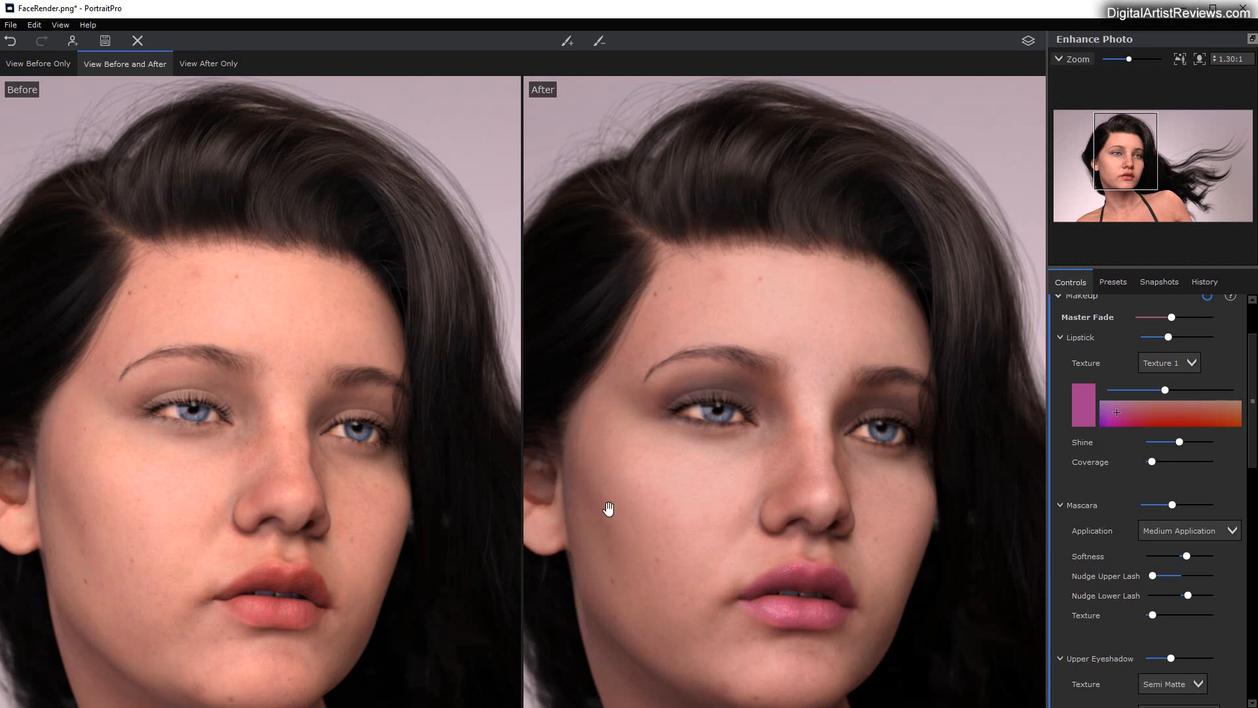
{"action": "scroll", "coordinate": [1086, 563], "scroll_direction": "down", "scroll_amount": 2}
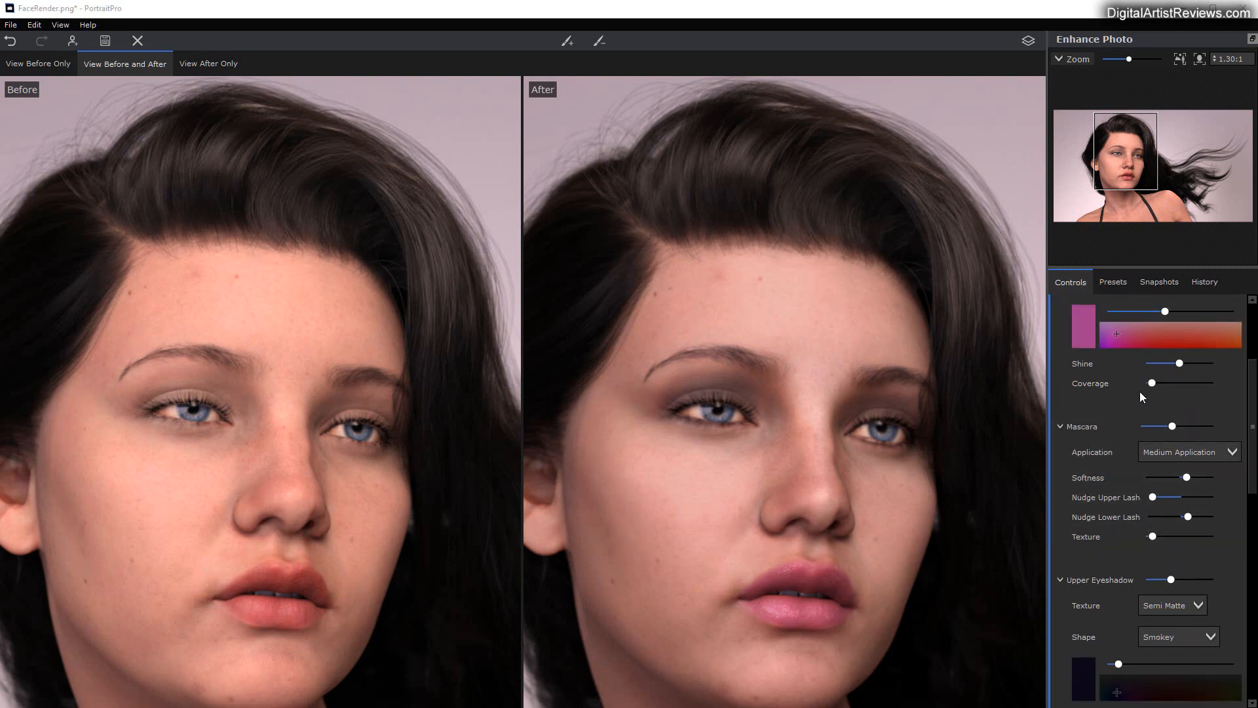
{"action": "scroll", "coordinate": [1096, 496], "scroll_direction": "down", "scroll_amount": 3}
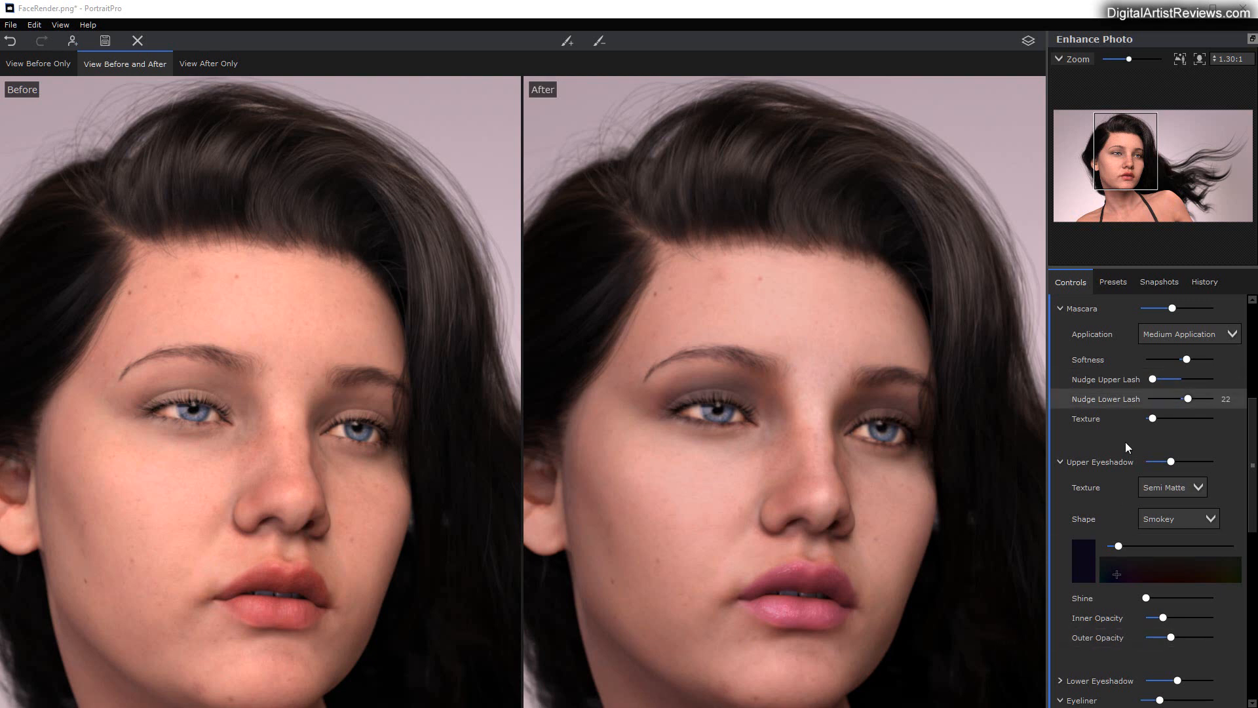
{"action": "scroll", "coordinate": [1078, 544], "scroll_direction": "down", "scroll_amount": 2}
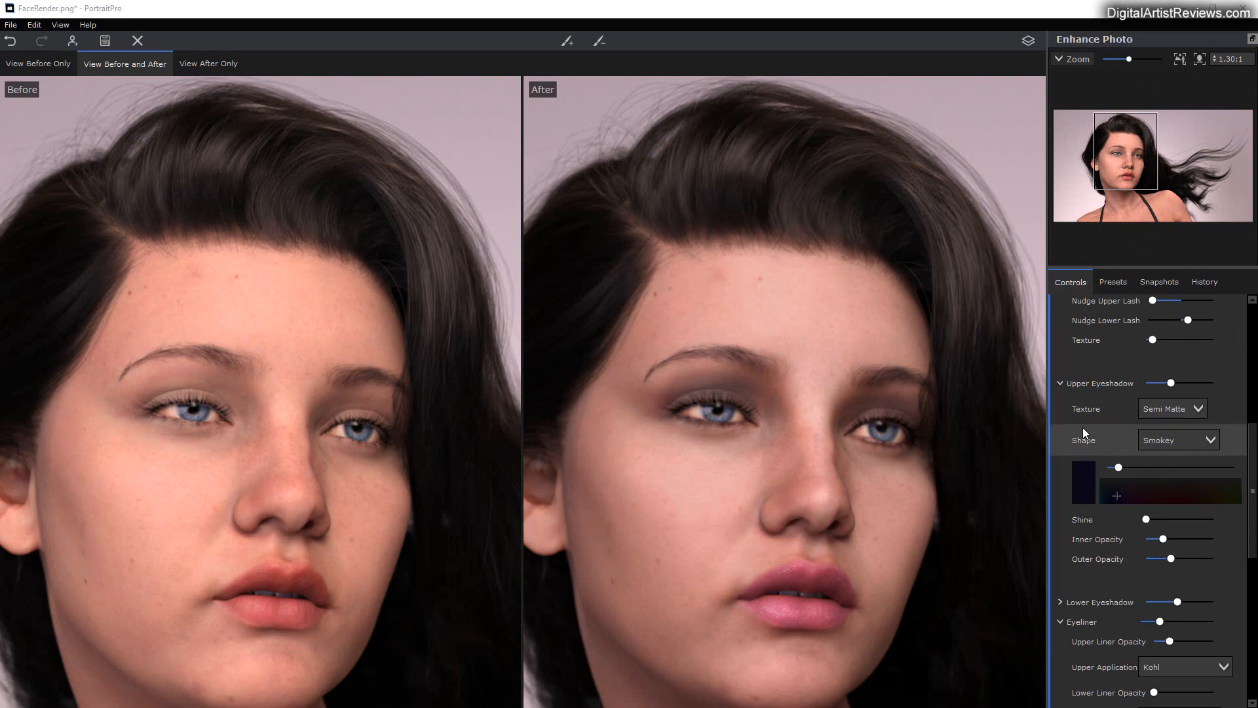
{"action": "mouse_move", "coordinate": [328, 452]}
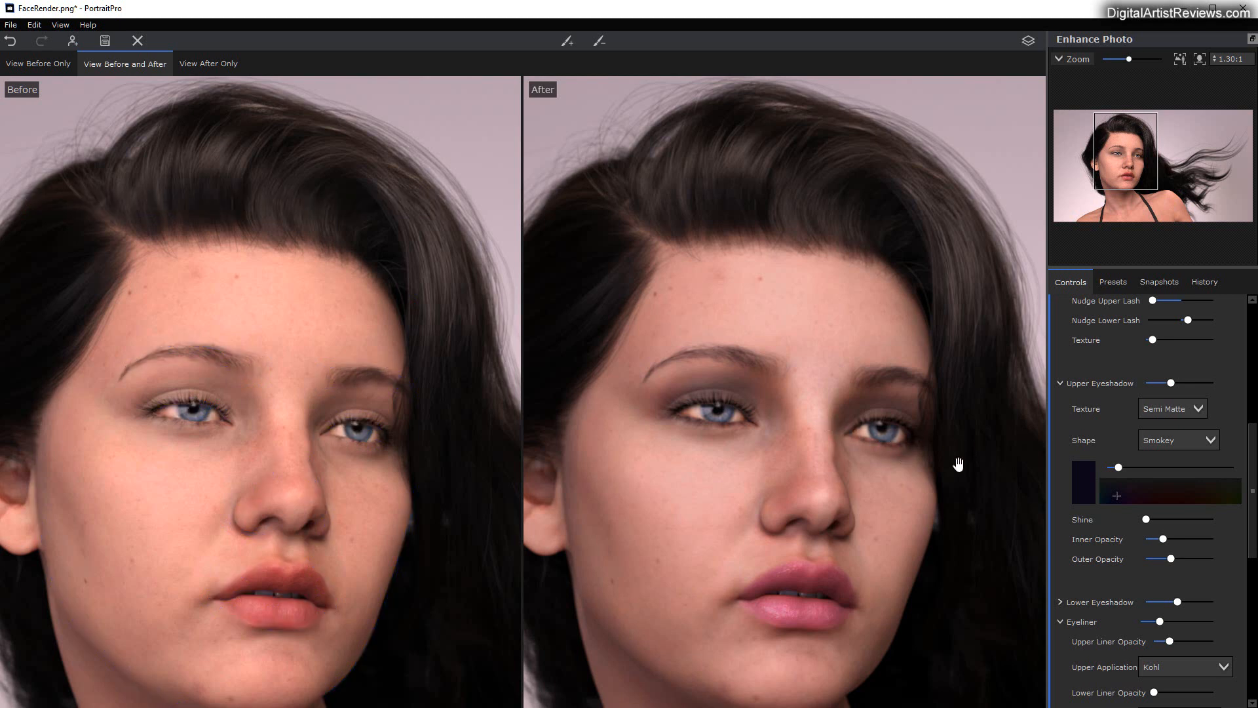
{"action": "scroll", "coordinate": [1156, 587], "scroll_direction": "down", "scroll_amount": 2}
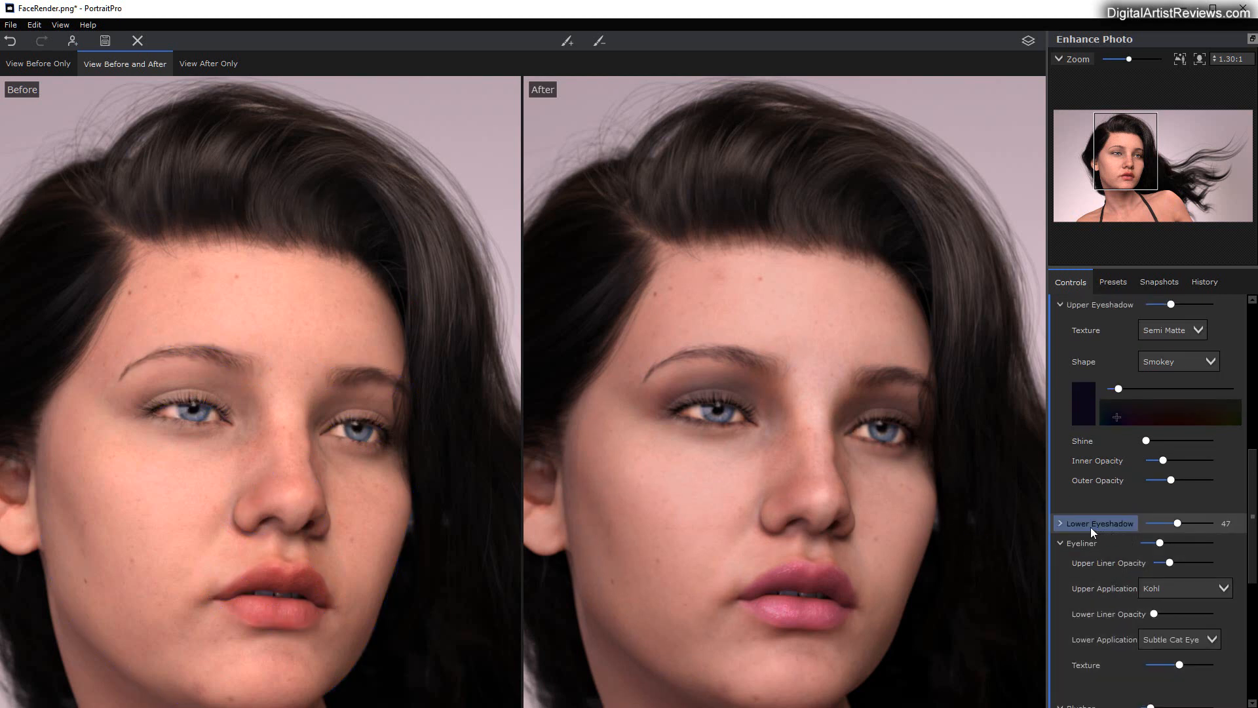
{"action": "left_click", "coordinate": [1178, 523]}
{"action": "scroll", "coordinate": [1189, 521], "scroll_direction": "up", "scroll_amount": 9}
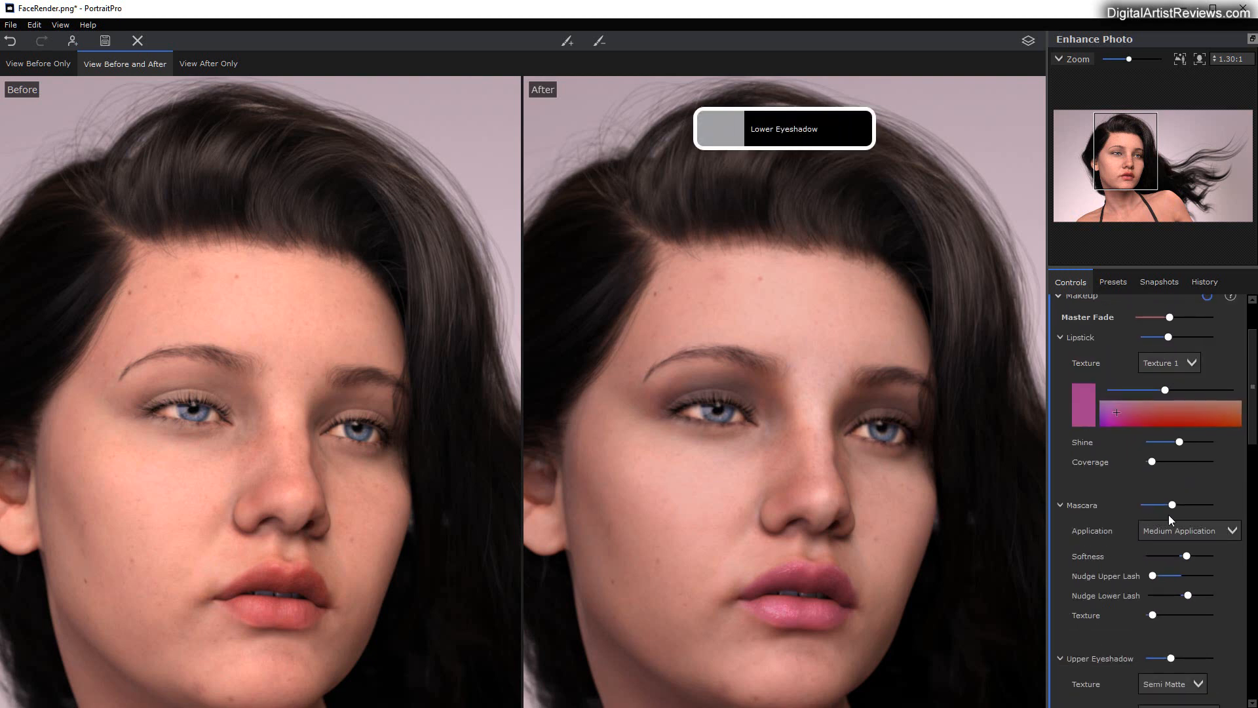
Step: Try a moderate Bronzer strength on the face
{"action": "scroll", "coordinate": [1126, 567], "scroll_direction": "down", "scroll_amount": 1}
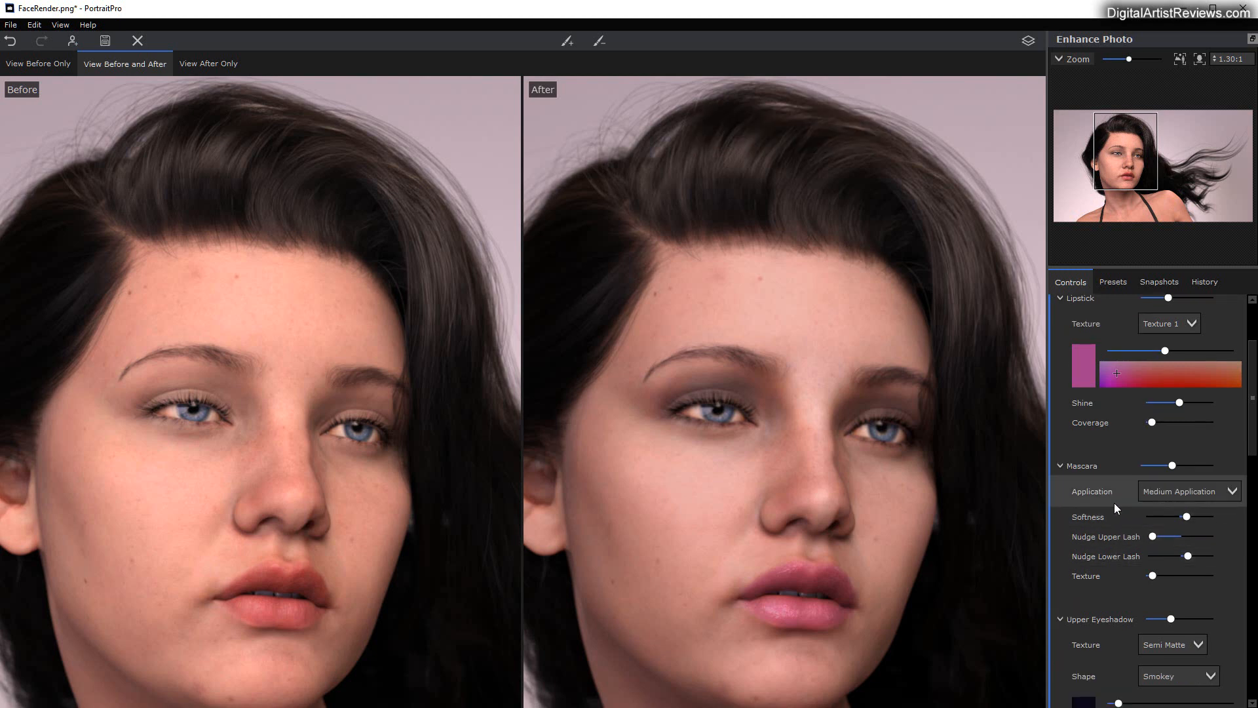
{"action": "scroll", "coordinate": [1113, 502], "scroll_direction": "down", "scroll_amount": 1}
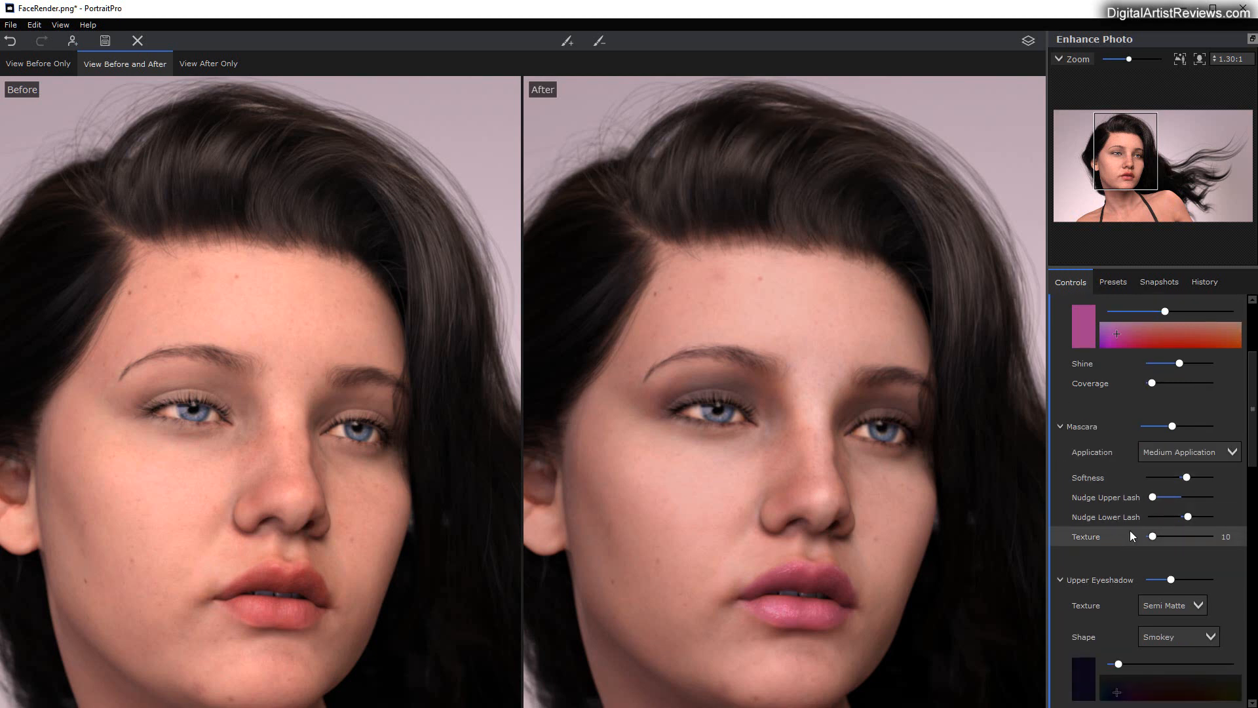
{"action": "scroll", "coordinate": [1121, 531], "scroll_direction": "down", "scroll_amount": 7}
{"action": "scroll", "coordinate": [1095, 498], "scroll_direction": "down", "scroll_amount": 12}
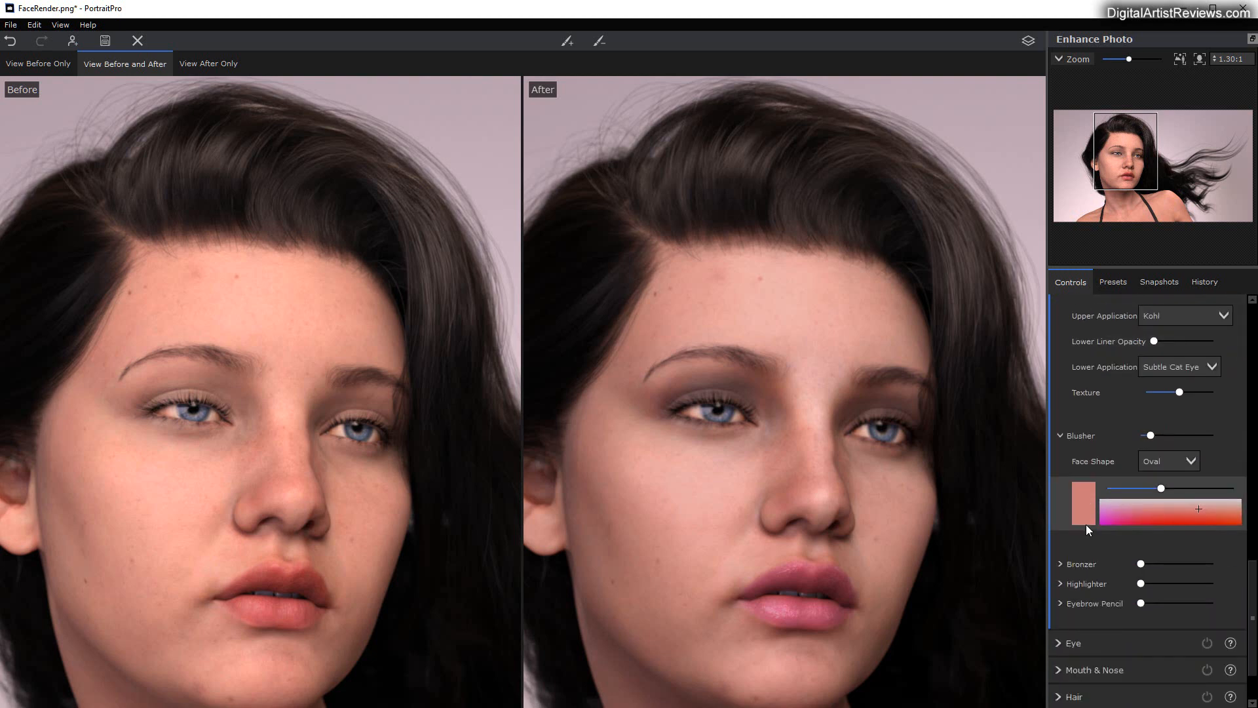
{"action": "scroll", "coordinate": [1092, 524], "scroll_direction": "down", "scroll_amount": 2}
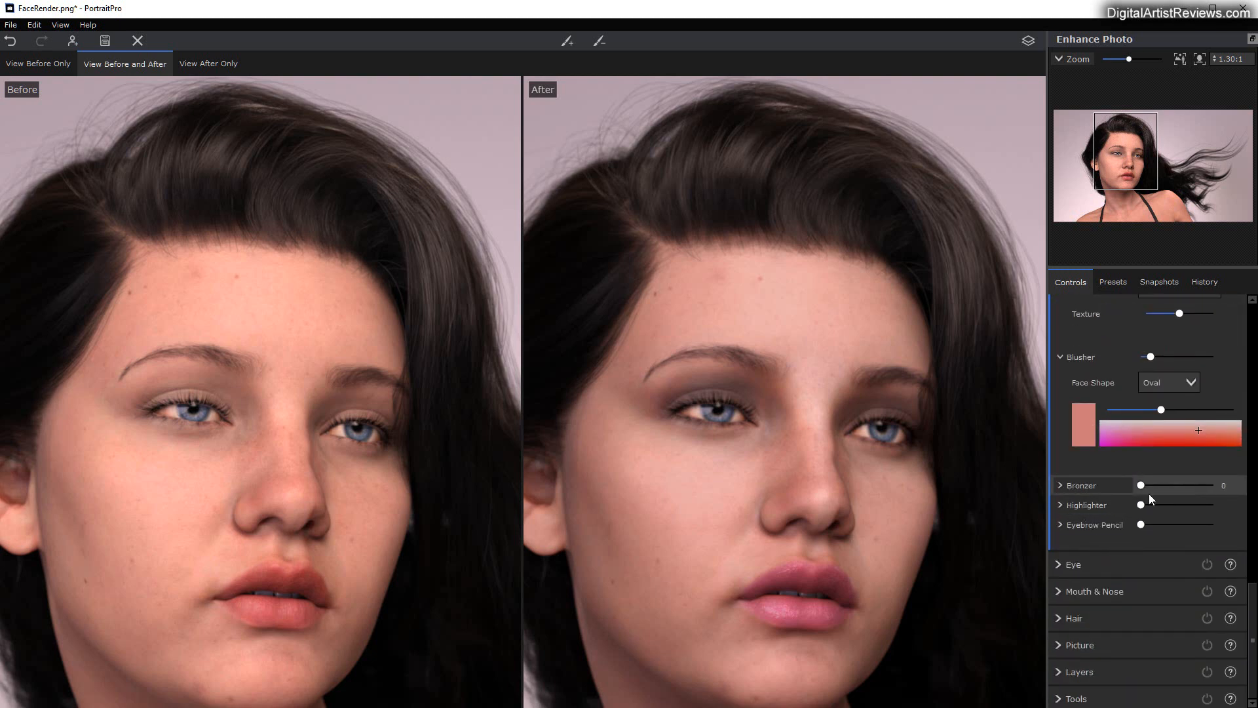
{"action": "mouse_move", "coordinate": [1140, 486]}
{"action": "left_mouse_down"}
{"action": "mouse_move", "coordinate": [1205, 485]}
{"action": "mouse_move", "coordinate": [1141, 501]}
{"action": "mouse_move", "coordinate": [1221, 493]}
{"action": "mouse_move", "coordinate": [1162, 490]}
{"action": "left_mouse_up"}
Step: Try the Highlighter makeup on the face and return its strength to 0
{"action": "scroll", "coordinate": [1102, 597], "scroll_direction": "down", "scroll_amount": 6}
{"action": "scroll", "coordinate": [1102, 596], "scroll_direction": "down", "scroll_amount": 5}
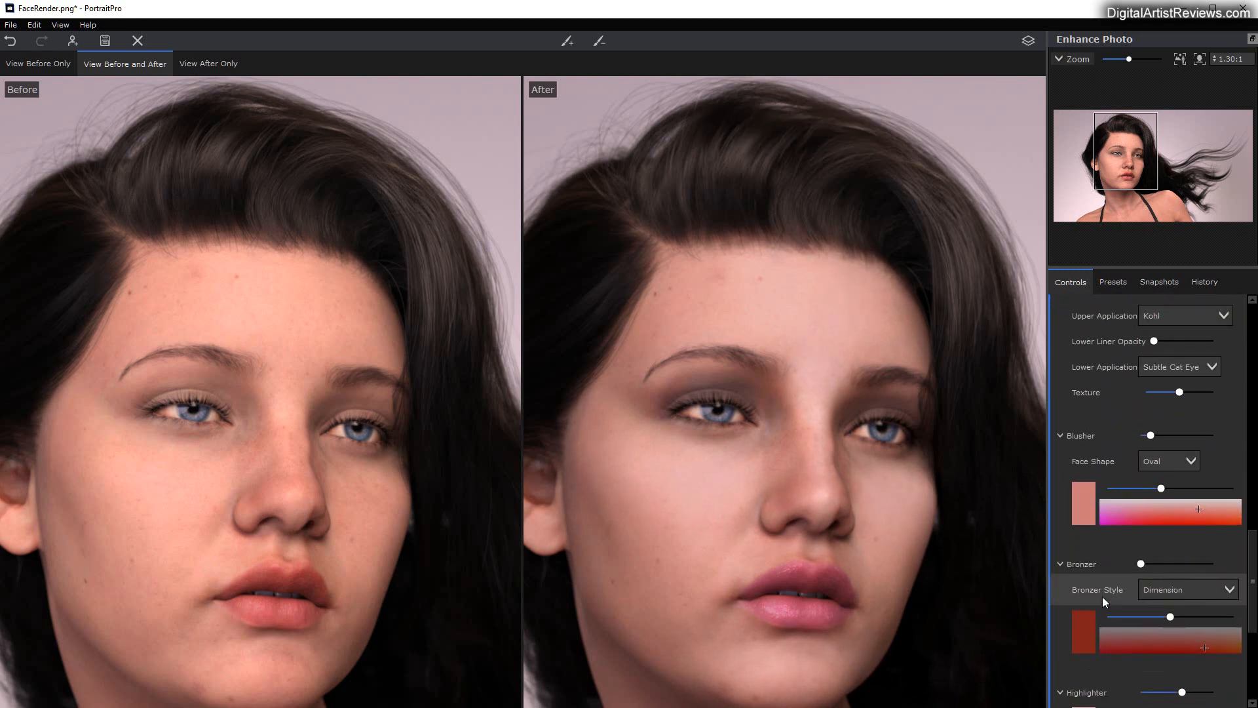
{"action": "left_click", "coordinate": [1174, 495]}
{"action": "left_click_drag", "start_coordinate": [1174, 495], "coordinate": [1135, 496]}
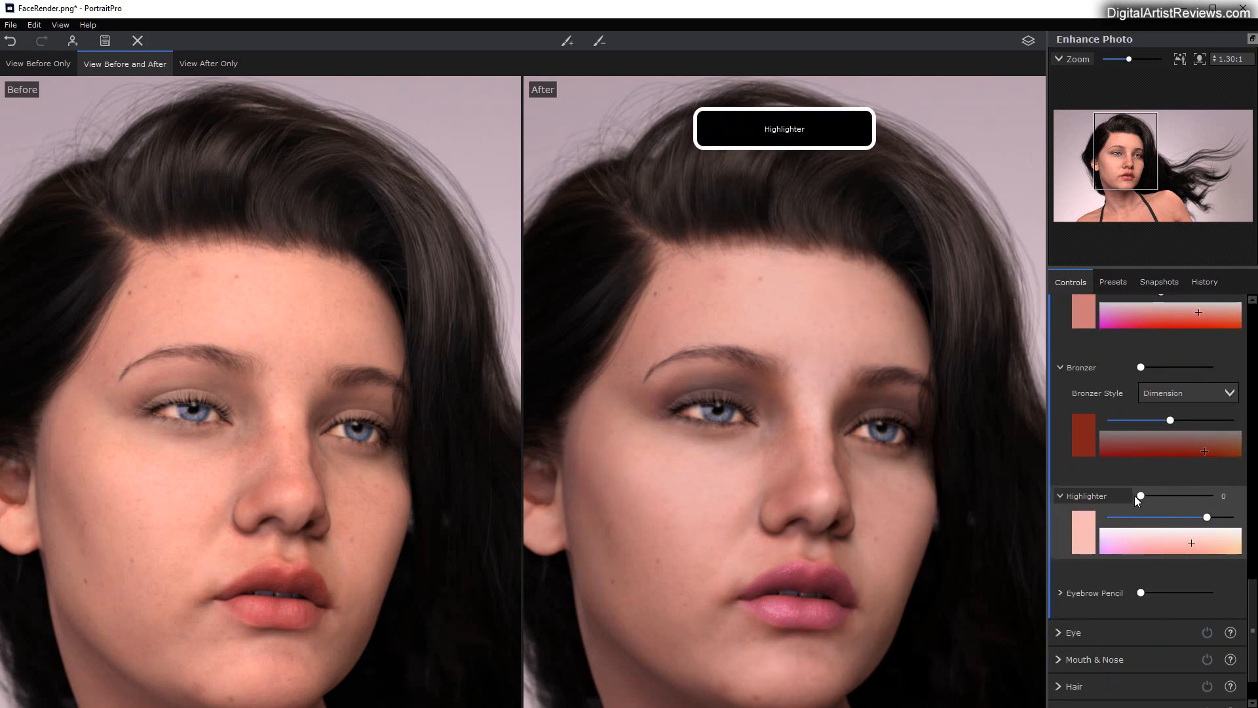
Step: Darken the eyebrows lightly with Eyebrow Pencil at roughly a fifth of full strength
{"action": "scroll", "coordinate": [1107, 577], "scroll_direction": "down", "scroll_amount": 2}
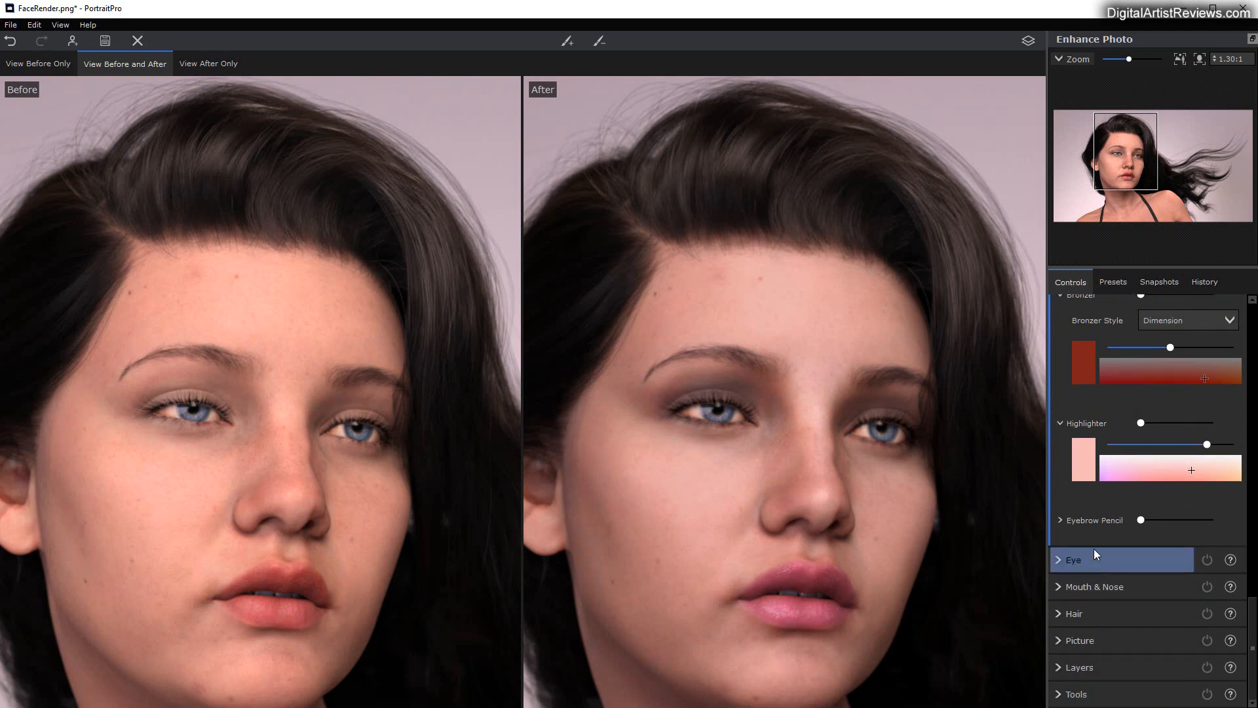
{"action": "mouse_move", "coordinate": [1141, 522]}
{"action": "left_mouse_down"}
{"action": "mouse_move", "coordinate": [1195, 518]}
{"action": "mouse_move", "coordinate": [1134, 513]}
{"action": "mouse_move", "coordinate": [1158, 511]}
{"action": "left_mouse_up"}
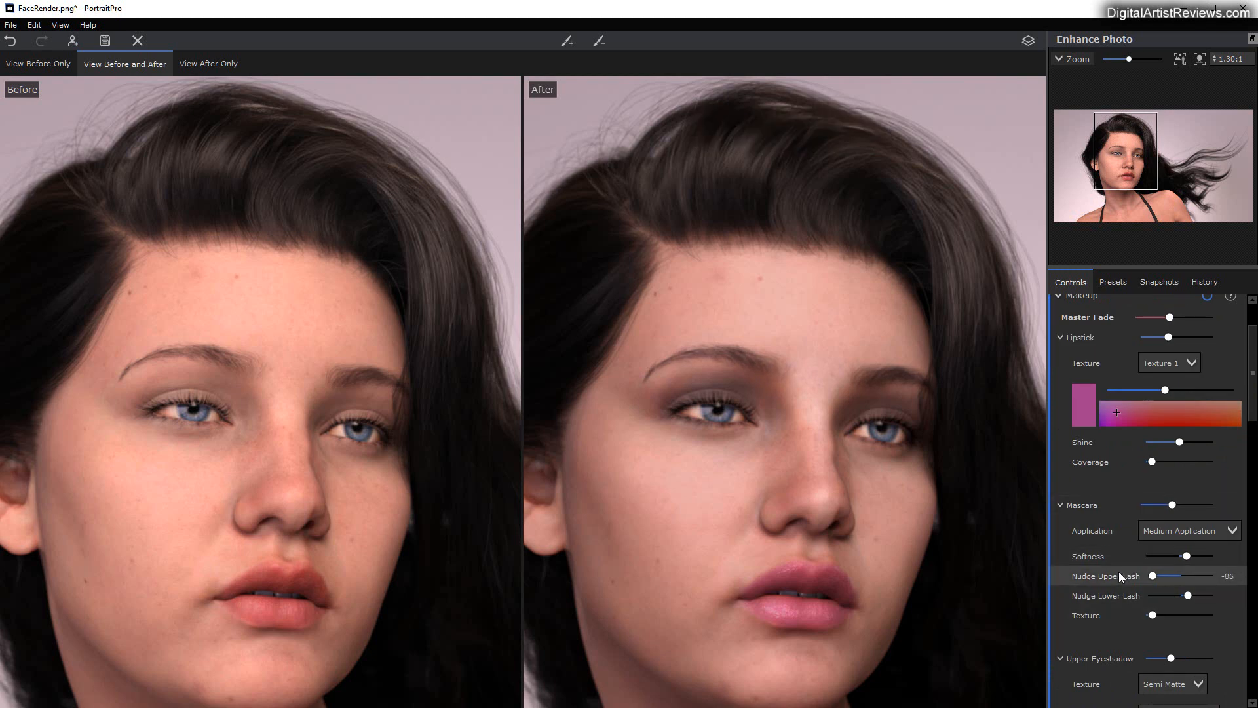
{"action": "scroll", "coordinate": [1119, 572], "scroll_direction": "down", "scroll_amount": 10}
{"action": "scroll", "coordinate": [1089, 562], "scroll_direction": "down", "scroll_amount": 10}
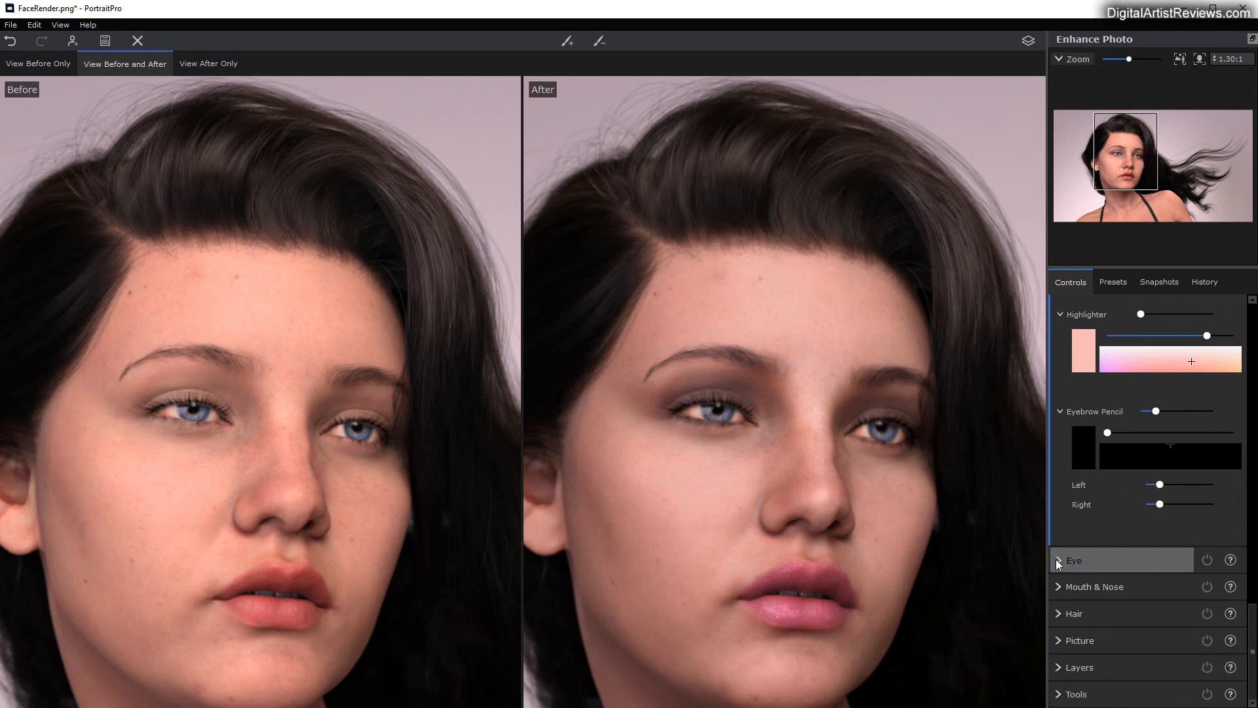
Step: Whiten the eyes at about half strength, with a moderate Clean Eyes setting and a slightly larger Whitening Area
{"action": "left_click", "coordinate": [1065, 560]}
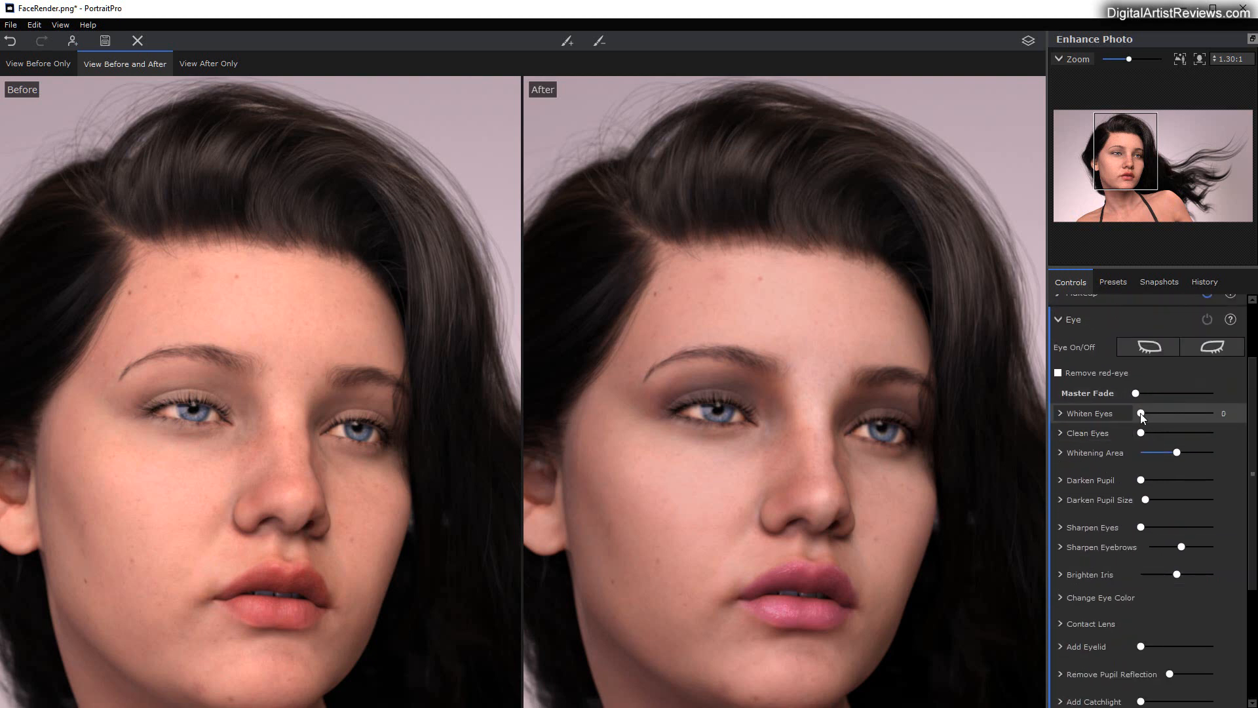
{"action": "left_click_drag", "start_coordinate": [1140, 413], "coordinate": [1186, 447]}
{"action": "left_click", "coordinate": [1169, 394]}
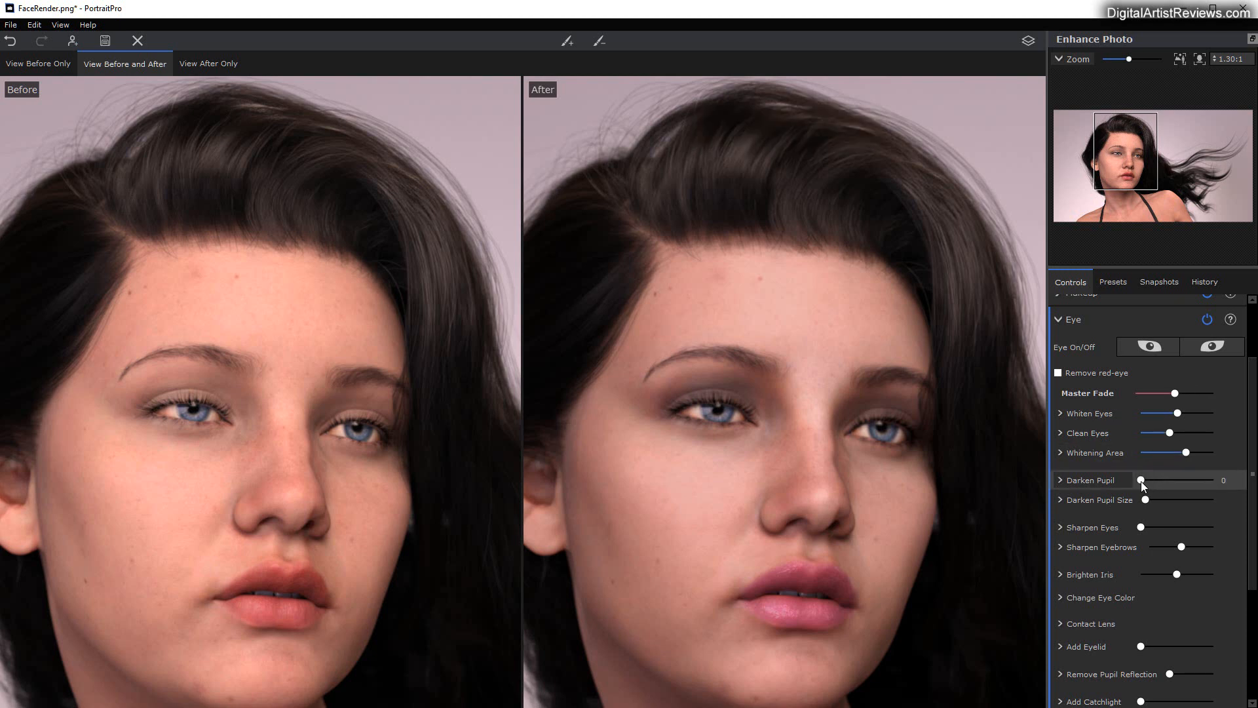
Step: Set Sharpen Eyes to its maximum and moderately increase Brighten Iris
{"action": "left_click_drag", "start_coordinate": [1143, 529], "coordinate": [1230, 522]}
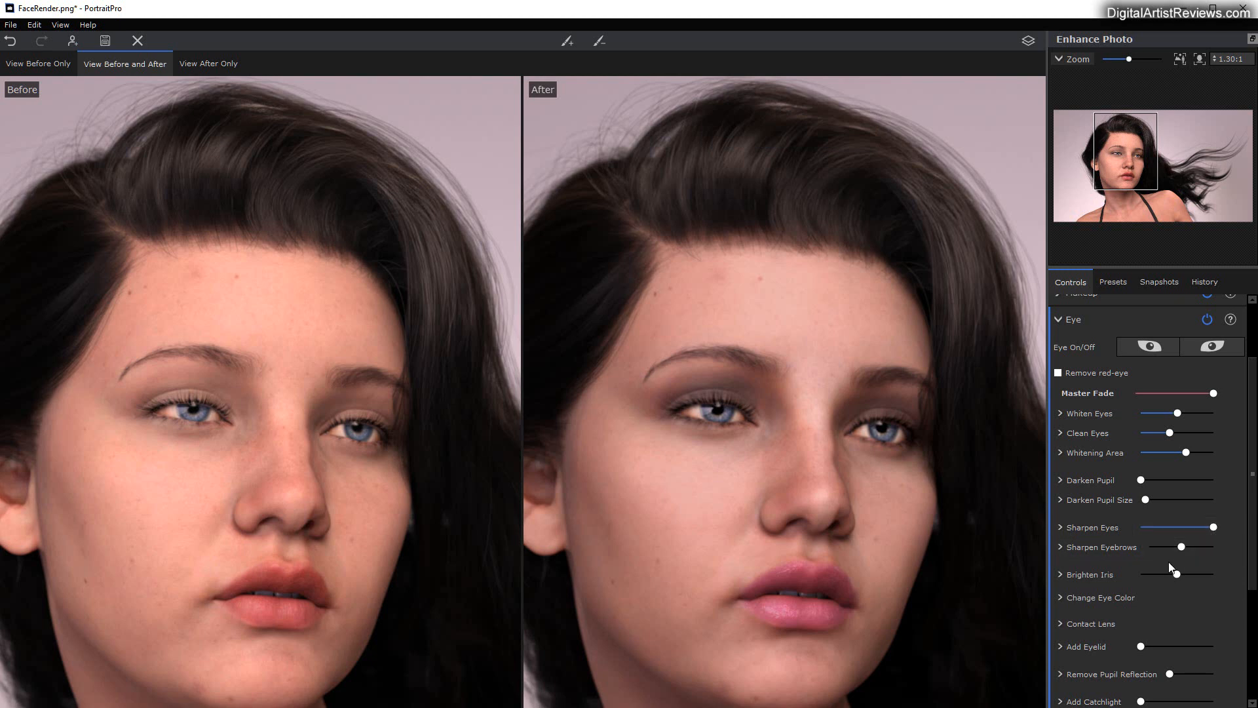
{"action": "scroll", "coordinate": [1153, 560], "scroll_direction": "down", "scroll_amount": 1}
{"action": "mouse_move", "coordinate": [1177, 495]}
{"action": "left_mouse_down"}
{"action": "mouse_move", "coordinate": [1210, 495]}
{"action": "mouse_move", "coordinate": [1197, 495]}
{"action": "left_mouse_up"}
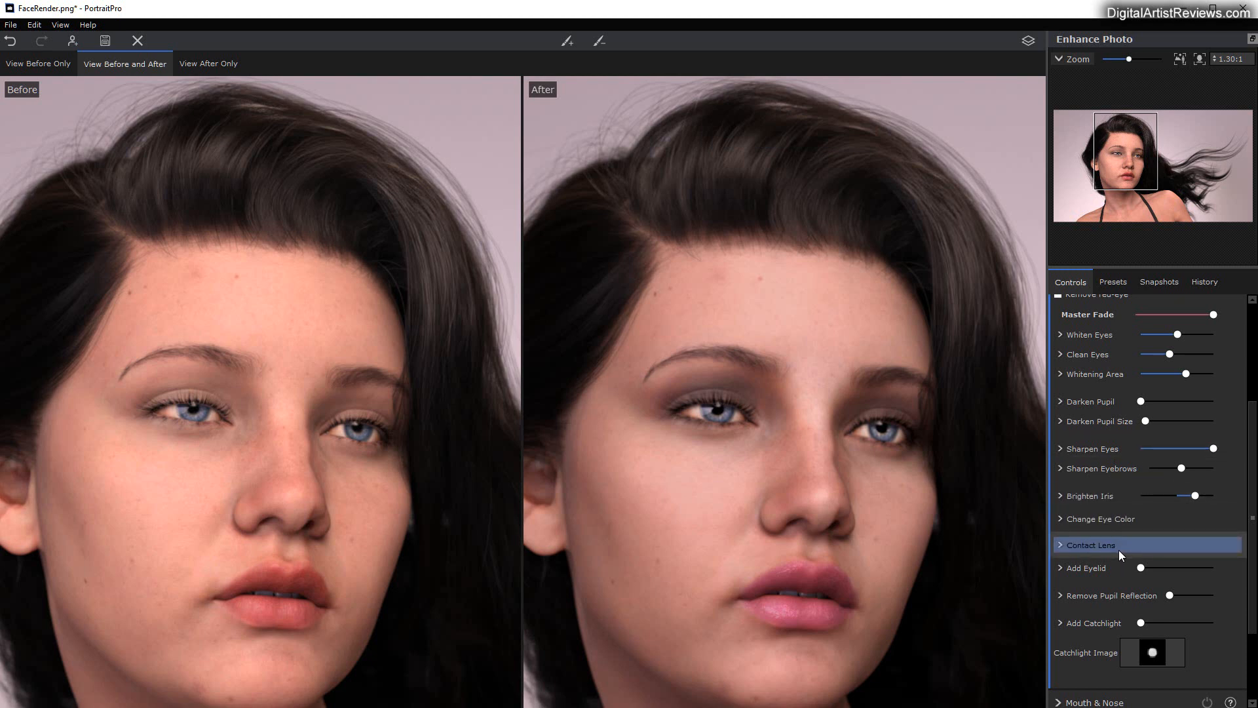
Step: Set Add Eyelid to roughly 80 percent and Add Catchlight to 84
{"action": "scroll", "coordinate": [1107, 551], "scroll_direction": "down", "scroll_amount": 1}
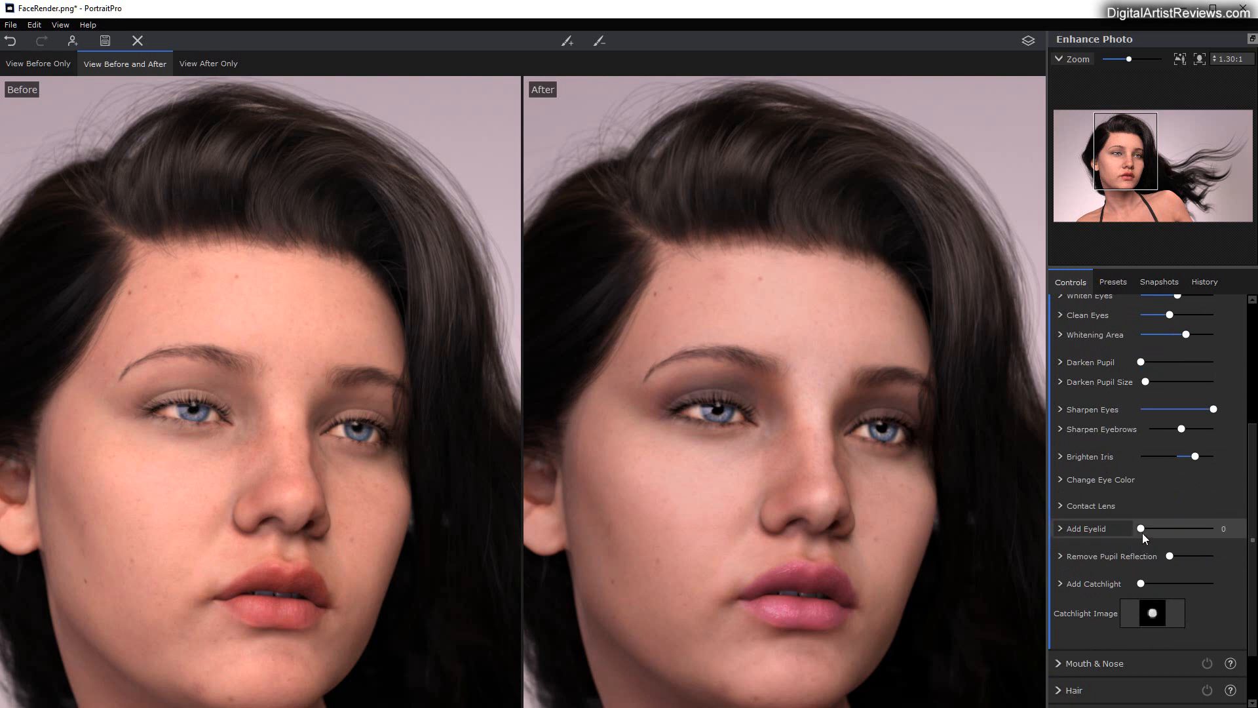
{"action": "left_click_drag", "start_coordinate": [1139, 528], "coordinate": [1201, 530]}
{"action": "scroll", "coordinate": [1124, 556], "scroll_direction": "down", "scroll_amount": 2}
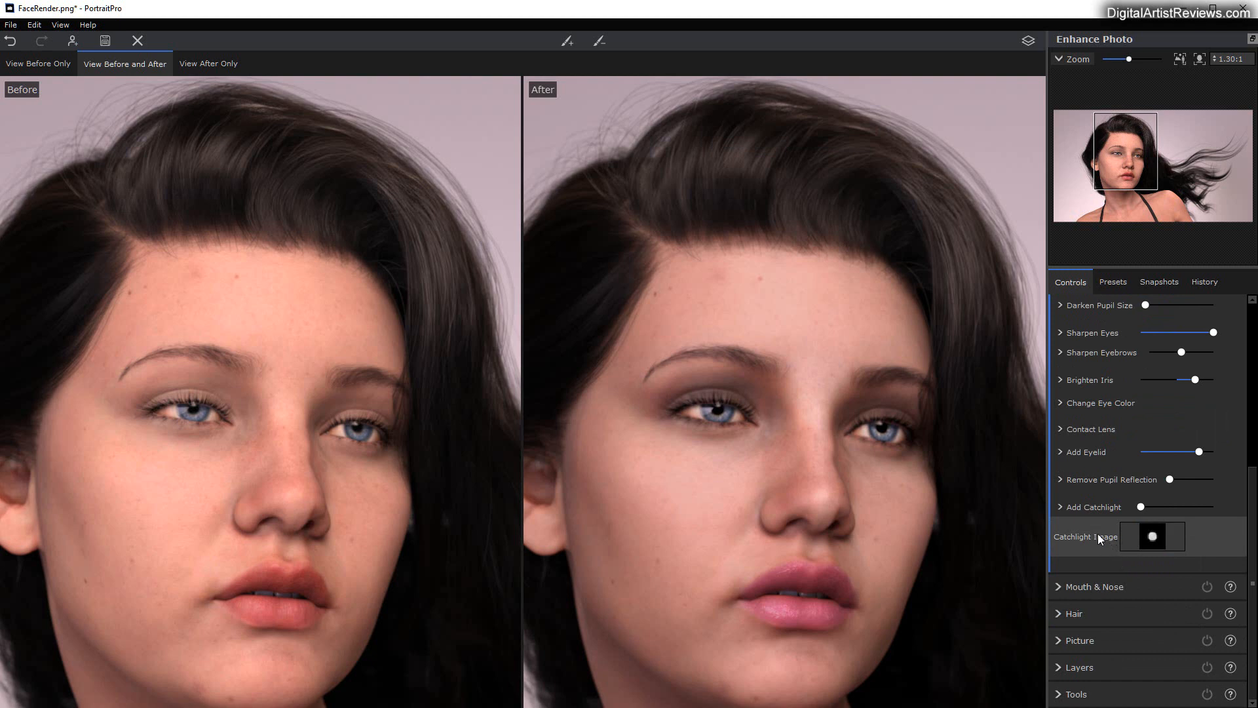
{"action": "left_click_drag", "start_coordinate": [1141, 509], "coordinate": [1201, 498]}
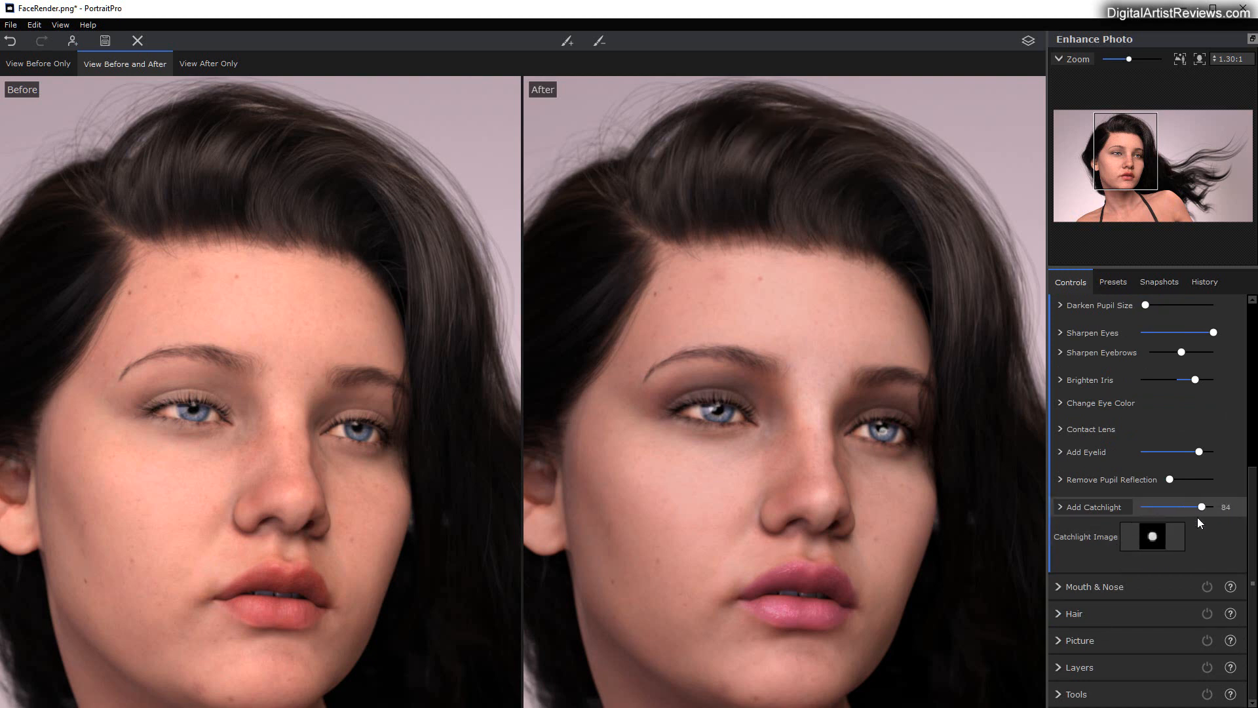
Step: Compare the small and big Beauty Dish catchlight images and apply the big one to the eyes
{"action": "left_click", "coordinate": [1154, 539]}
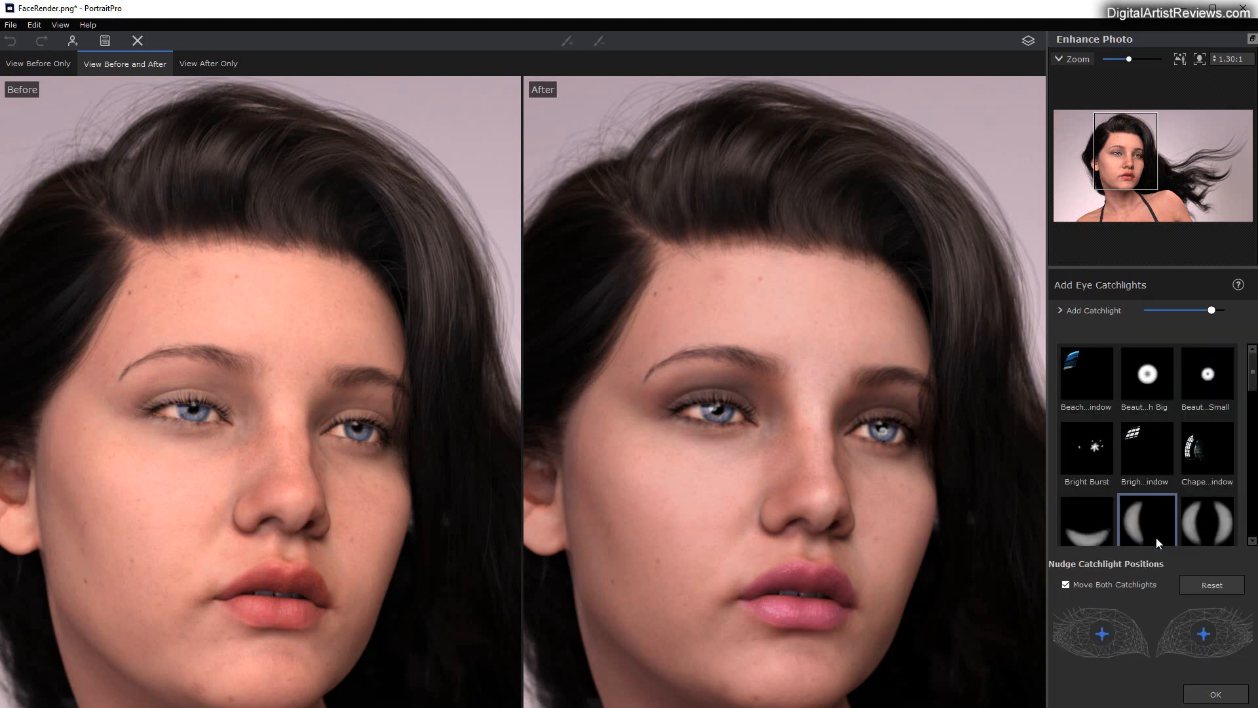
{"action": "left_click", "coordinate": [1213, 379]}
{"action": "left_click", "coordinate": [1147, 376]}
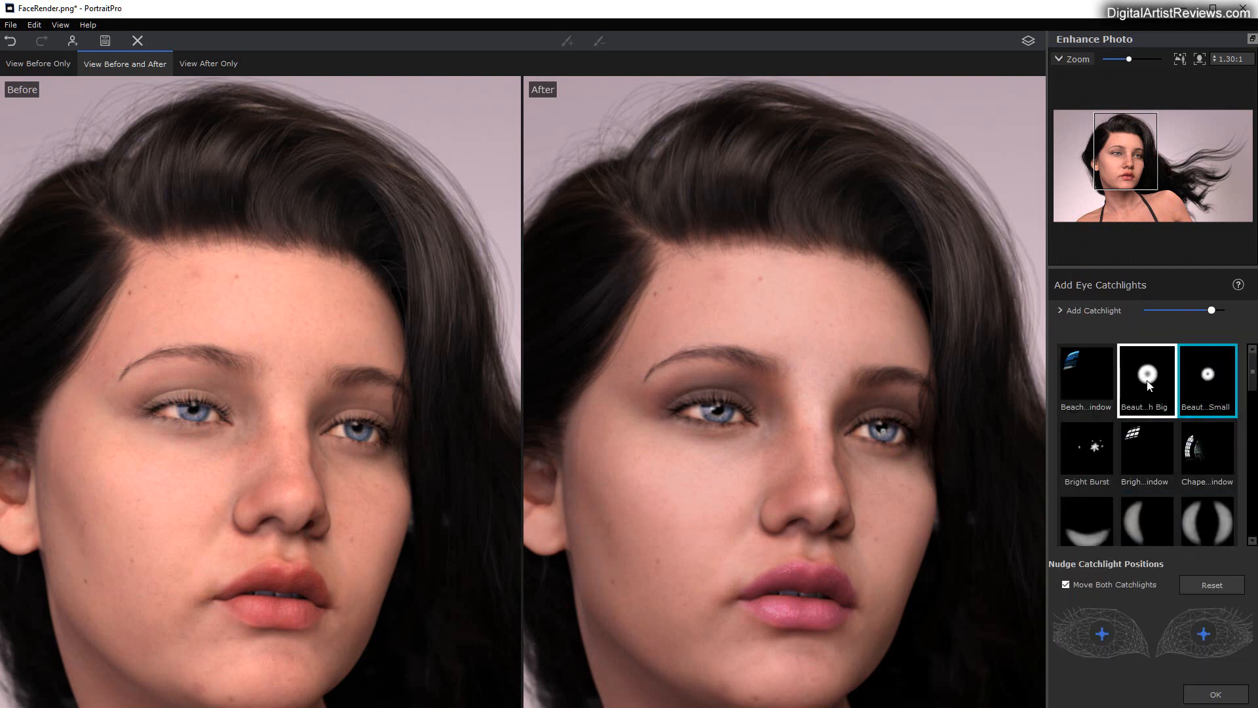
Step: Unlink the two catchlights, nudge each upward on its eye, and reduce the catchlight strength to about two thirds
{"action": "left_click", "coordinate": [1065, 584]}
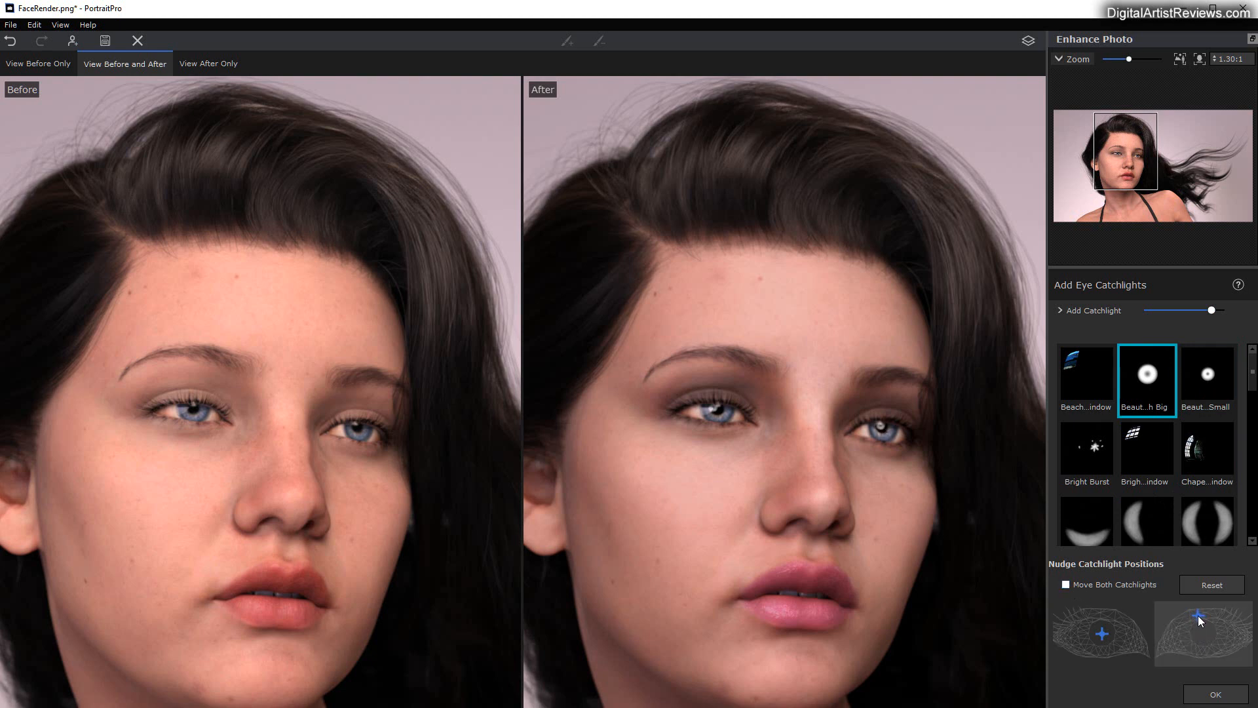
{"action": "left_click_drag", "start_coordinate": [1103, 638], "coordinate": [1109, 633]}
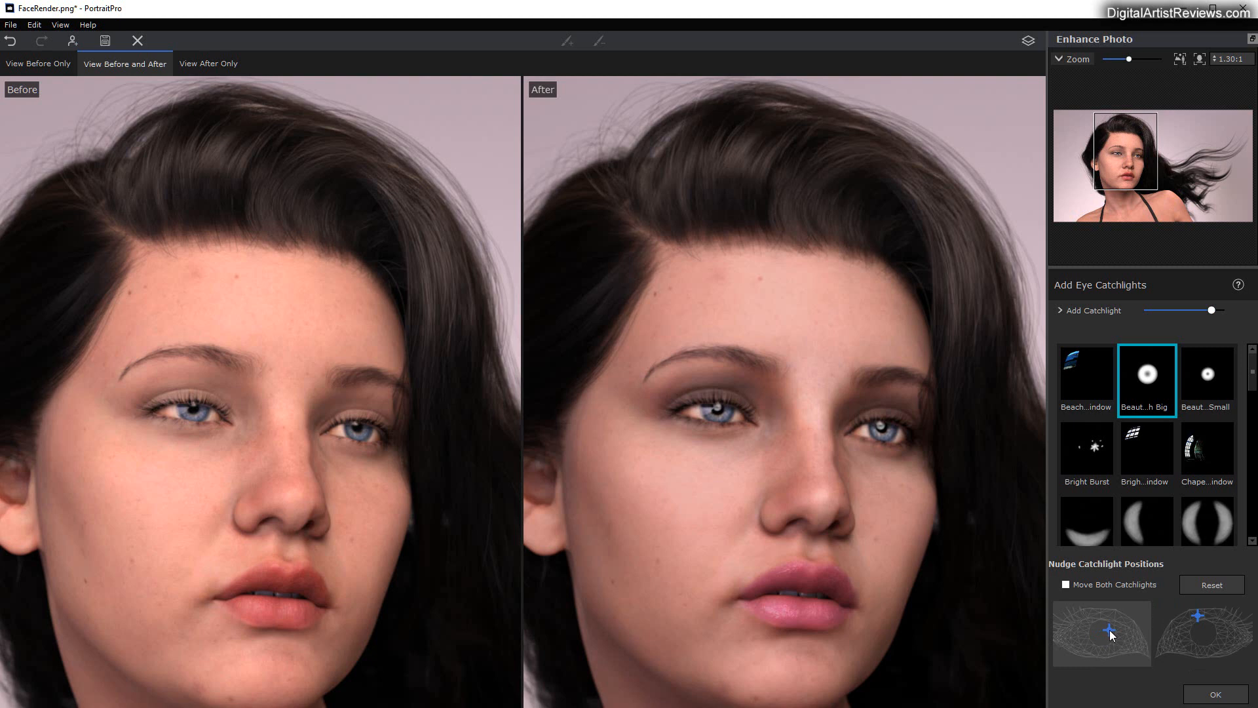
{"action": "left_click_drag", "start_coordinate": [1110, 630], "coordinate": [1111, 627]}
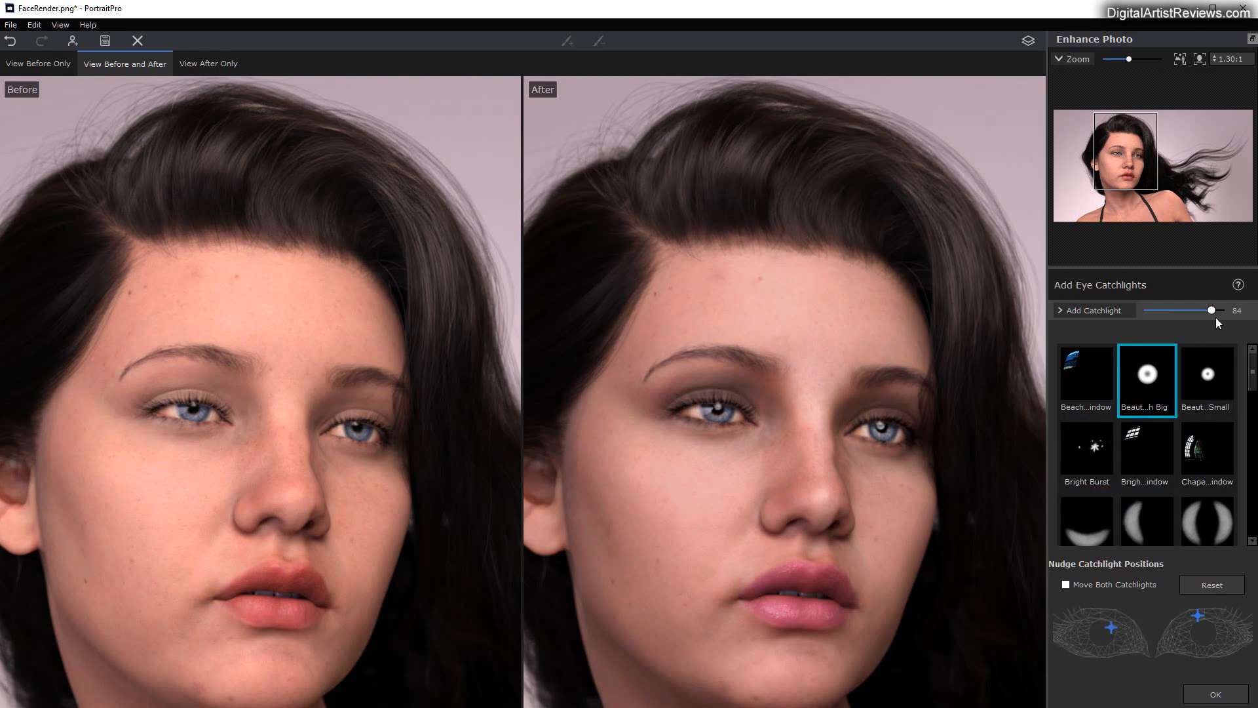
{"action": "mouse_move", "coordinate": [1210, 310]}
{"action": "left_mouse_down"}
{"action": "mouse_move", "coordinate": [1140, 307]}
{"action": "mouse_move", "coordinate": [1238, 306]}
{"action": "mouse_move", "coordinate": [1199, 308]}
{"action": "left_mouse_up"}
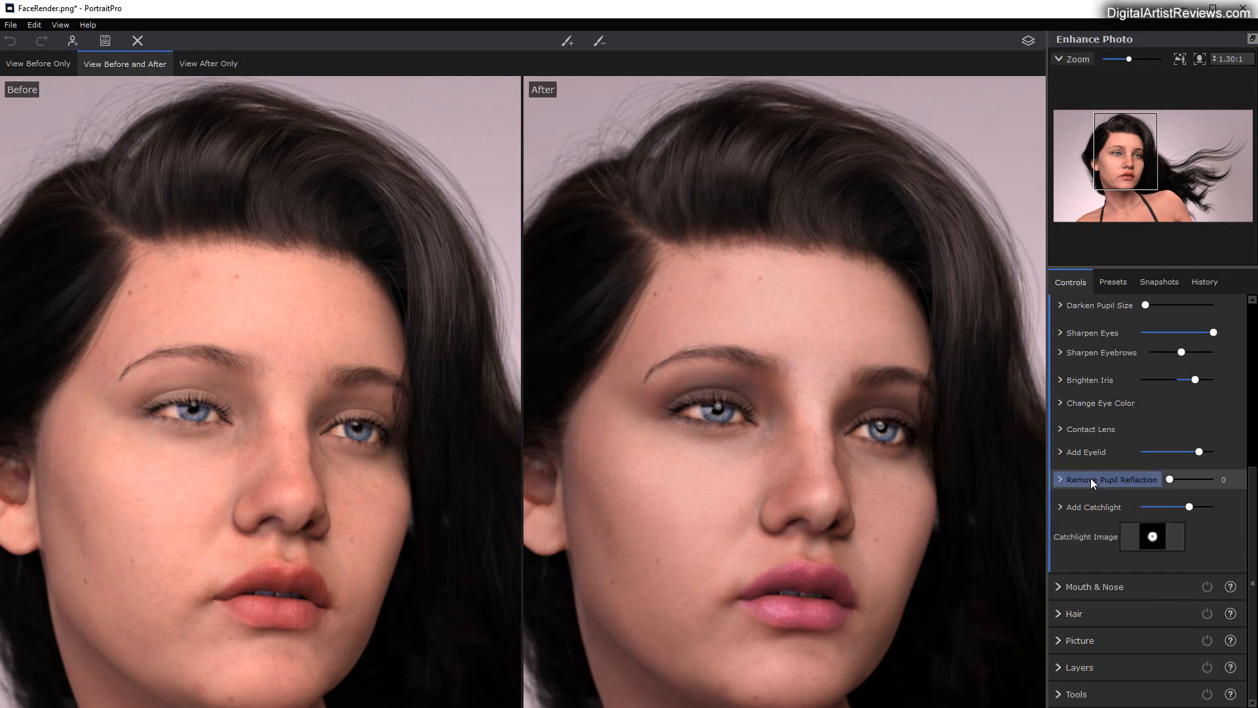
Step: Try Whiten Teeth in the mouth and nose settings and return its strength to 0
{"action": "left_click", "coordinate": [1058, 584]}
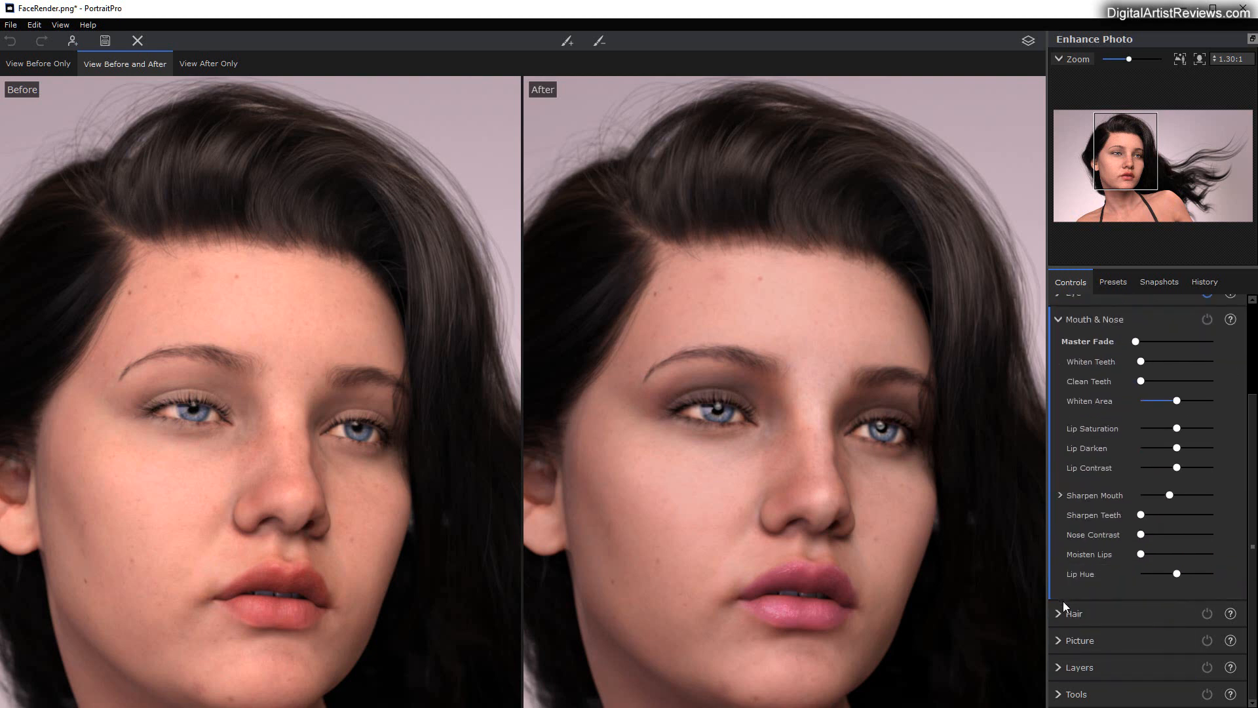
{"action": "left_click", "coordinate": [905, 457]}
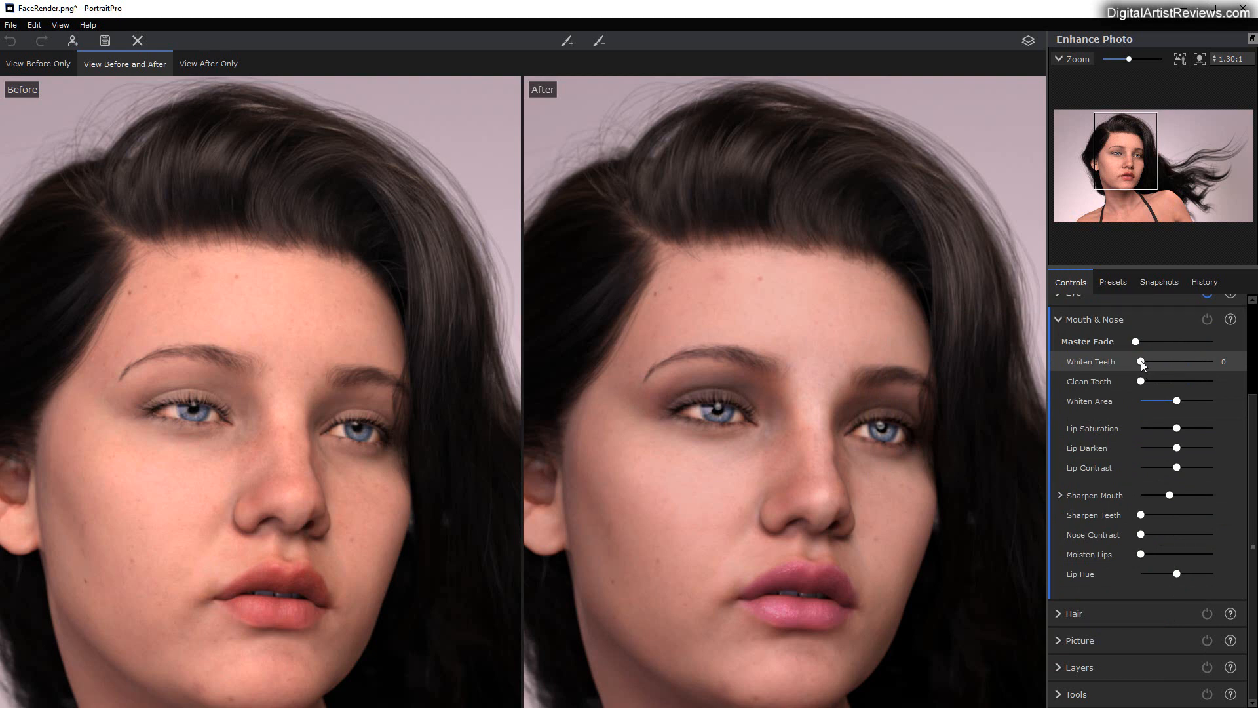
{"action": "mouse_move", "coordinate": [1144, 365]}
{"action": "left_mouse_down"}
{"action": "mouse_move", "coordinate": [1185, 360]}
{"action": "mouse_move", "coordinate": [1141, 361]}
{"action": "left_mouse_up"}
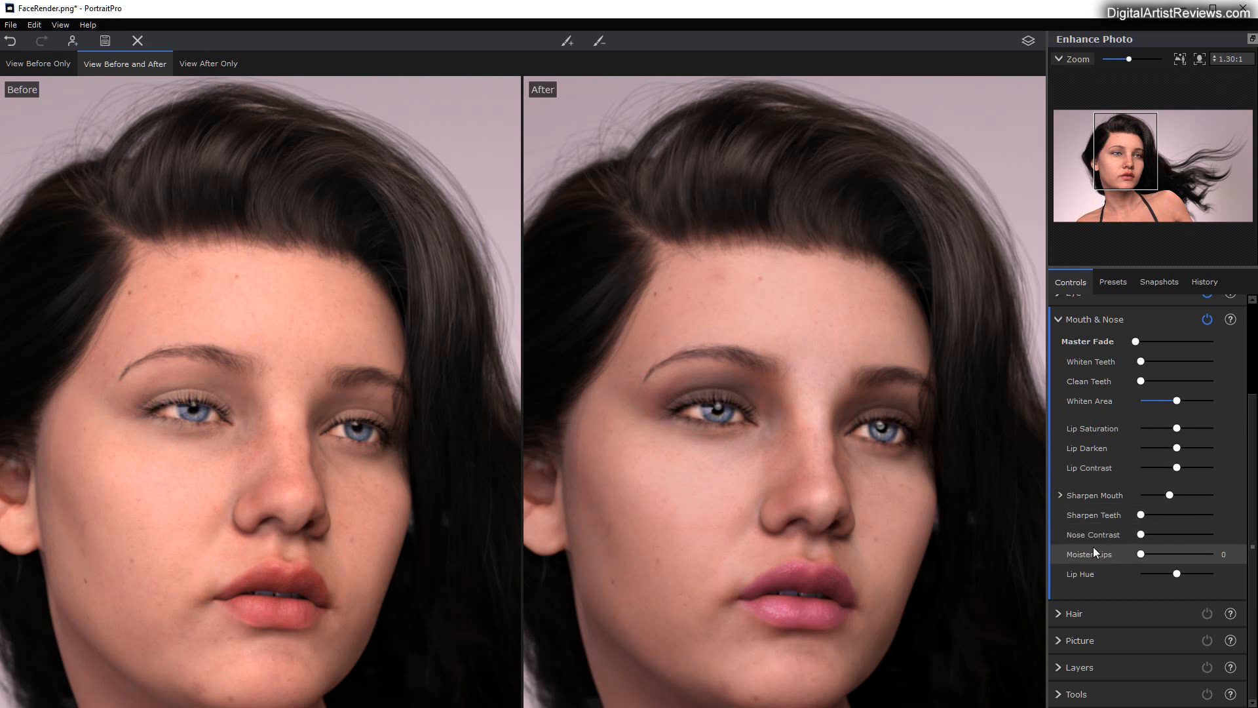
Step: Permanently dismiss the hair mask tip, try Recolor Hair and return its strength to 0
{"action": "scroll", "coordinate": [1118, 550], "scroll_direction": "down", "scroll_amount": 3}
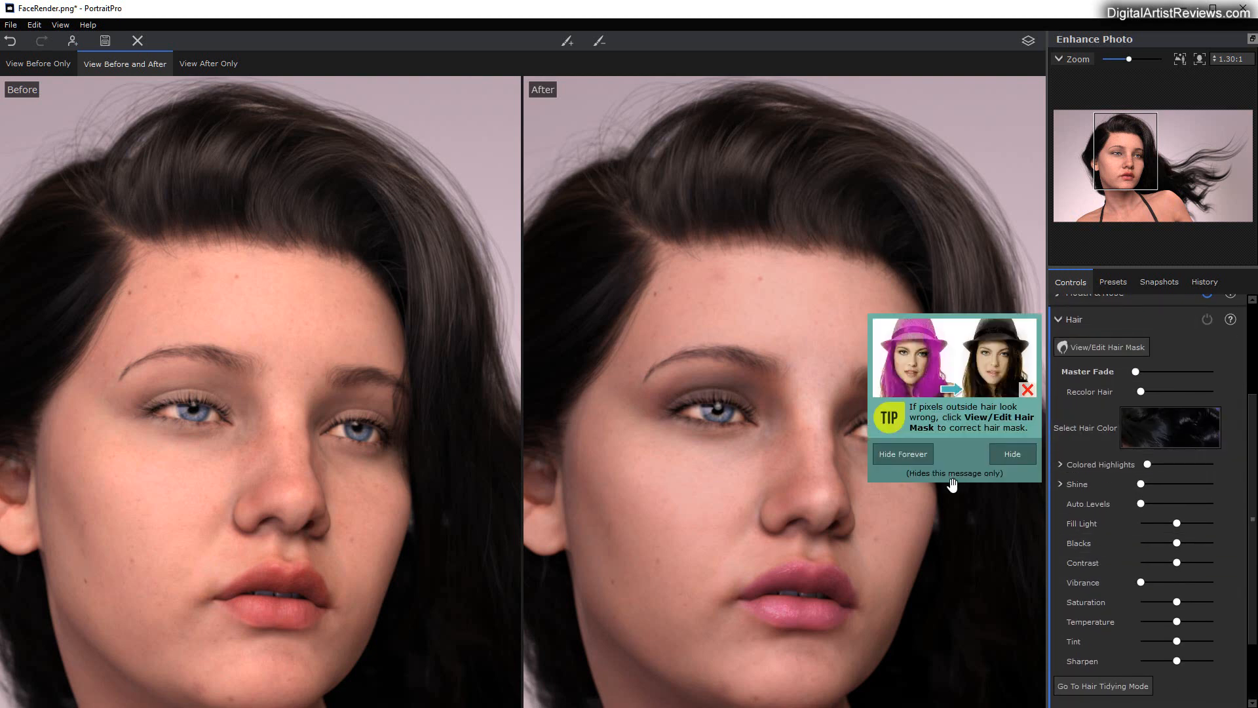
{"action": "left_click", "coordinate": [909, 452]}
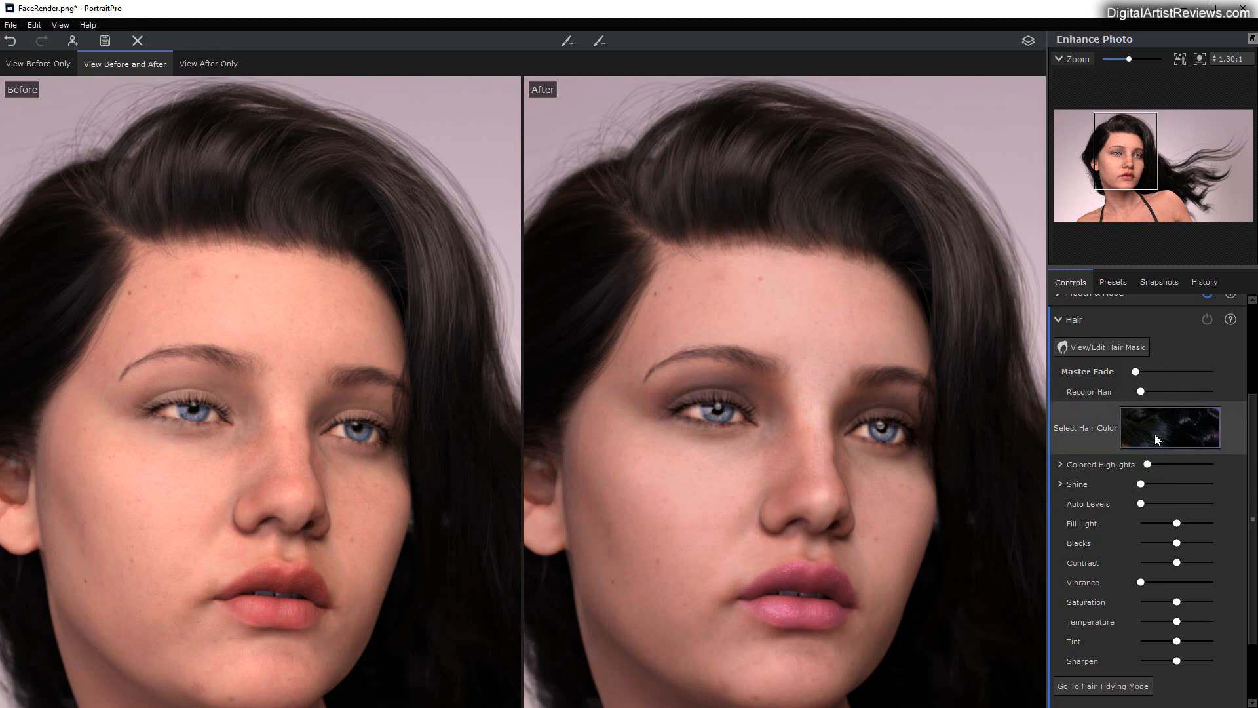
{"action": "mouse_move", "coordinate": [1142, 392]}
{"action": "left_mouse_down"}
{"action": "mouse_move", "coordinate": [1203, 388]}
{"action": "mouse_move", "coordinate": [1136, 388]}
{"action": "left_mouse_up"}
{"action": "left_click", "coordinate": [1059, 319]}
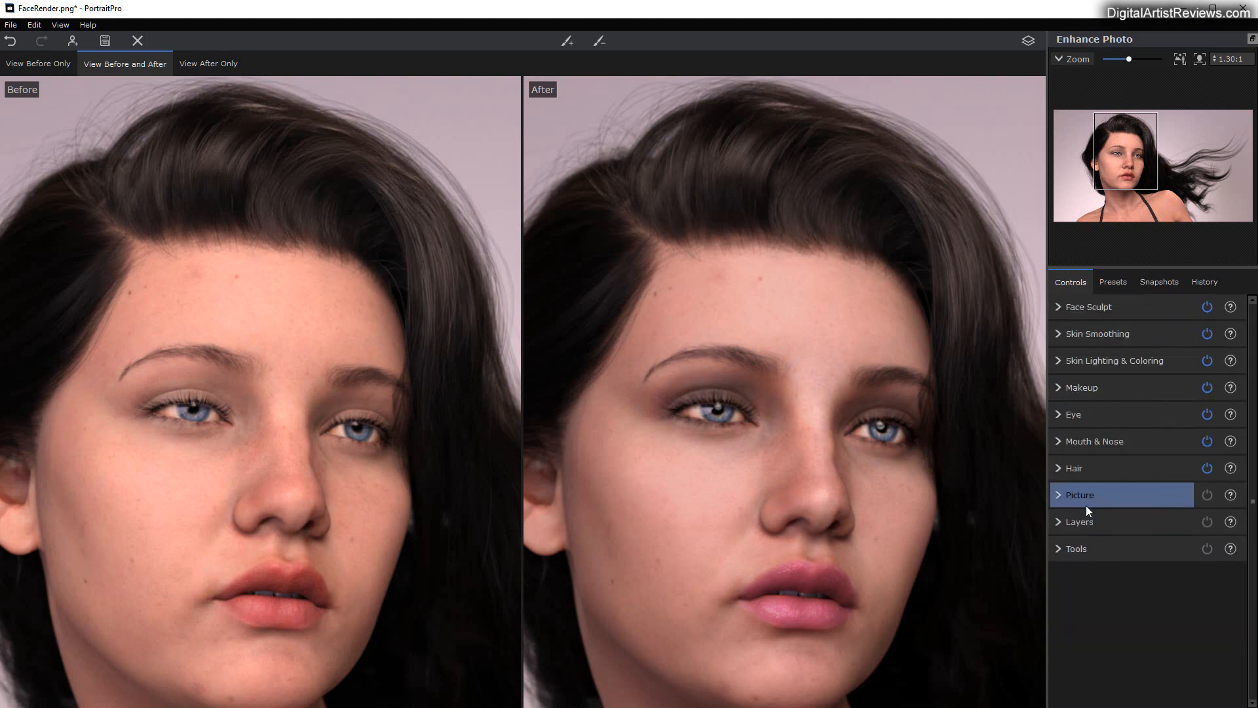
Step: Raise the picture's Exposure slightly and lower its Temperature slightly for a cooler tone
{"action": "left_click", "coordinate": [1059, 493]}
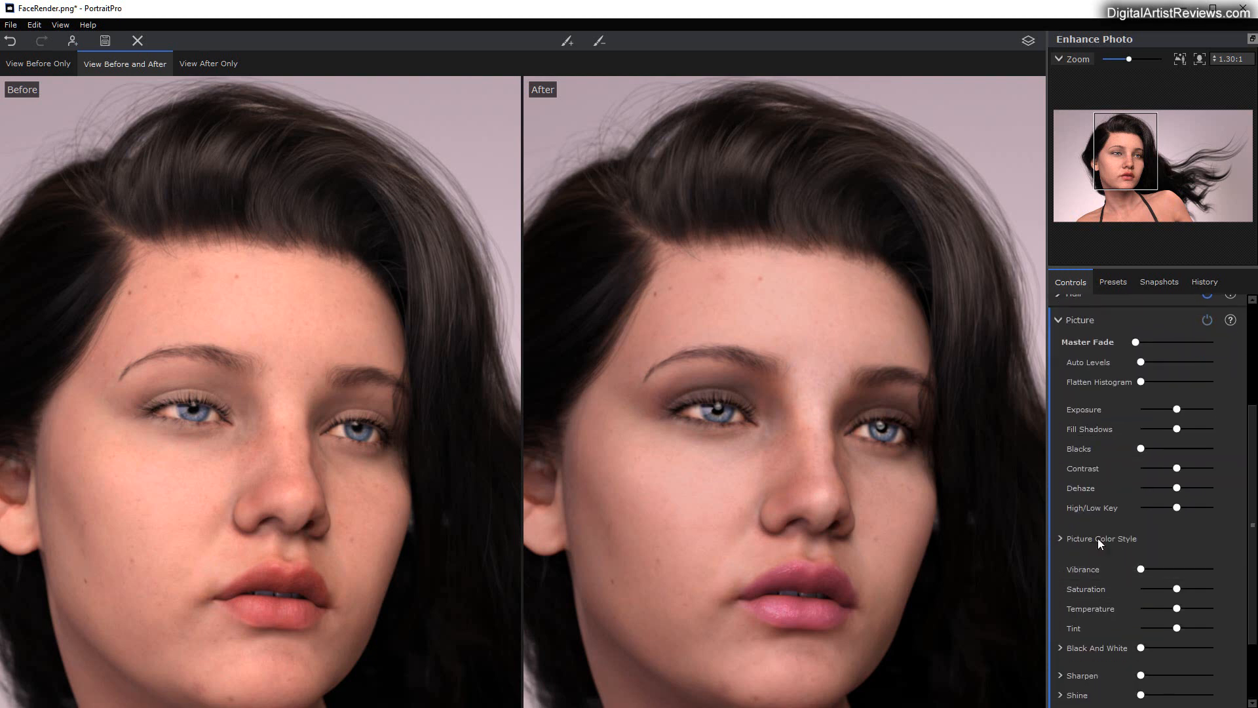
{"action": "scroll", "coordinate": [763, 466], "scroll_direction": "down", "scroll_amount": 4}
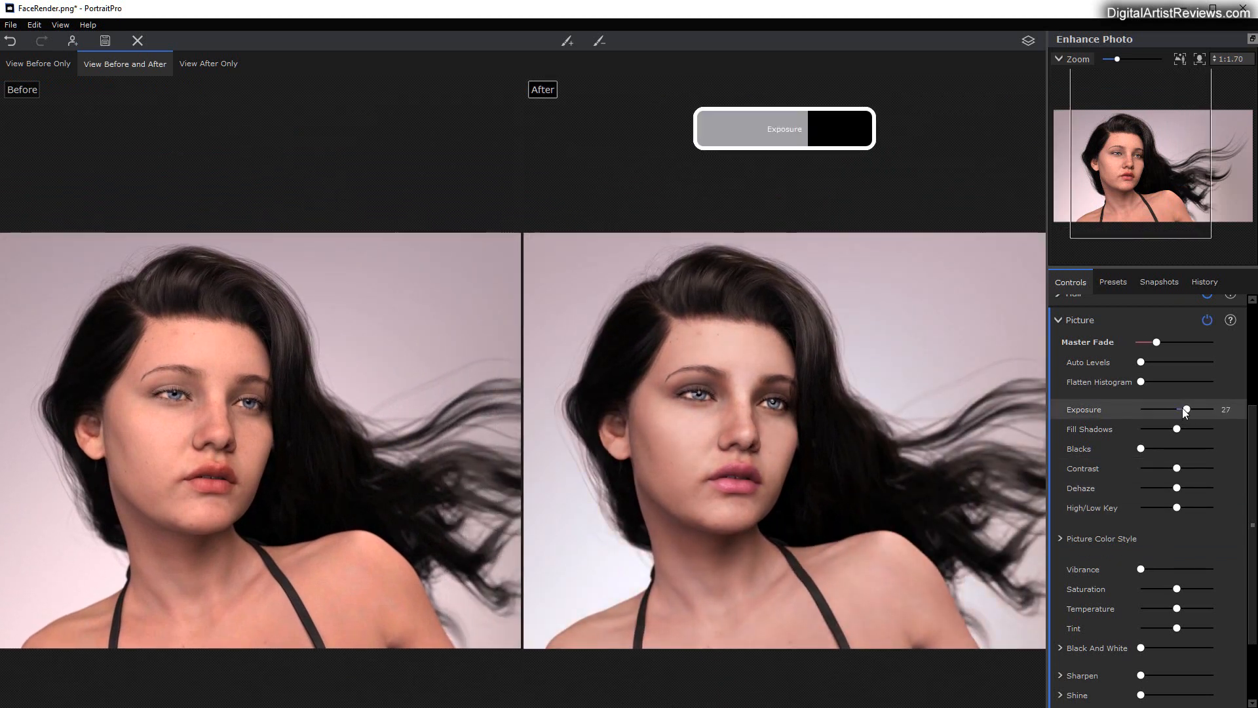
{"action": "left_click", "coordinate": [1185, 408]}
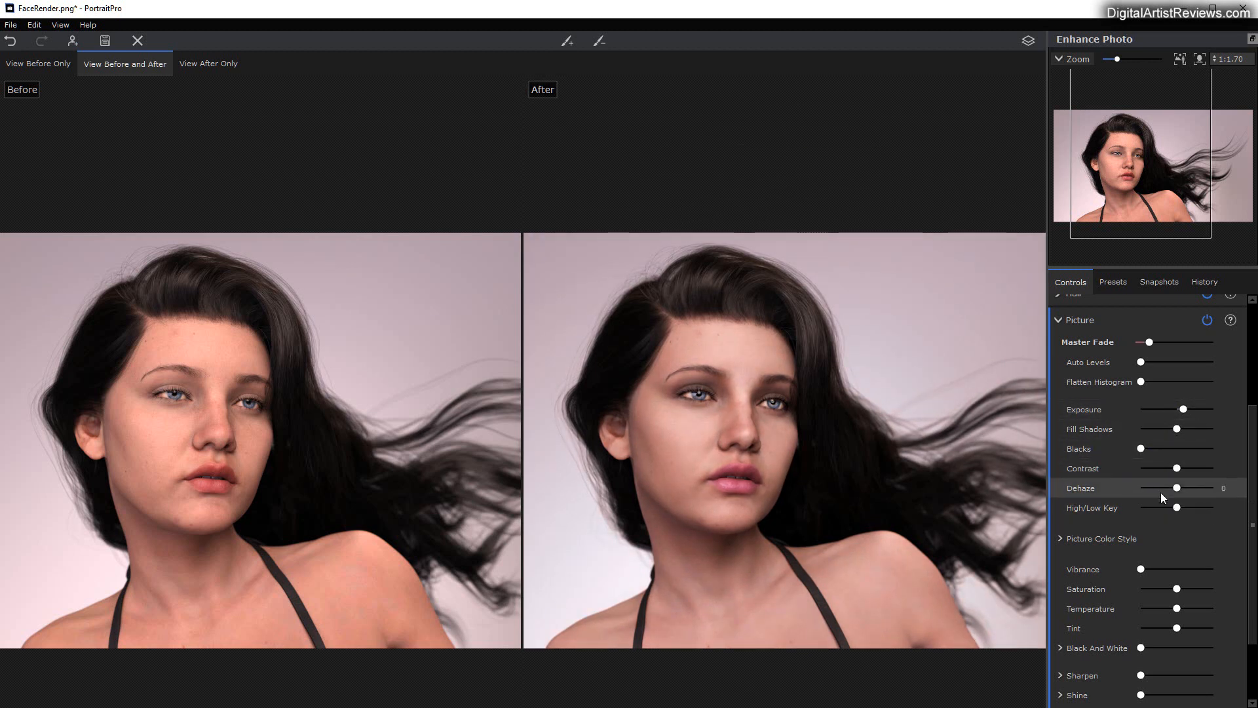
{"action": "scroll", "coordinate": [1134, 580], "scroll_direction": "down", "scroll_amount": 1}
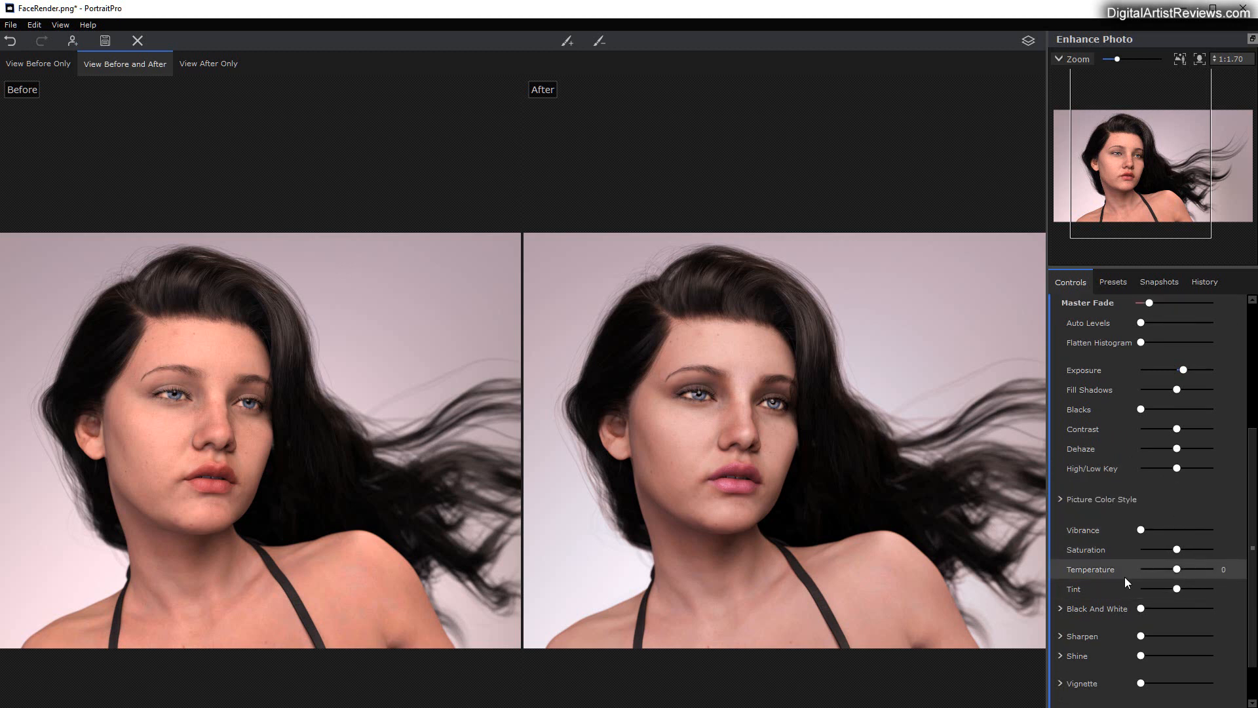
{"action": "left_click_drag", "start_coordinate": [1177, 569], "coordinate": [1171, 567]}
Step: Add a black vignette at roughly a quarter strength, with Hardness 0 and an enlarged Radius of about two thirds
{"action": "scroll", "coordinate": [1148, 591], "scroll_direction": "down", "scroll_amount": 1}
{"action": "left_click", "coordinate": [1060, 627]}
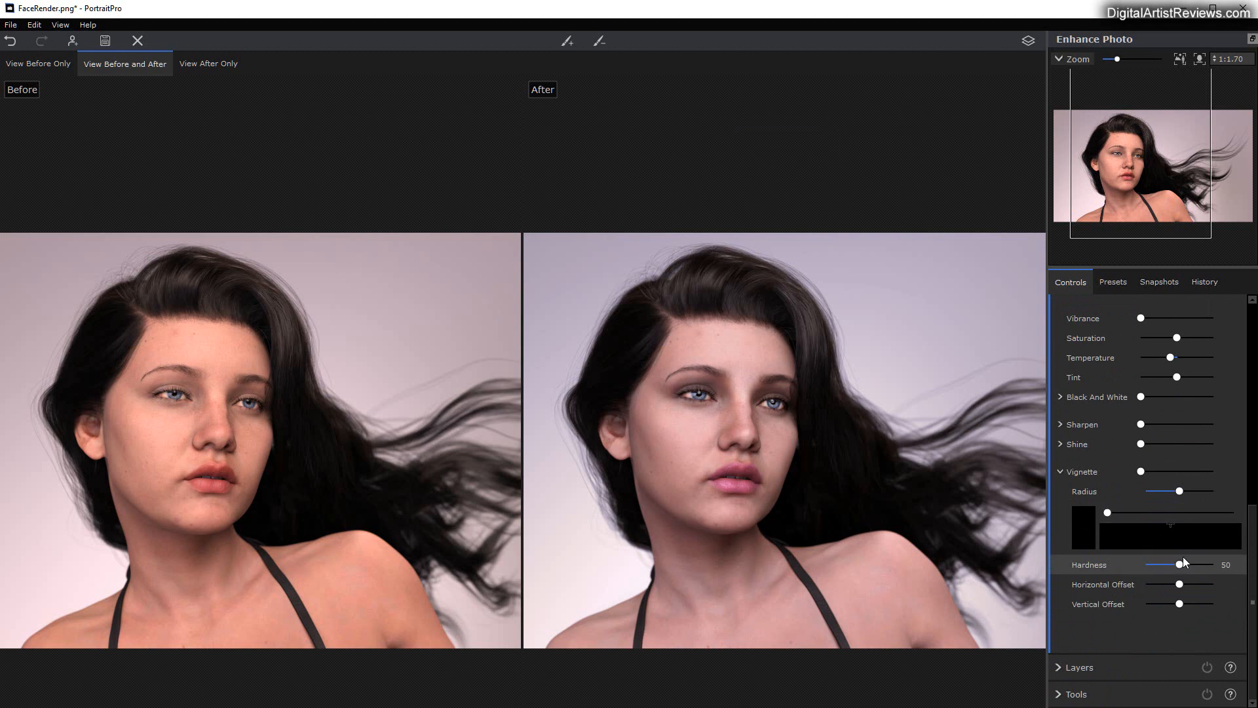
{"action": "mouse_move", "coordinate": [1179, 564]}
{"action": "left_mouse_down"}
{"action": "mouse_move", "coordinate": [1114, 560]}
{"action": "mouse_move", "coordinate": [1170, 564]}
{"action": "mouse_move", "coordinate": [1157, 564]}
{"action": "left_mouse_up"}
{"action": "left_click_drag", "start_coordinate": [1214, 471], "coordinate": [1170, 470]}
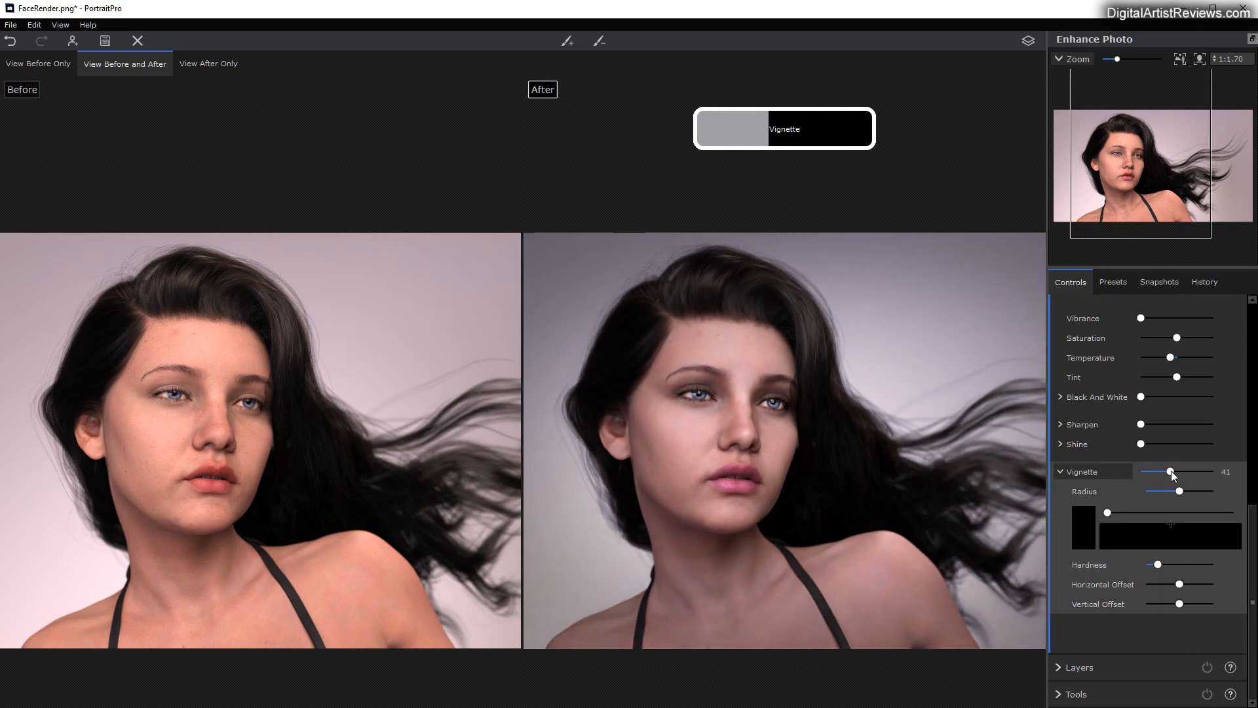
{"action": "left_click_drag", "start_coordinate": [1181, 585], "coordinate": [1137, 565]}
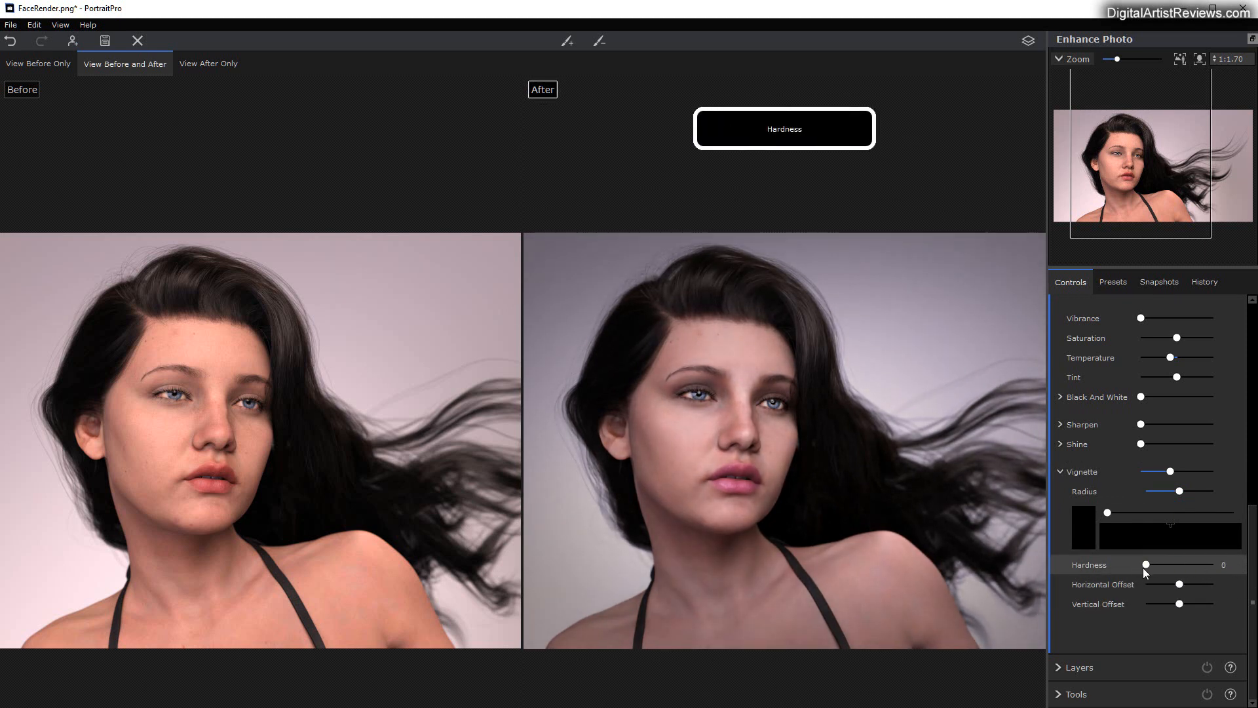
{"action": "left_click_drag", "start_coordinate": [1179, 493], "coordinate": [1161, 472]}
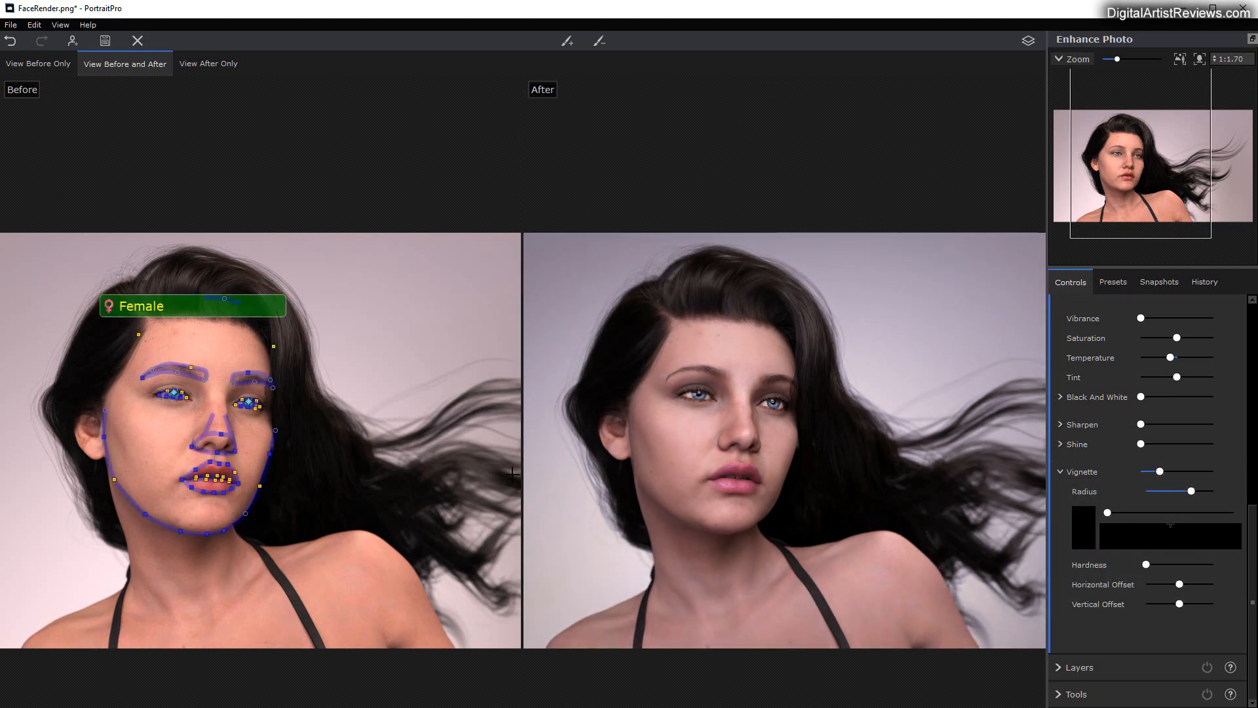
Step: Try the High/Low Key adjustment on the picture and return it to 0
{"action": "scroll", "coordinate": [1114, 613], "scroll_direction": "up", "scroll_amount": 5}
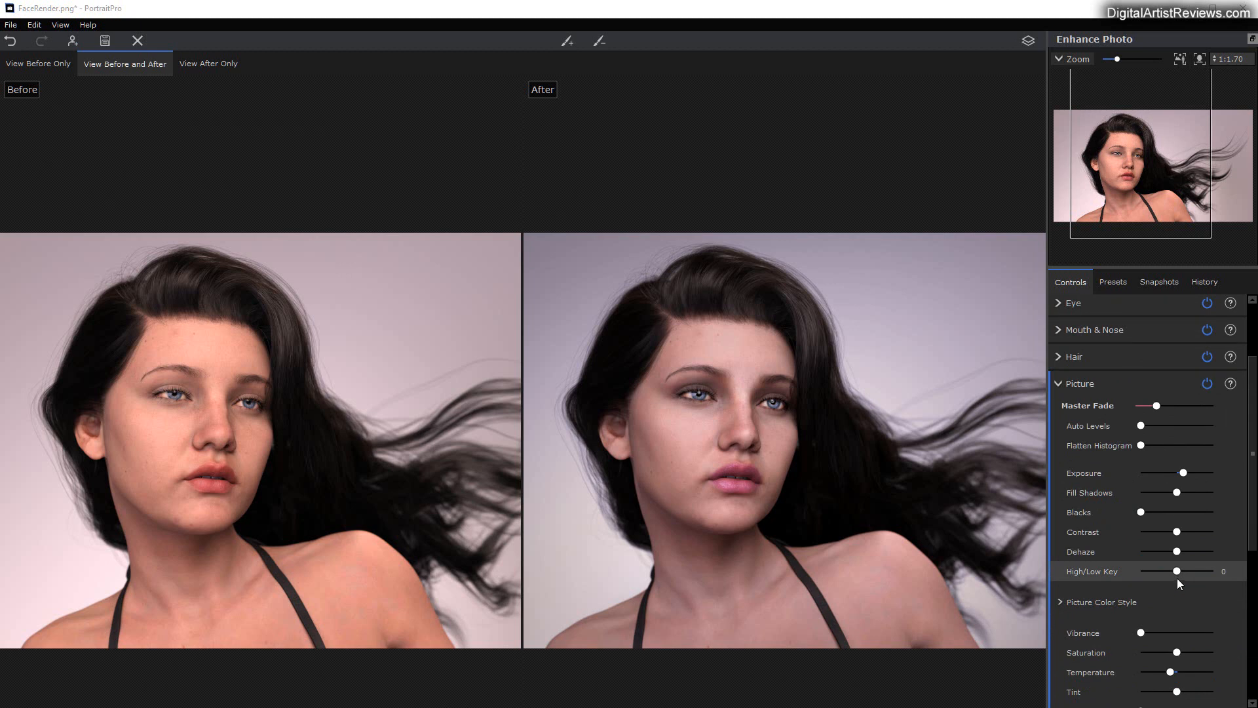
{"action": "mouse_move", "coordinate": [1180, 570]}
{"action": "left_mouse_down"}
{"action": "mouse_move", "coordinate": [1144, 569]}
{"action": "mouse_move", "coordinate": [1188, 569]}
{"action": "mouse_move", "coordinate": [1176, 572]}
{"action": "left_mouse_up"}
Step: Set the picture's Shine to its maximum, with a low Amount and full Softness
{"action": "scroll", "coordinate": [1099, 611], "scroll_direction": "down", "scroll_amount": 3}
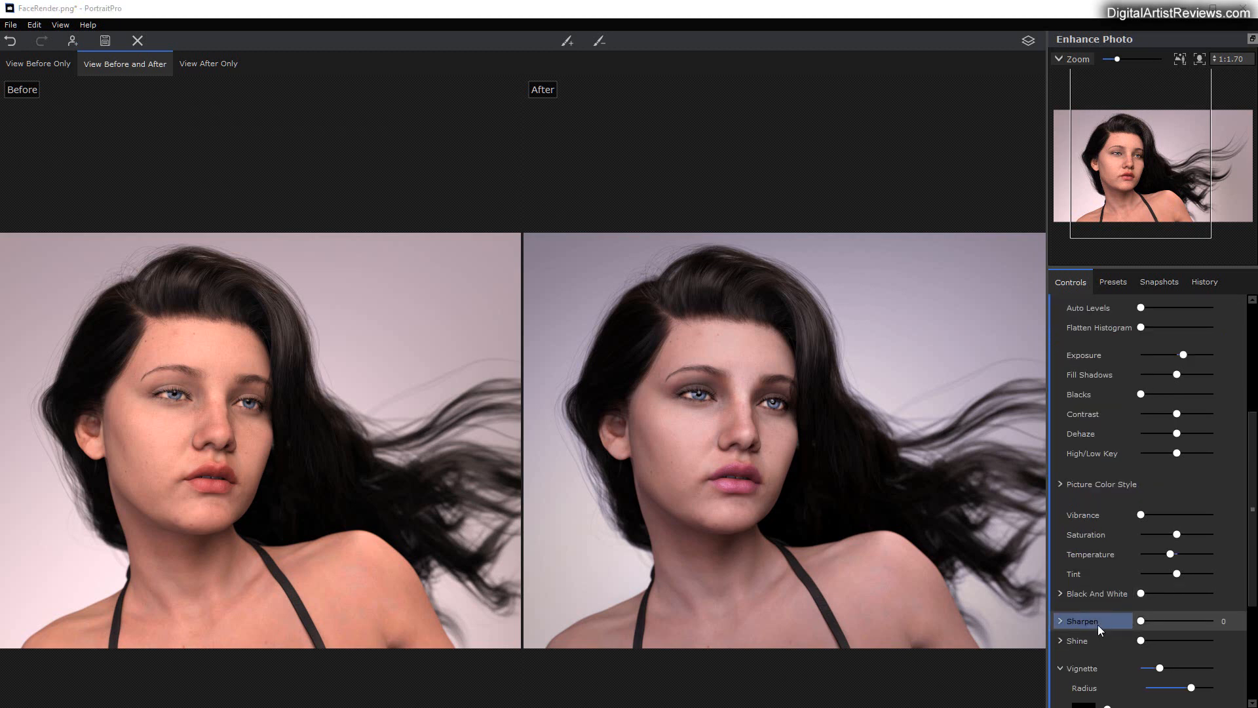
{"action": "left_click_drag", "start_coordinate": [1143, 639], "coordinate": [1174, 632]}
{"action": "left_click", "coordinate": [1061, 639]}
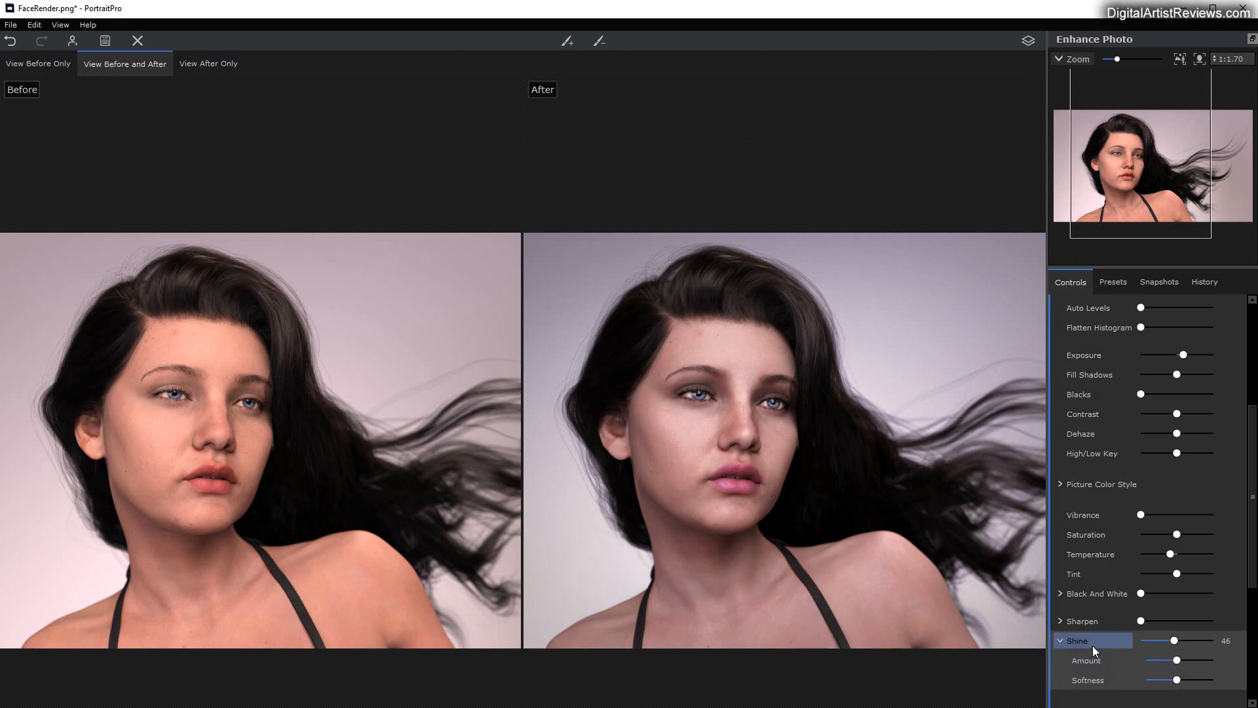
{"action": "left_click_drag", "start_coordinate": [1146, 620], "coordinate": [1213, 635]}
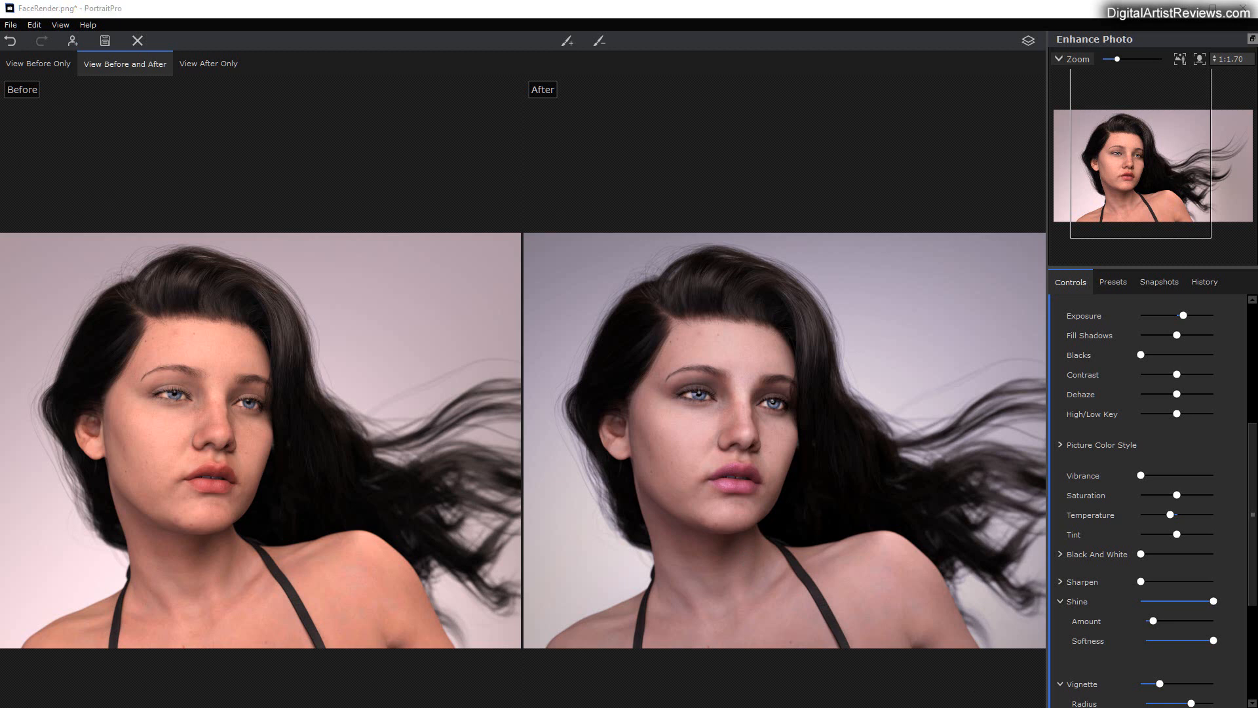
Step: Review the available layer options and the additional editing tools
{"action": "scroll", "coordinate": [1178, 560], "scroll_direction": "down", "scroll_amount": 5}
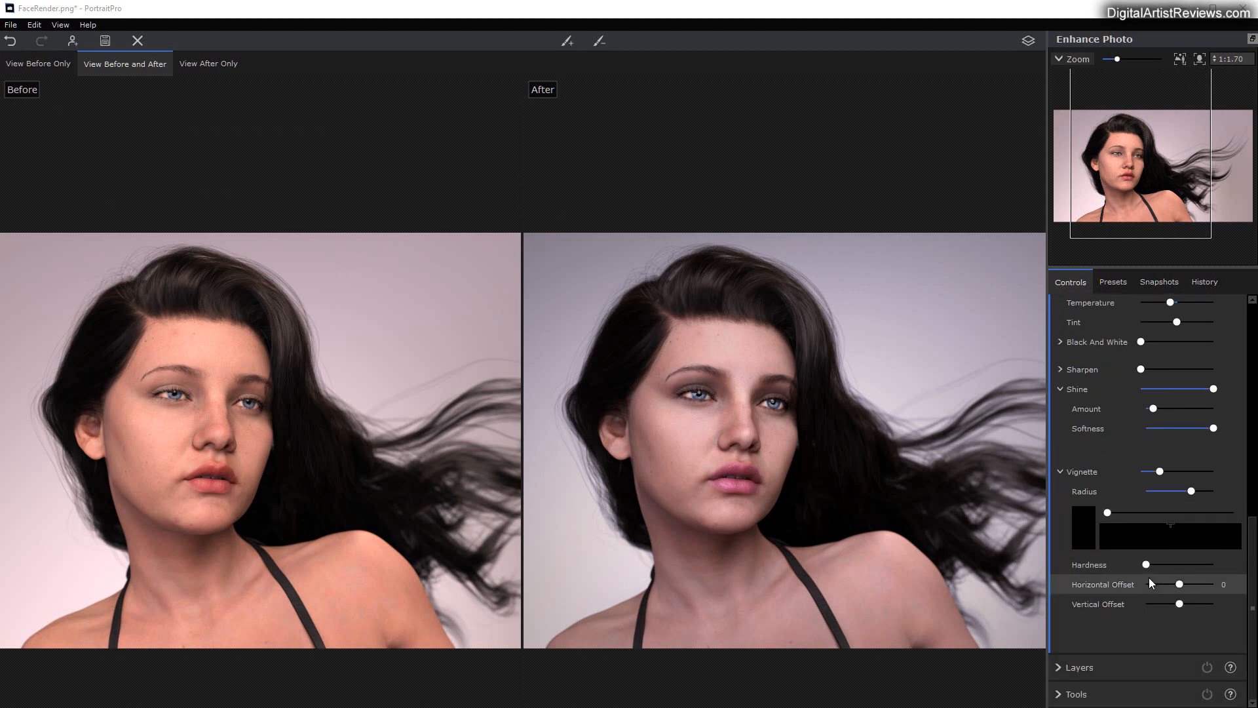
{"action": "left_click", "coordinate": [1103, 667]}
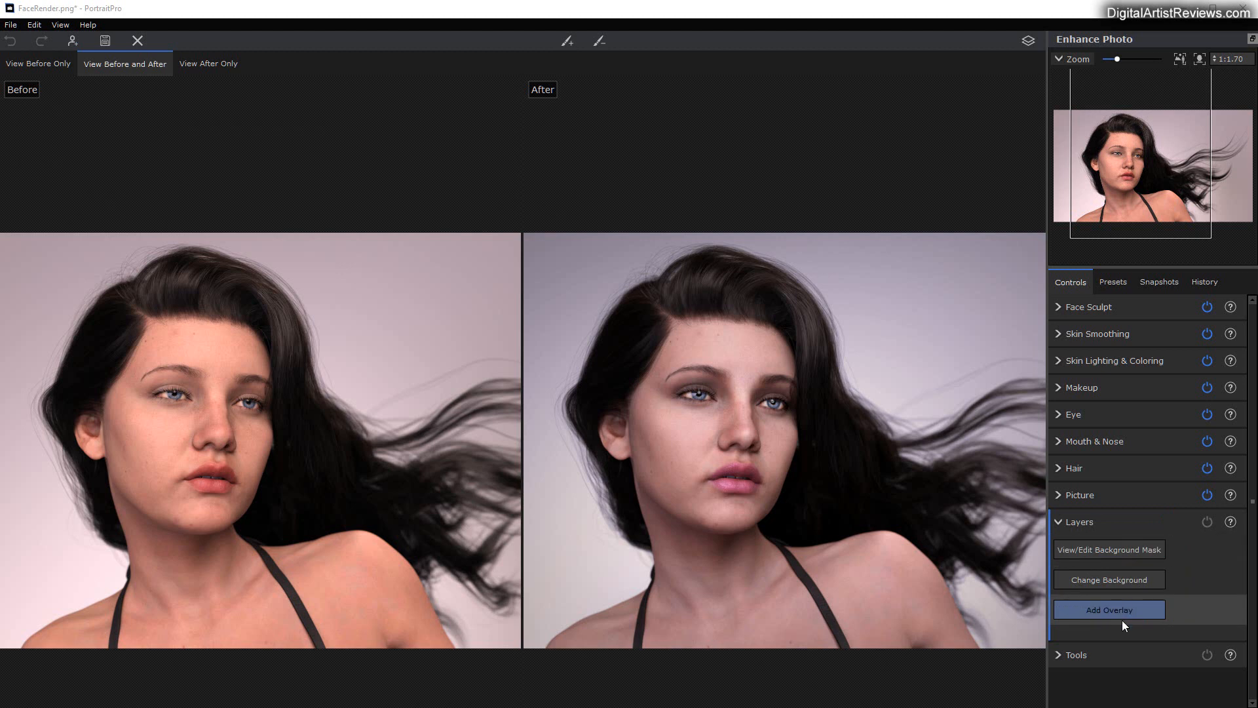
{"action": "left_click", "coordinate": [1056, 656]}
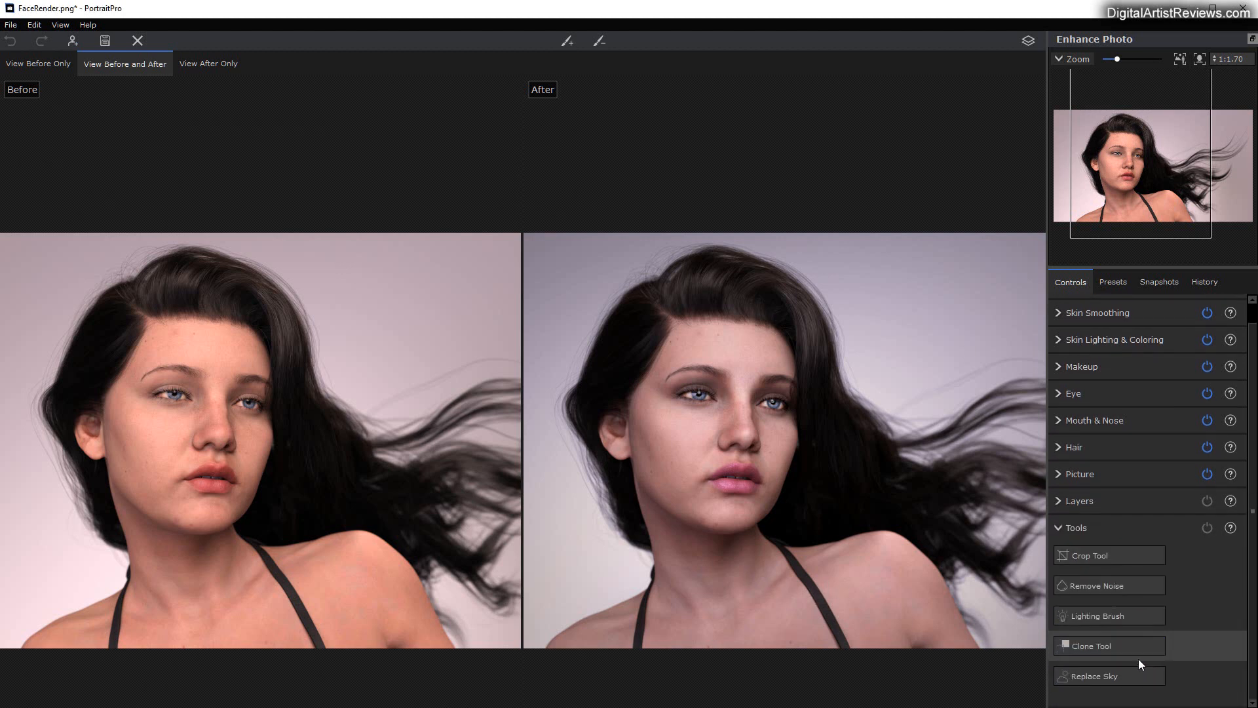